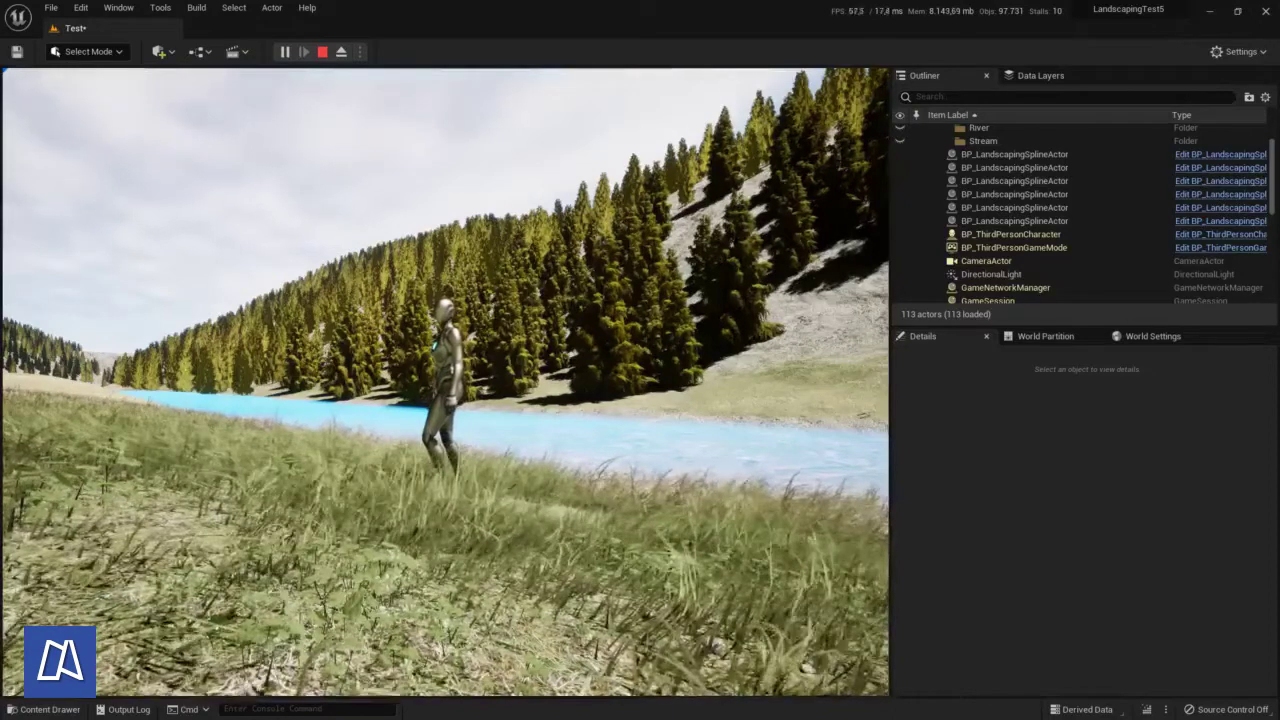
Stop the play session and open the Landscaping plugin window at its Create Foliage section
{"action": "key", "text": "Escape"}
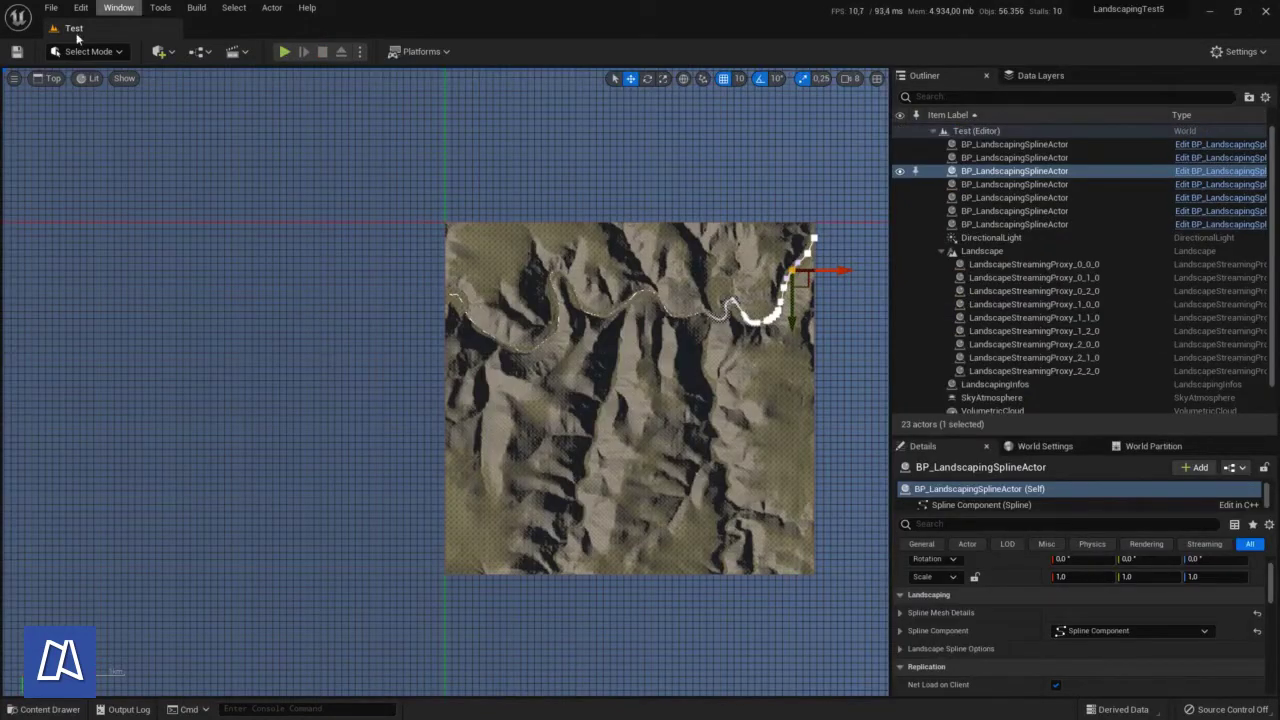
{"action": "left_click", "coordinate": [52, 8]}
{"action": "mouse_move", "coordinate": [118, 8]}
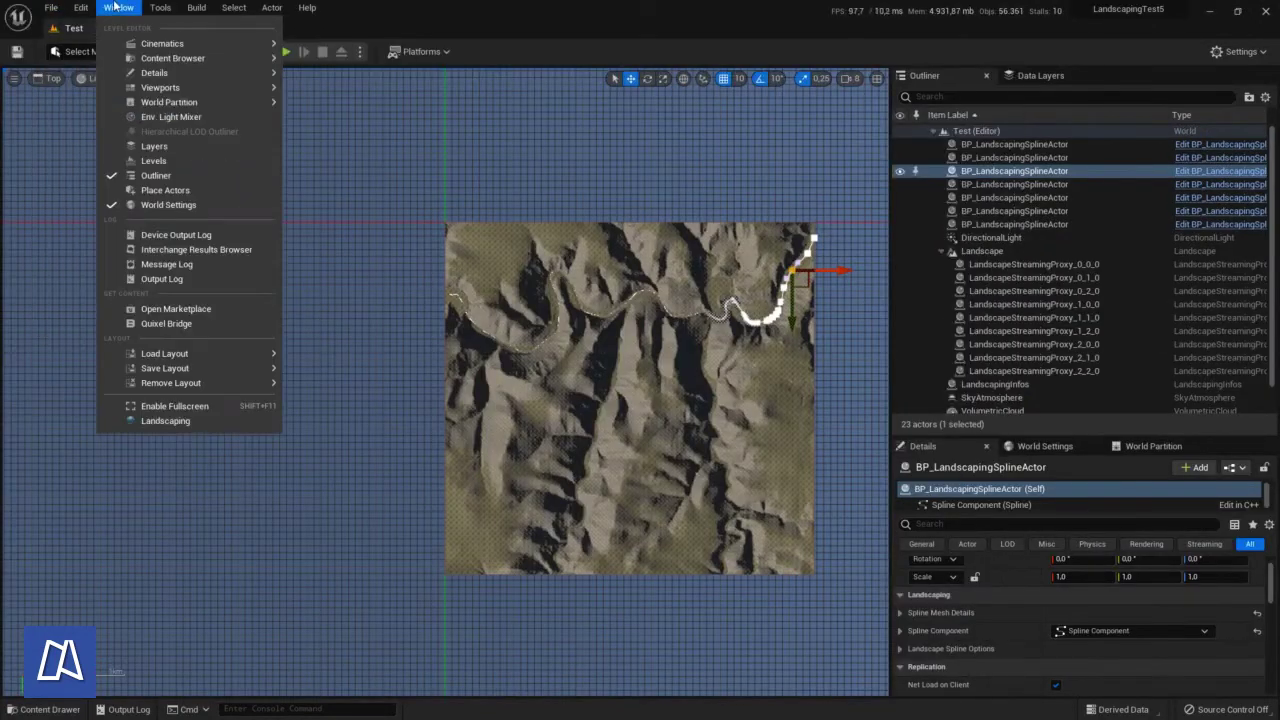
{"action": "left_click", "coordinate": [185, 421]}
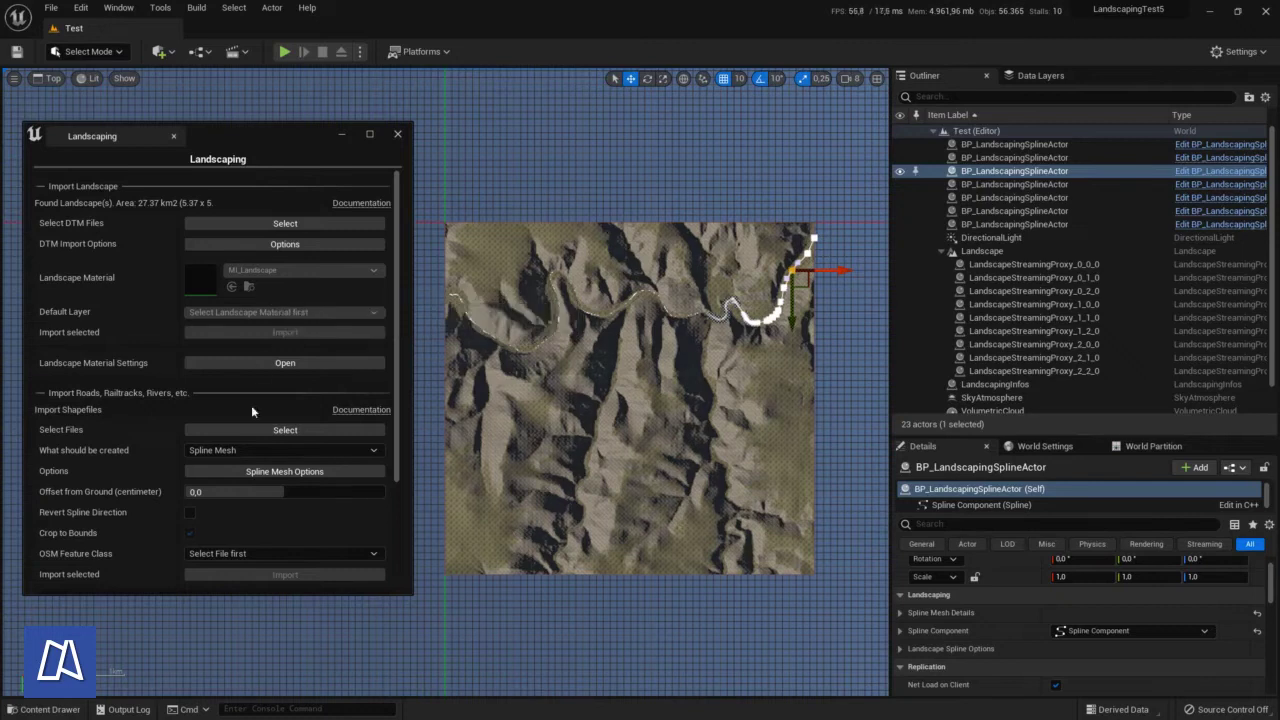
{"action": "scroll", "coordinate": [322, 512], "scroll_direction": "down", "scroll_amount": 4}
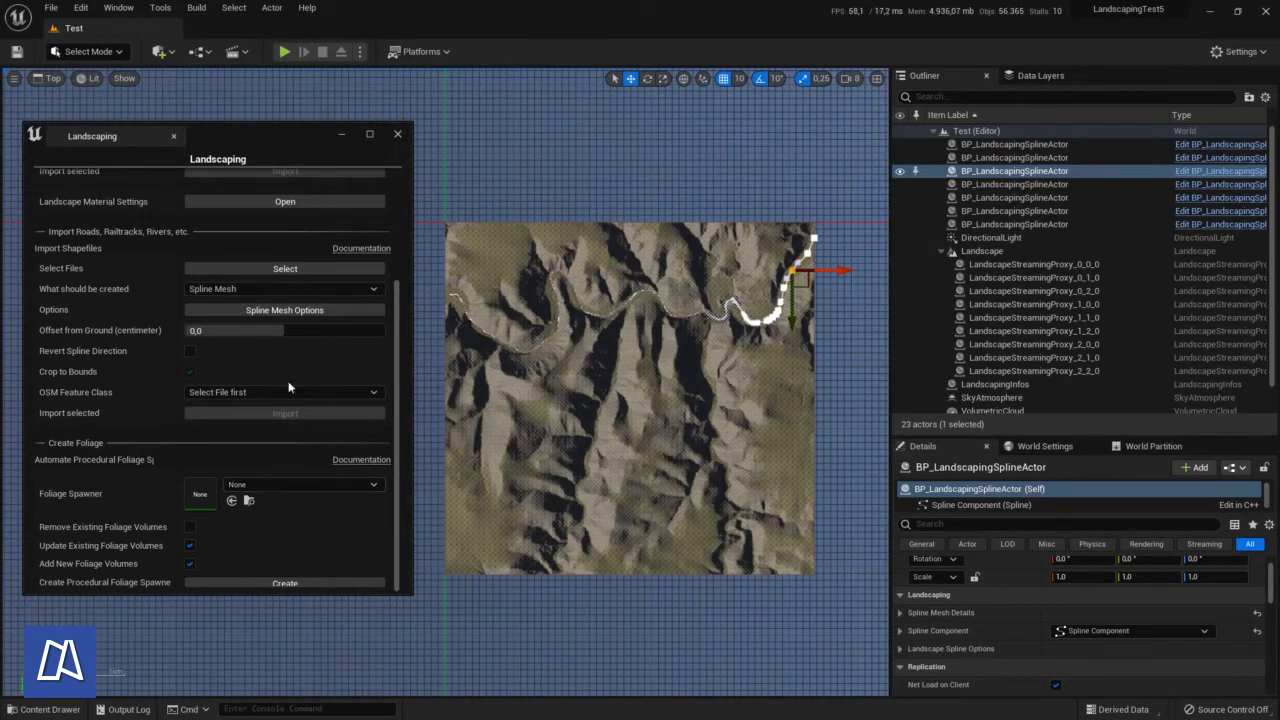
Enable the experimental Procedural Foliage option in the Editor Preferences, searching the settings for "foliage"
{"action": "left_click", "coordinate": [114, 7]}
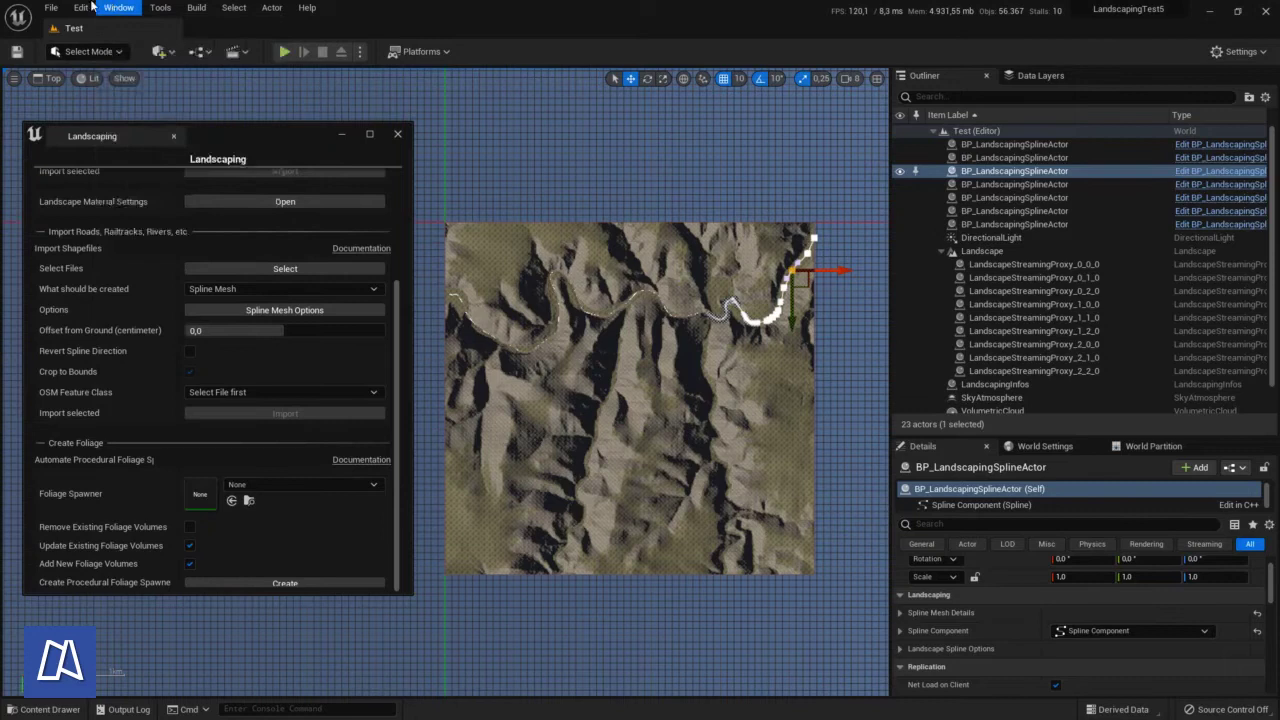
{"action": "left_click", "coordinate": [81, 7]}
{"action": "left_click", "coordinate": [158, 191]}
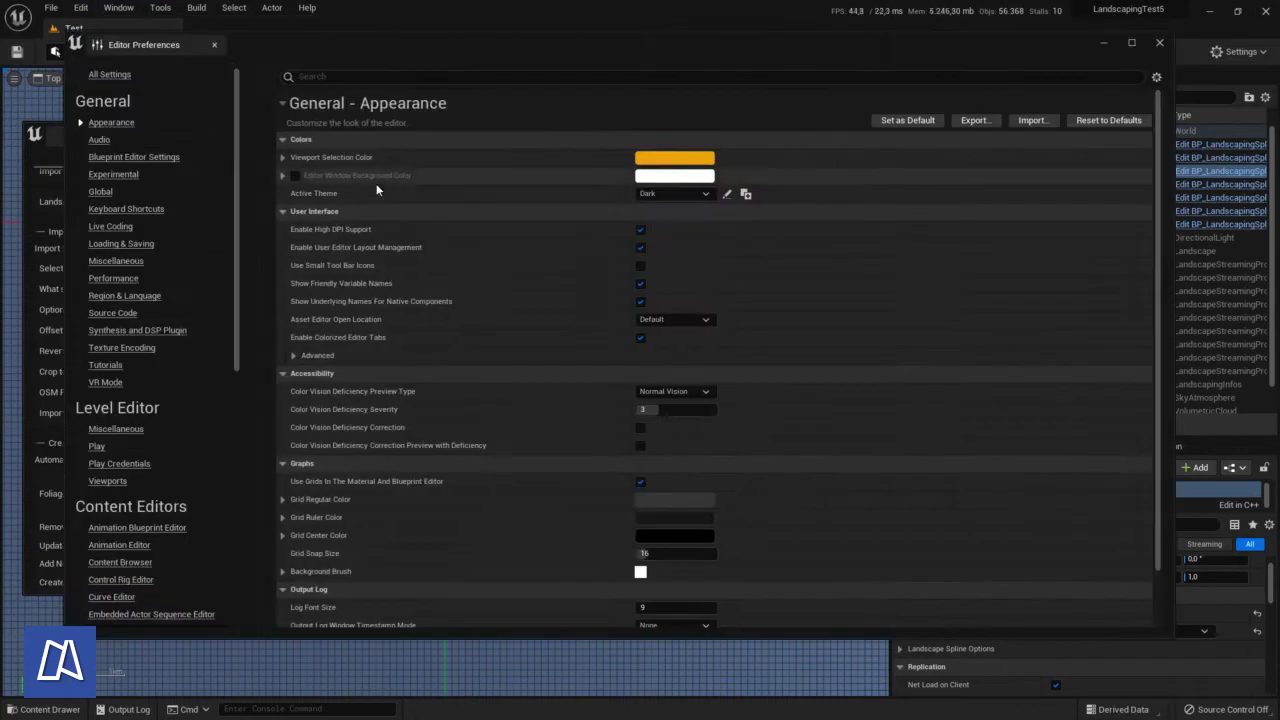
{"action": "left_click", "coordinate": [391, 77]}
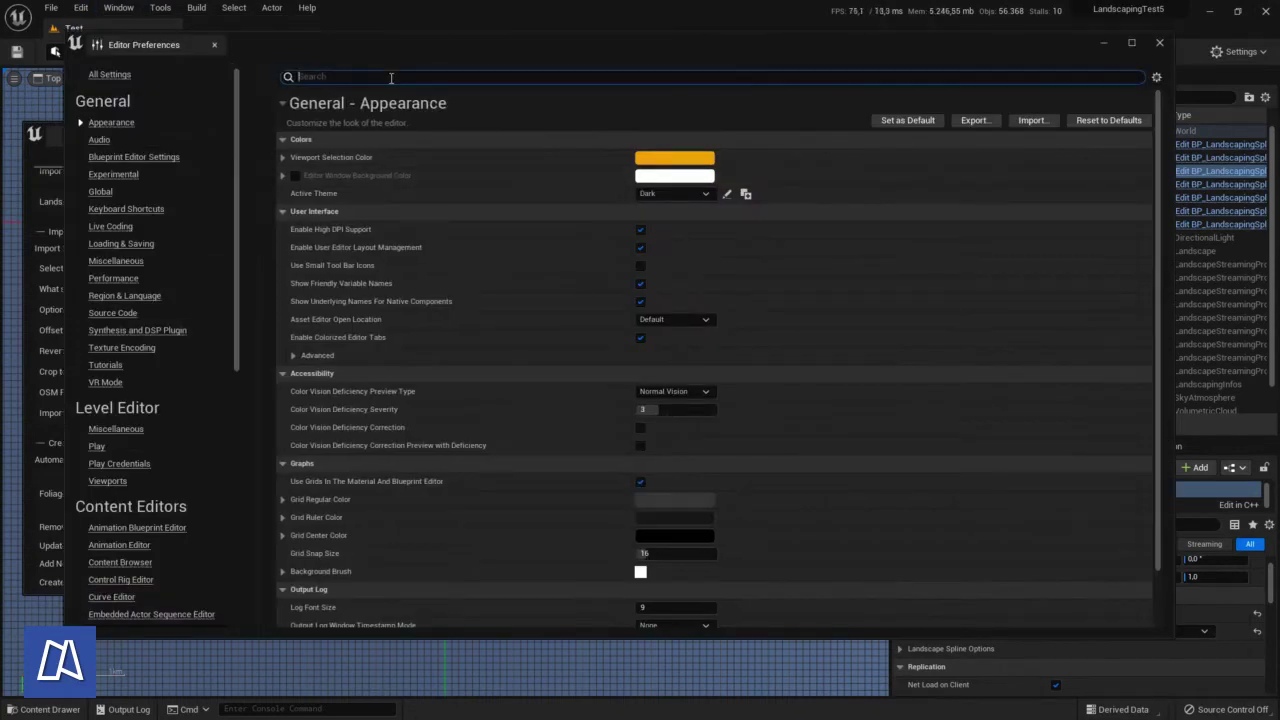
{"action": "type", "text": "foliage"}
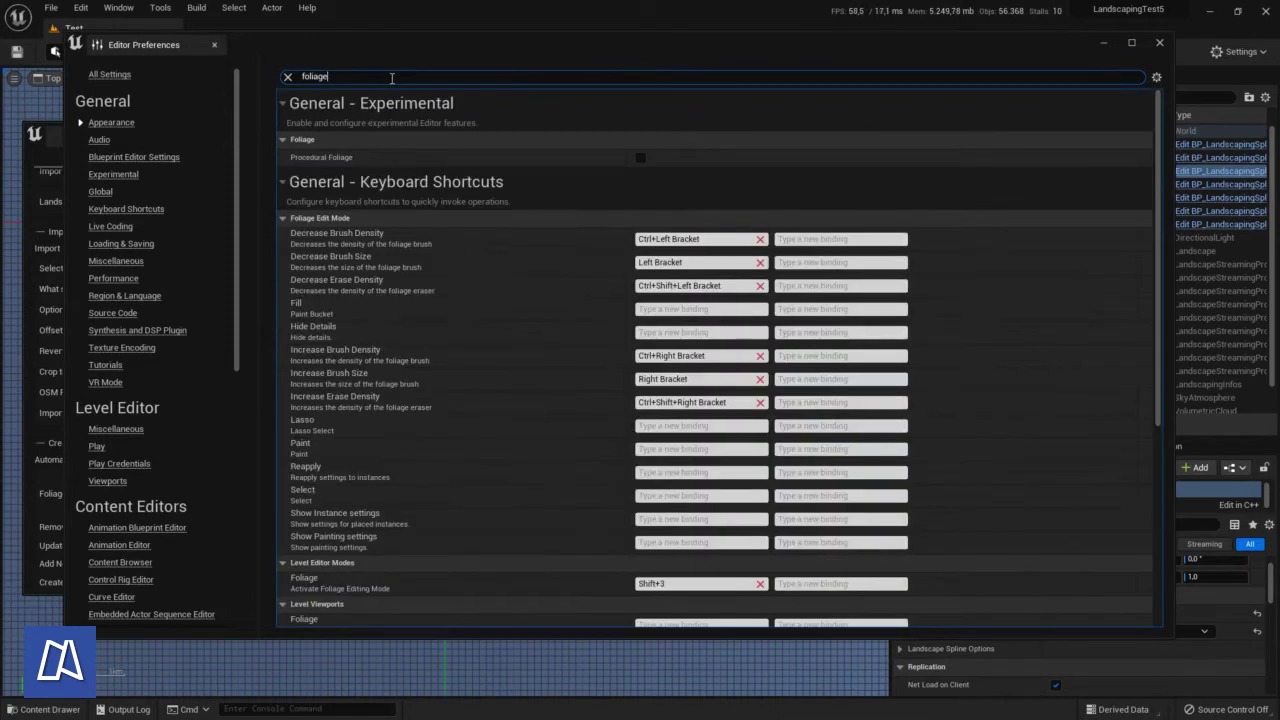
{"action": "left_click", "coordinate": [641, 157]}
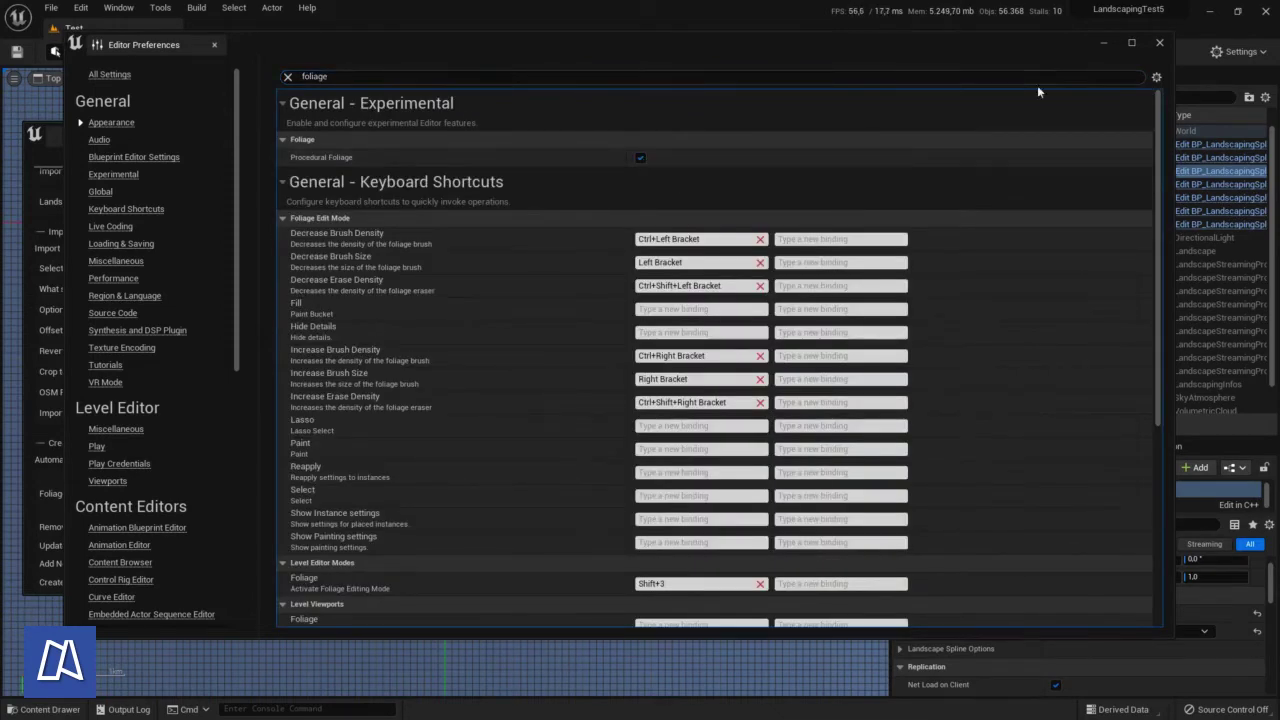
{"action": "left_click", "coordinate": [1160, 44]}
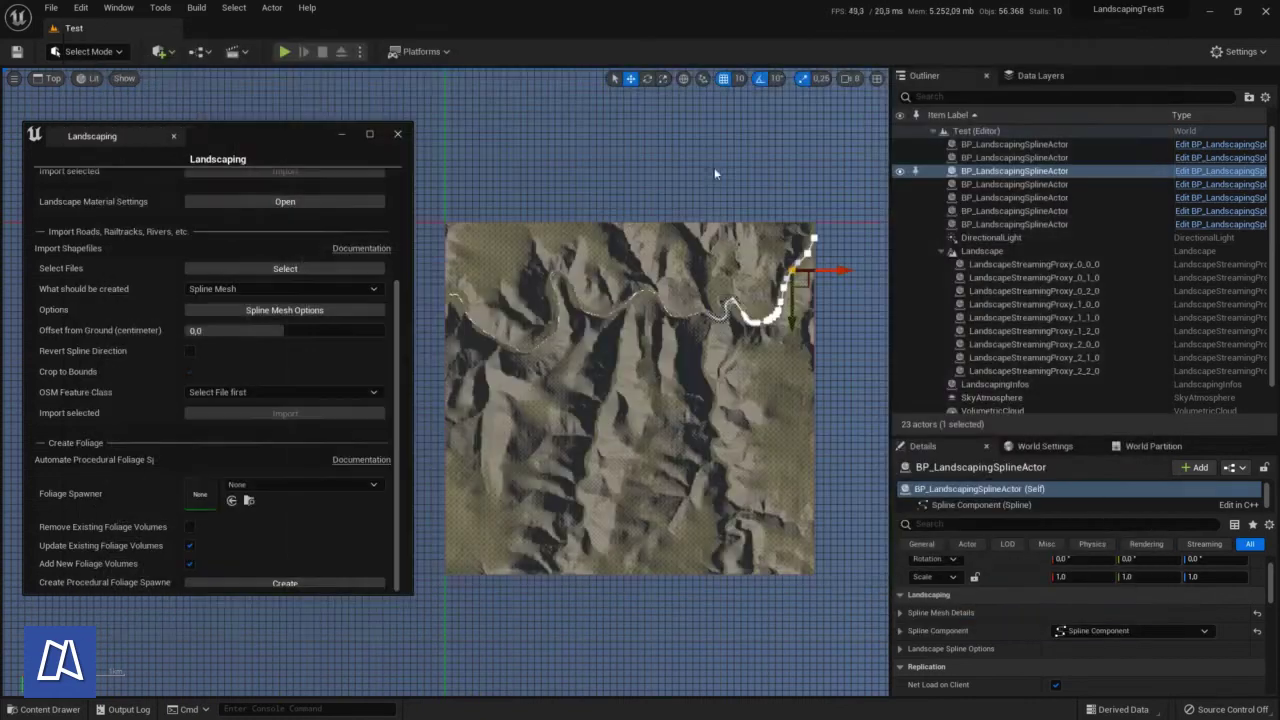
Create a new folder named Foliage in the project's Content folder, moving the Landscaping window out of the way
{"action": "left_click", "coordinate": [62, 706]}
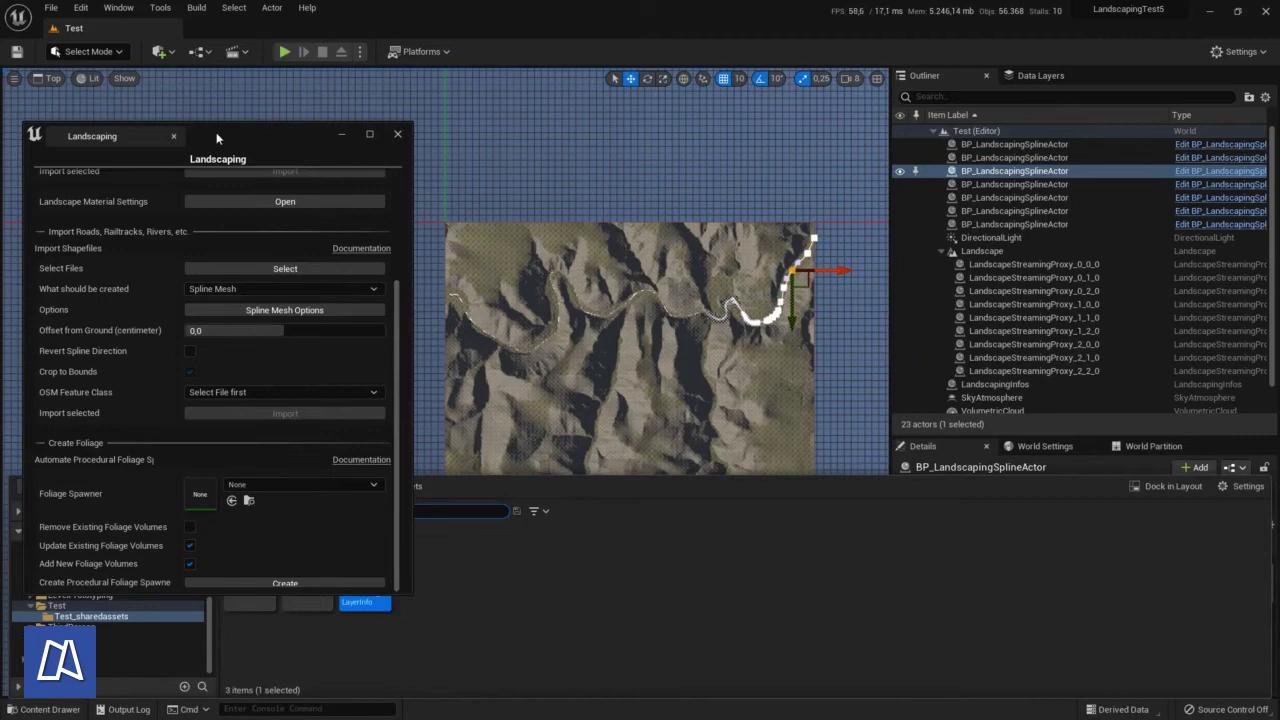
{"action": "left_click_drag", "start_coordinate": [216, 132], "coordinate": [710, 116]}
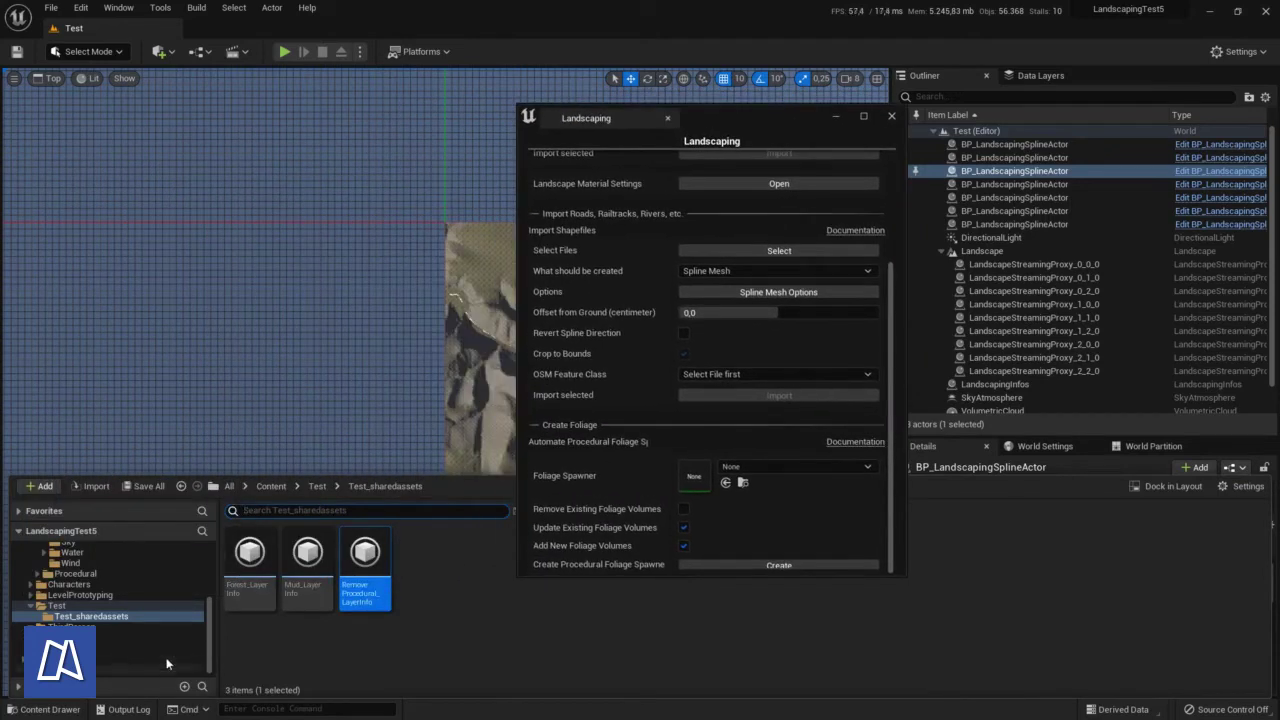
{"action": "scroll", "coordinate": [65, 600], "scroll_direction": "up", "scroll_amount": 5}
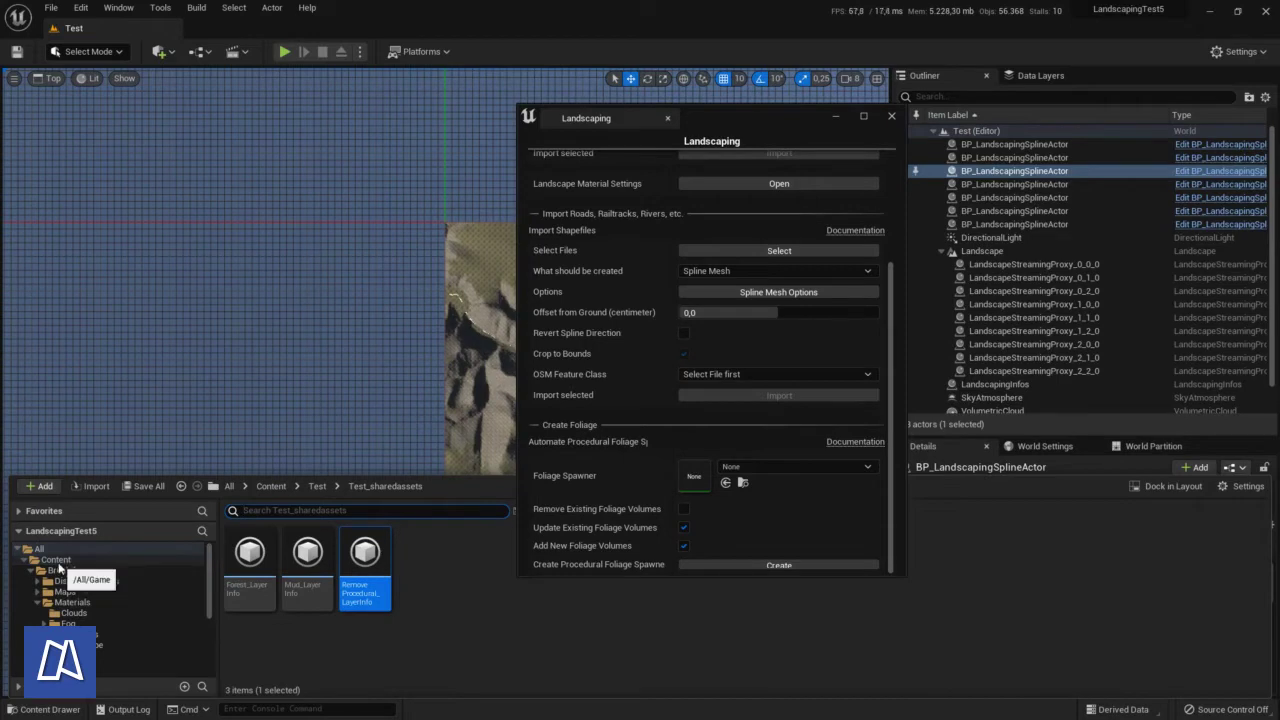
{"action": "right_click", "coordinate": [58, 562]}
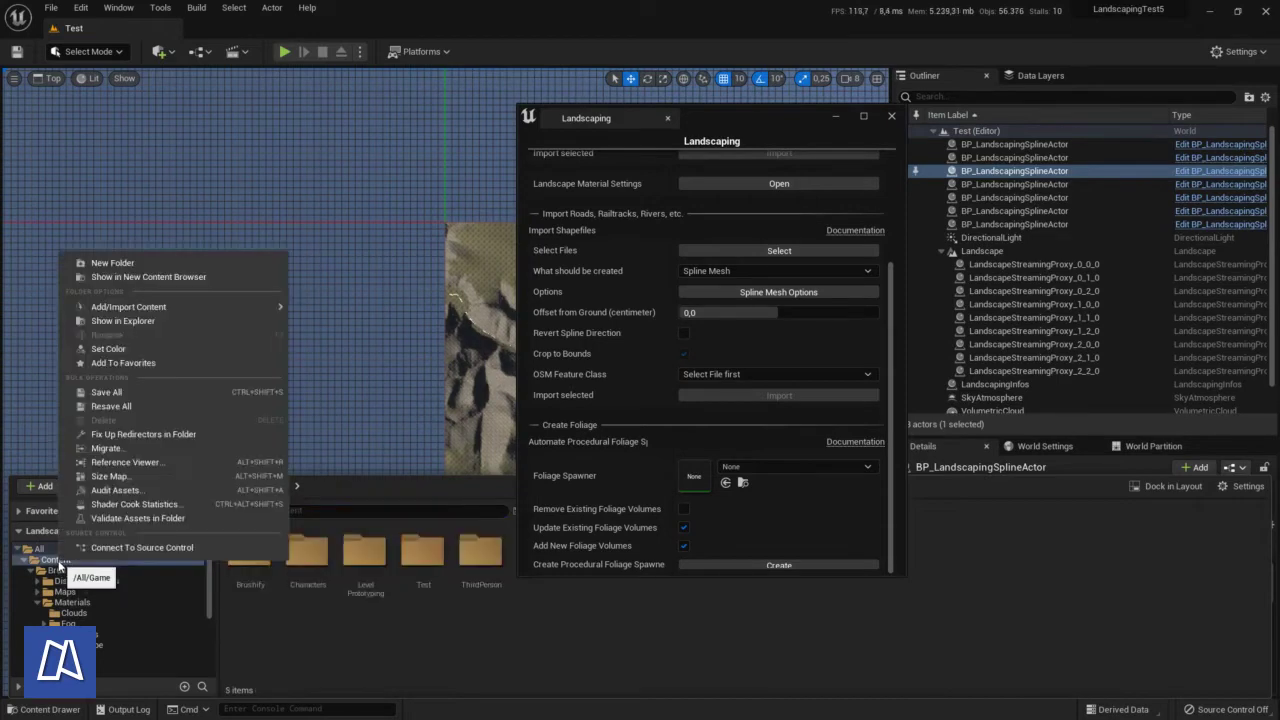
{"action": "left_click", "coordinate": [181, 264]}
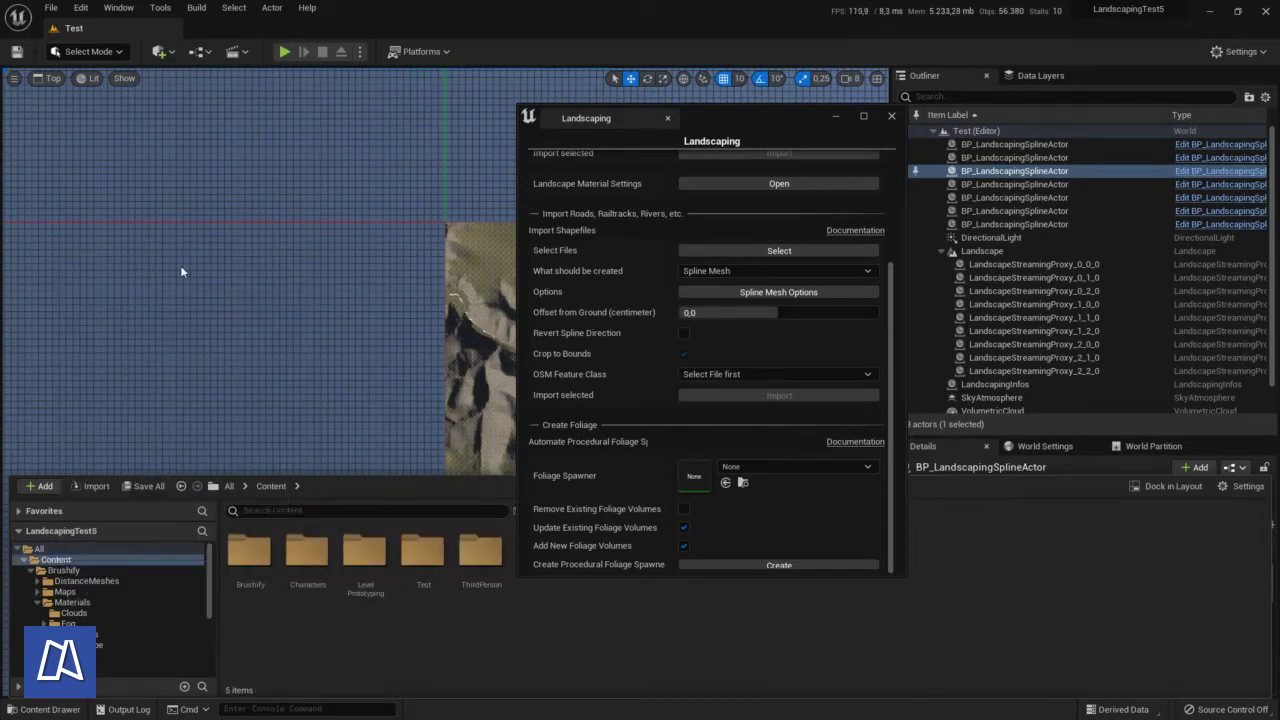
{"action": "type", "text": "Foliage"}
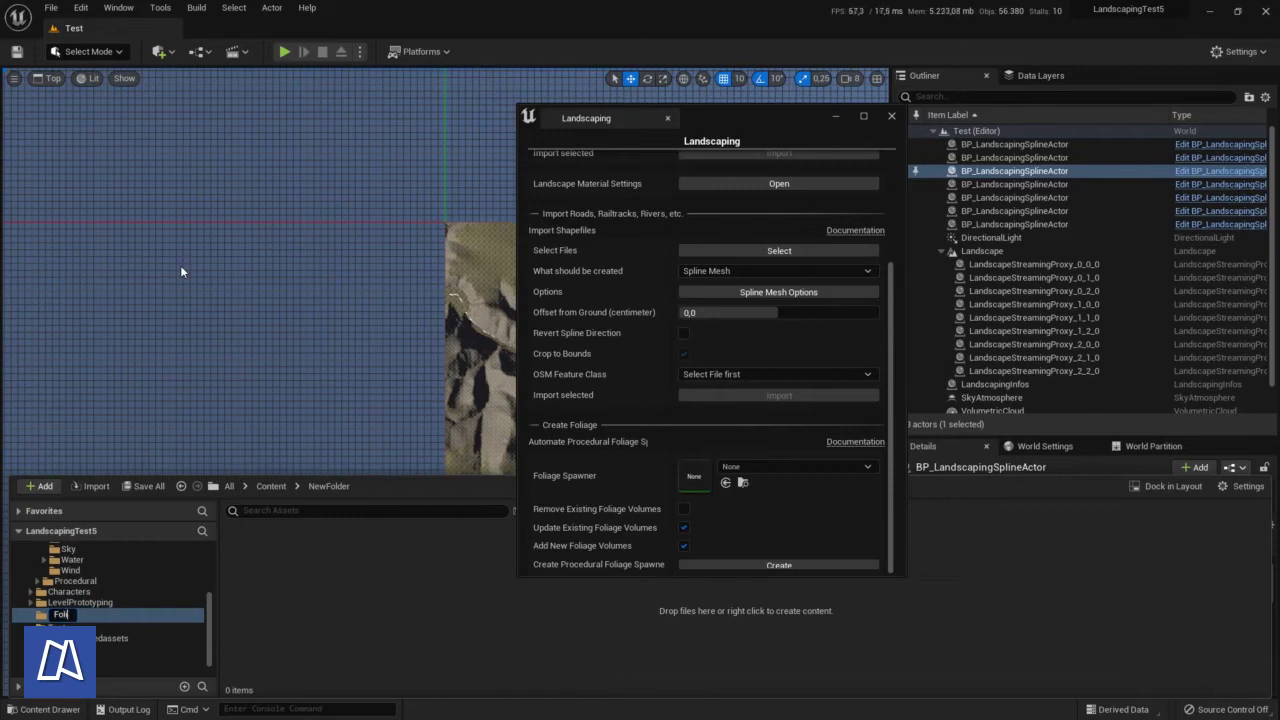
{"action": "key", "text": "Return"}
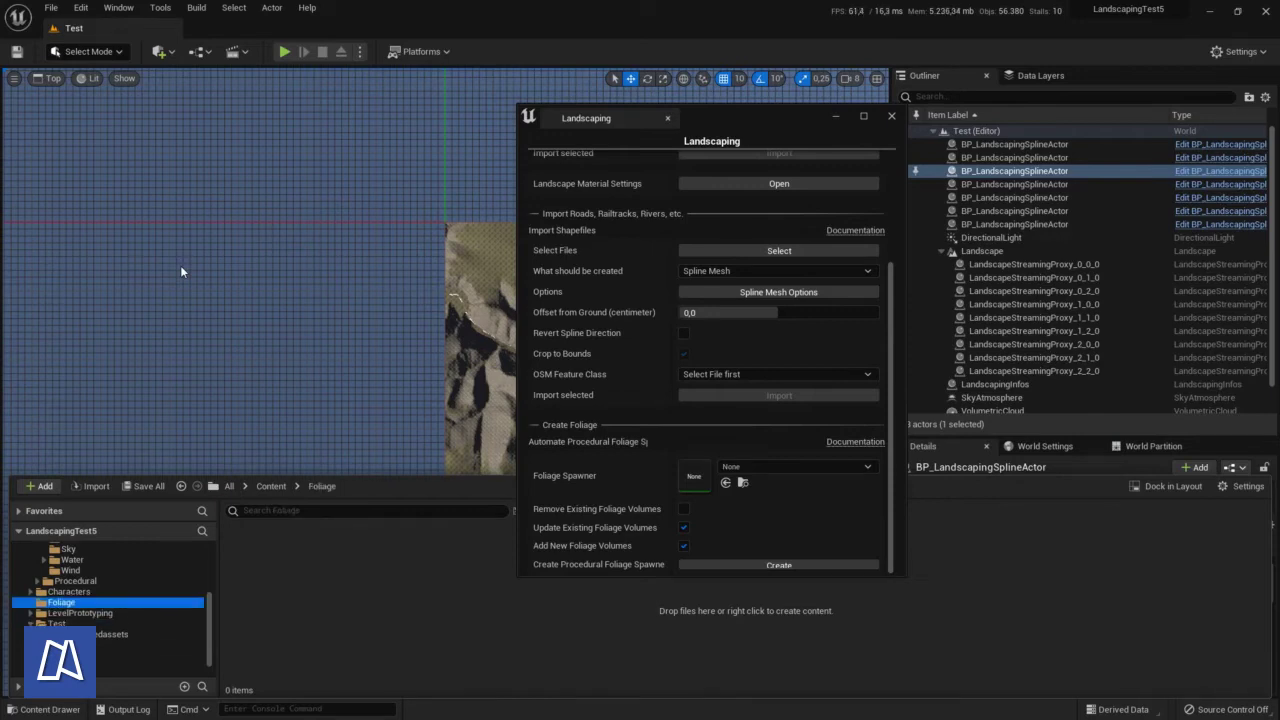
Create a Procedural Foliage Spawner named TestSpawner in the Foliage folder and add an element to its Foliage Types array
{"action": "right_click", "coordinate": [273, 562]}
{"action": "mouse_move", "coordinate": [335, 404]}
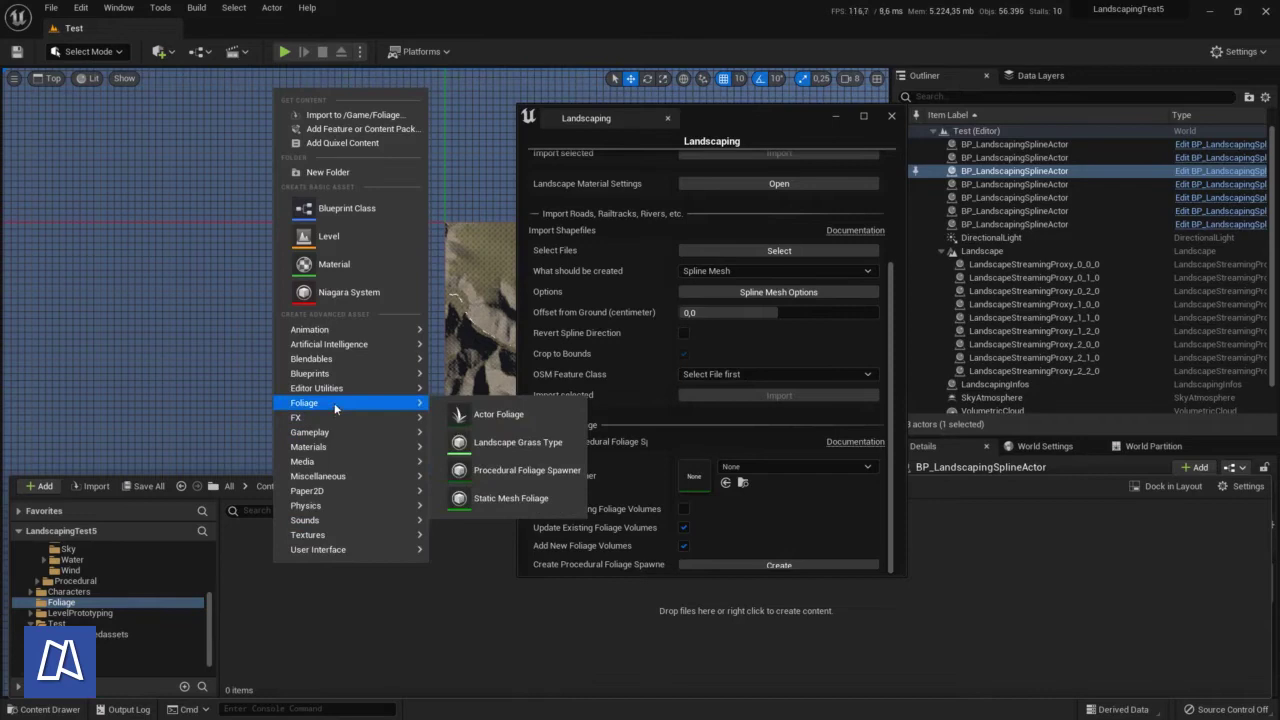
{"action": "left_click", "coordinate": [487, 472]}
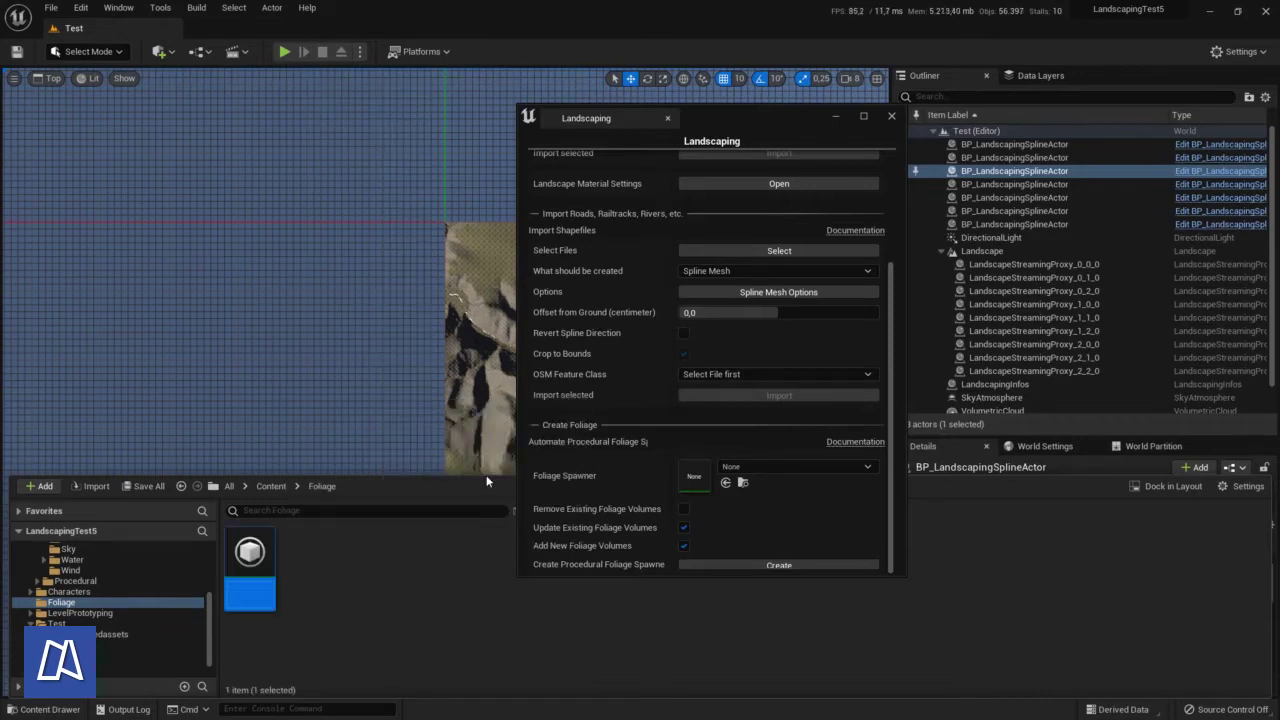
{"action": "type", "text": "TestSpawner"}
{"action": "key", "text": "Return"}
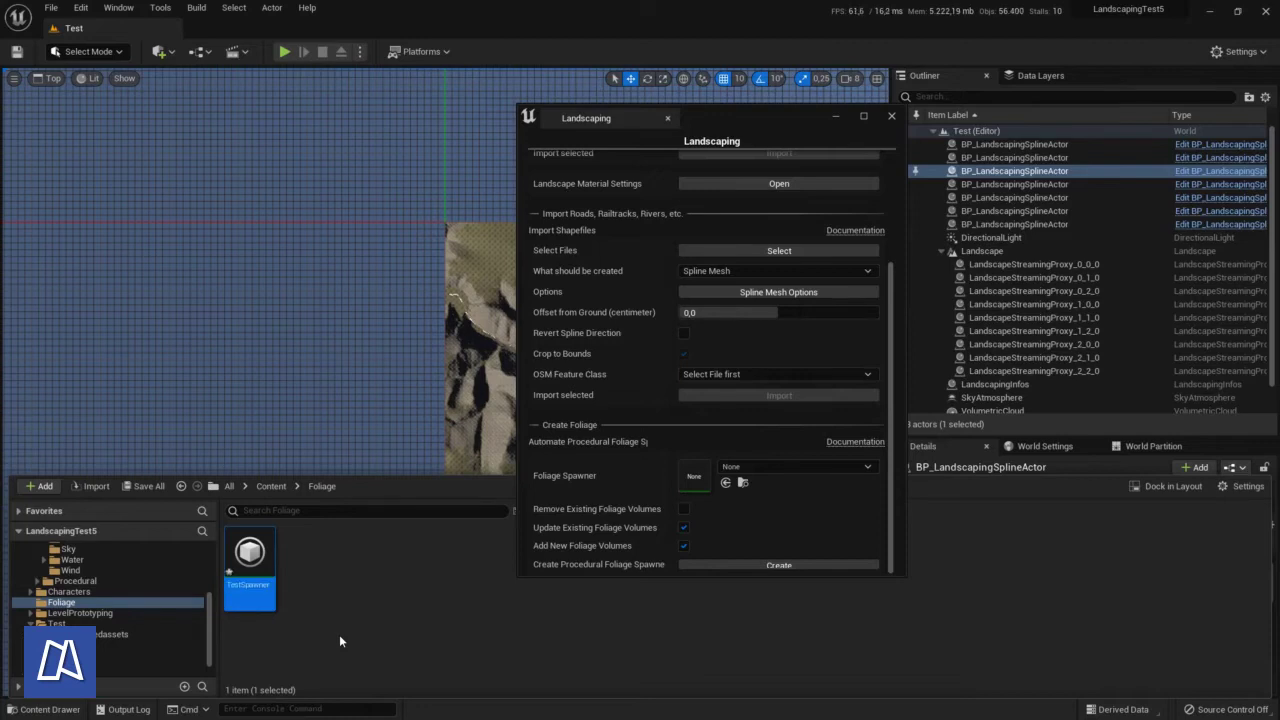
{"action": "double_click", "coordinate": [251, 558]}
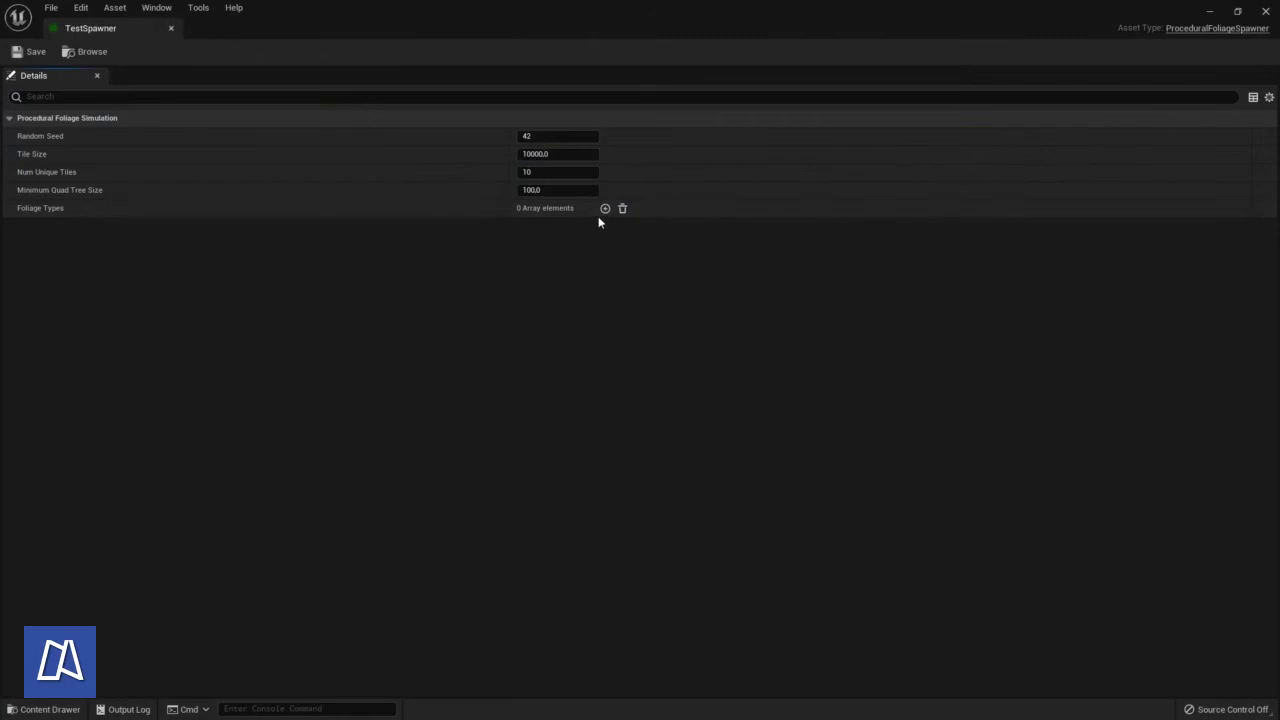
{"action": "left_click", "coordinate": [605, 208]}
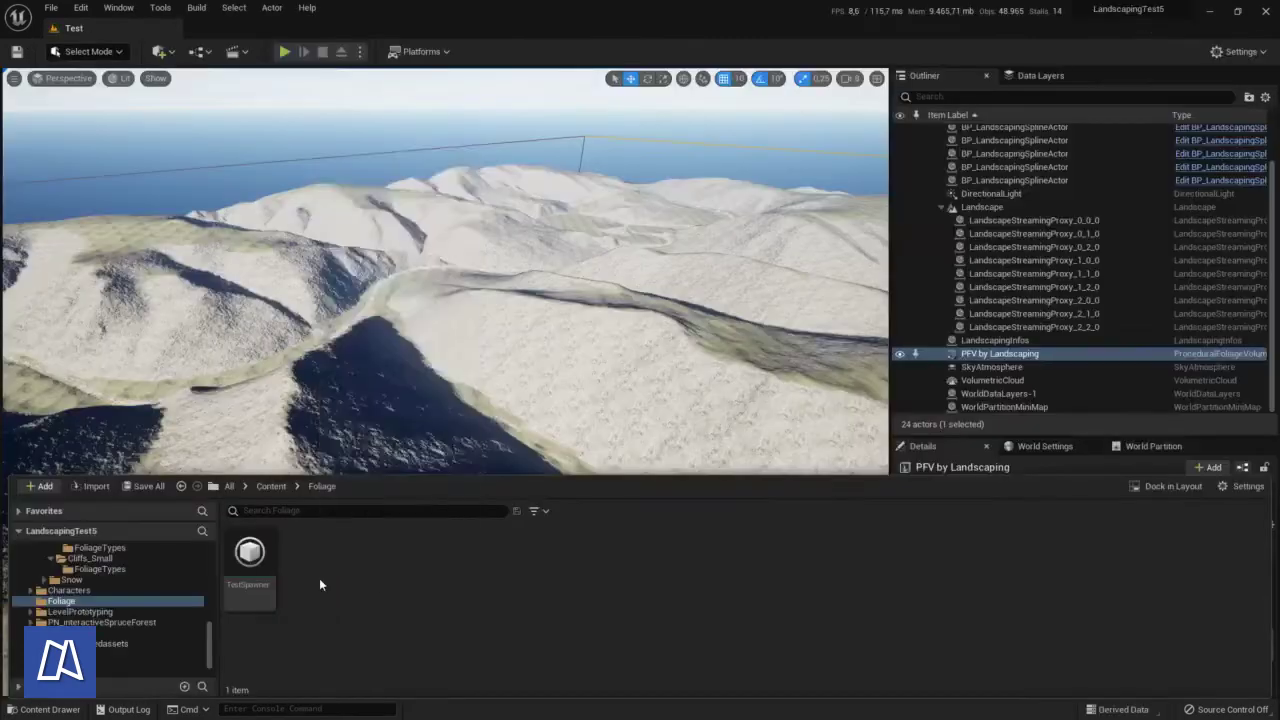
Create a Static Mesh Foliage asset in the Foliage folder, keeping its default name
{"action": "right_click", "coordinate": [320, 585]}
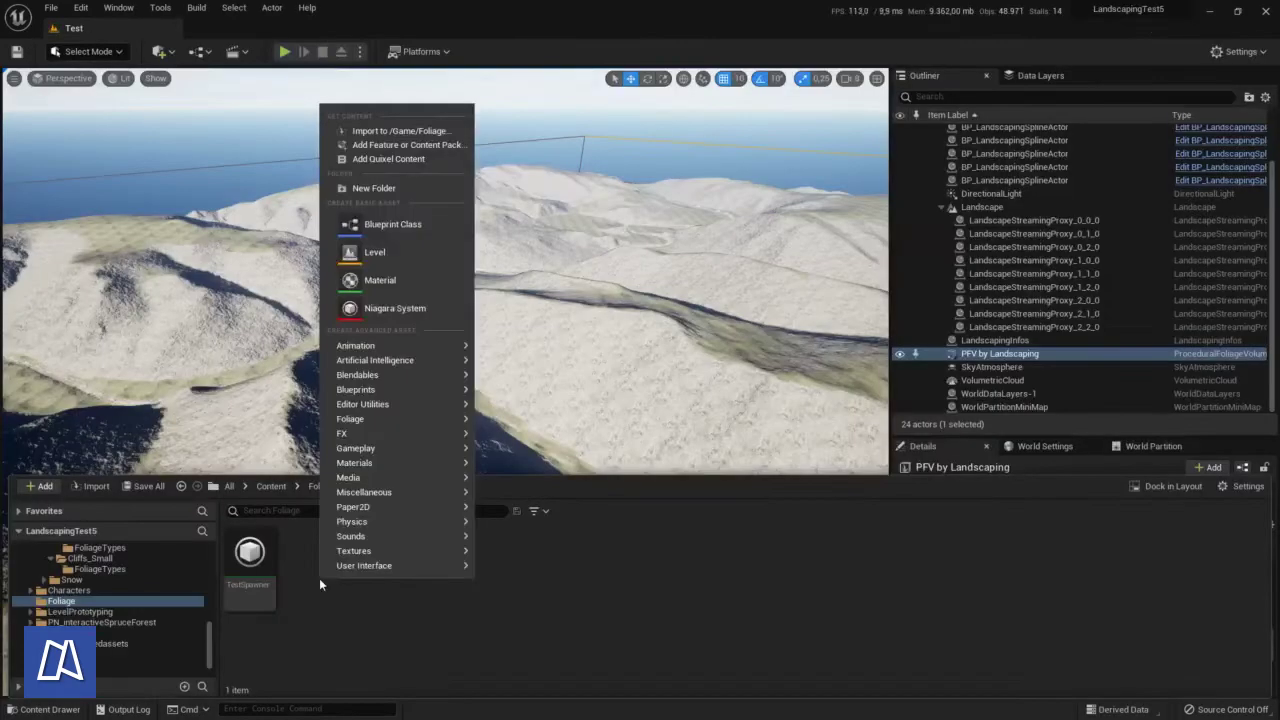
{"action": "mouse_move", "coordinate": [400, 433]}
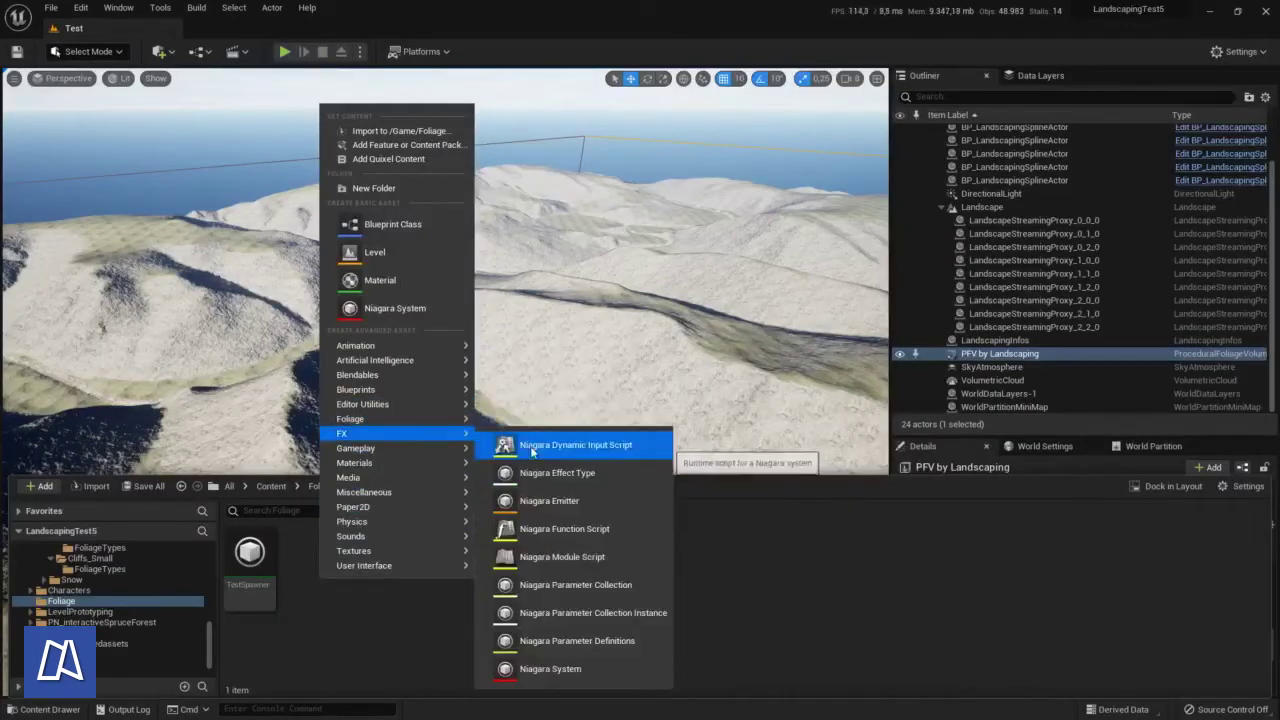
{"action": "left_click", "coordinate": [555, 507]}
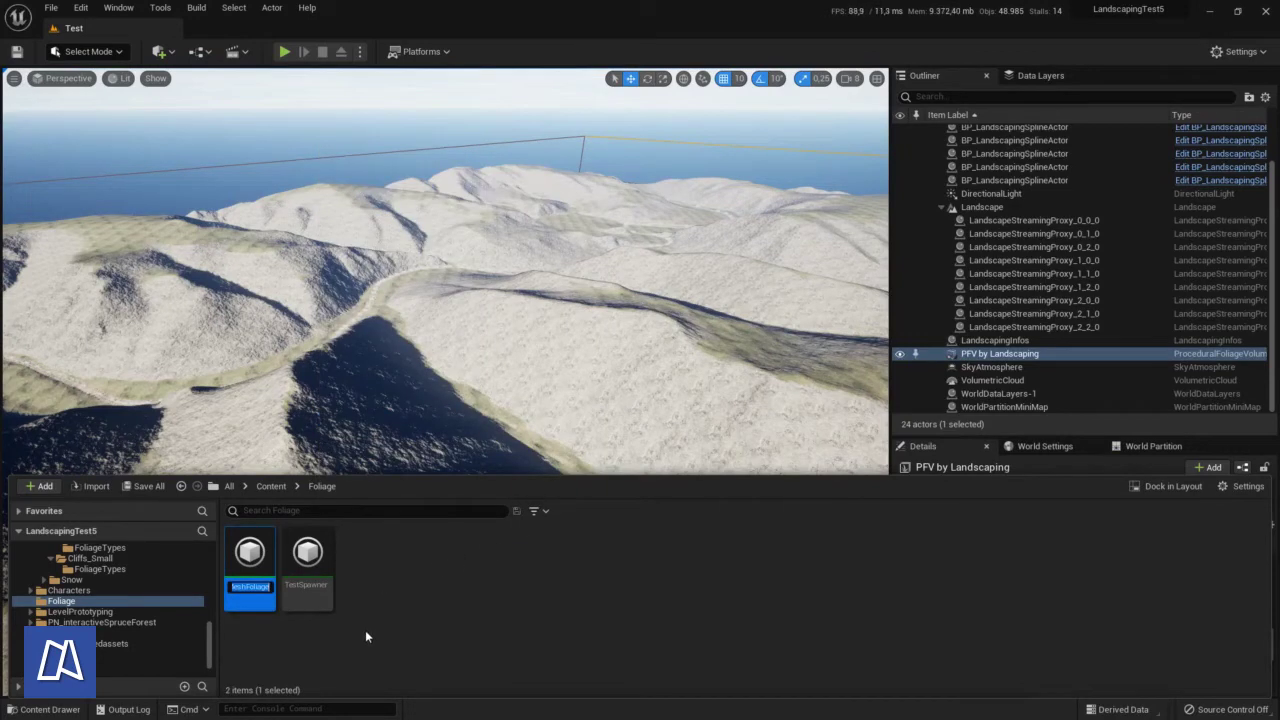
{"action": "key", "text": "Return"}
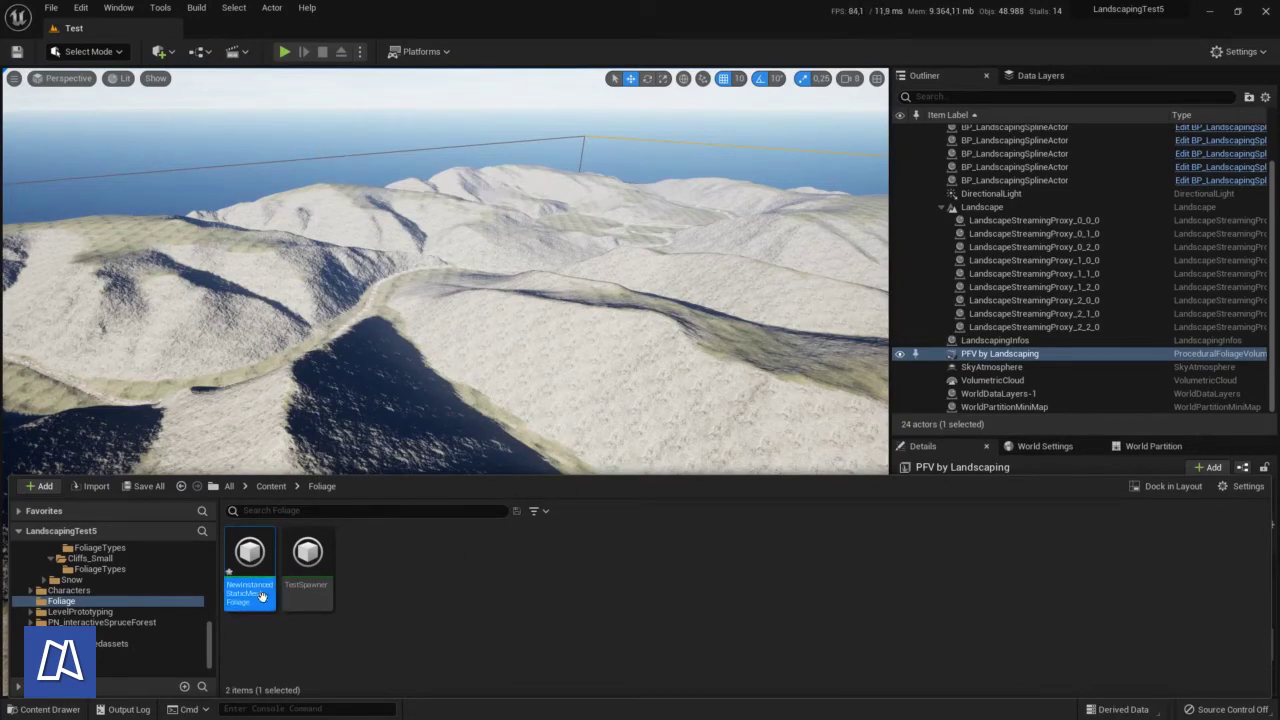
Open the new static mesh foliage asset and assign spruce_full_01 as its mesh
{"action": "double_click", "coordinate": [250, 553]}
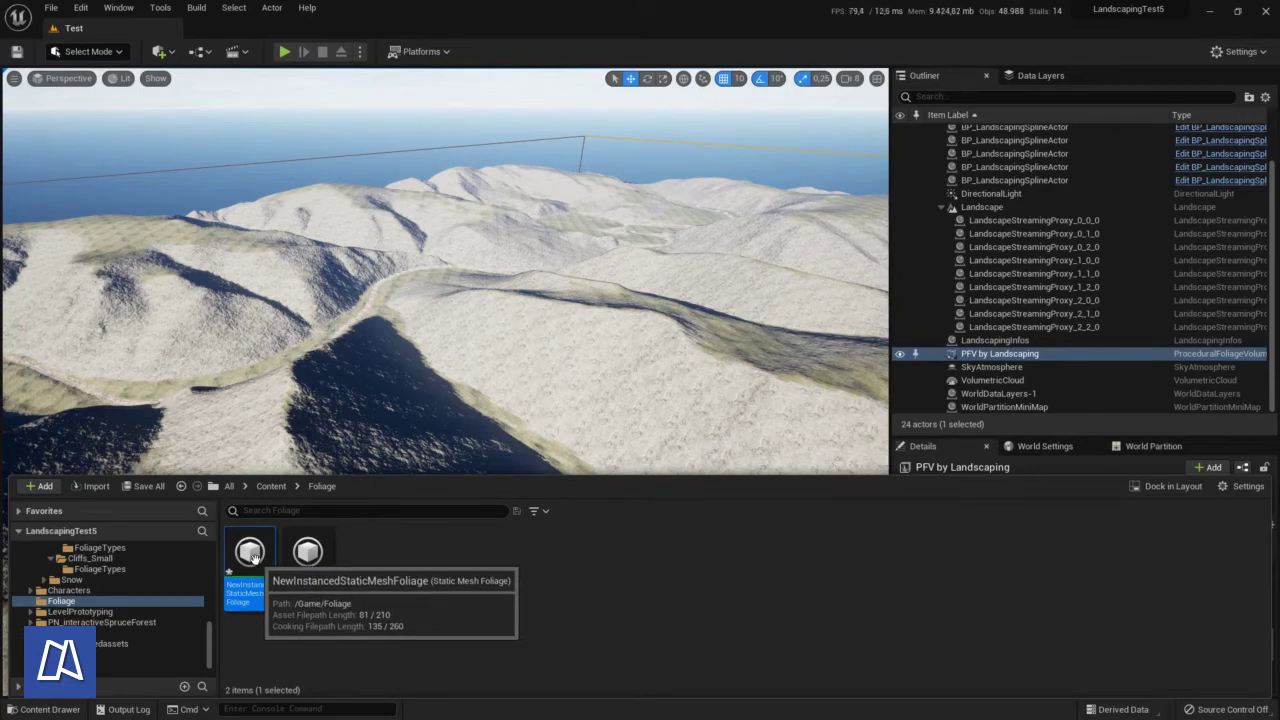
{"action": "left_click", "coordinate": [641, 143]}
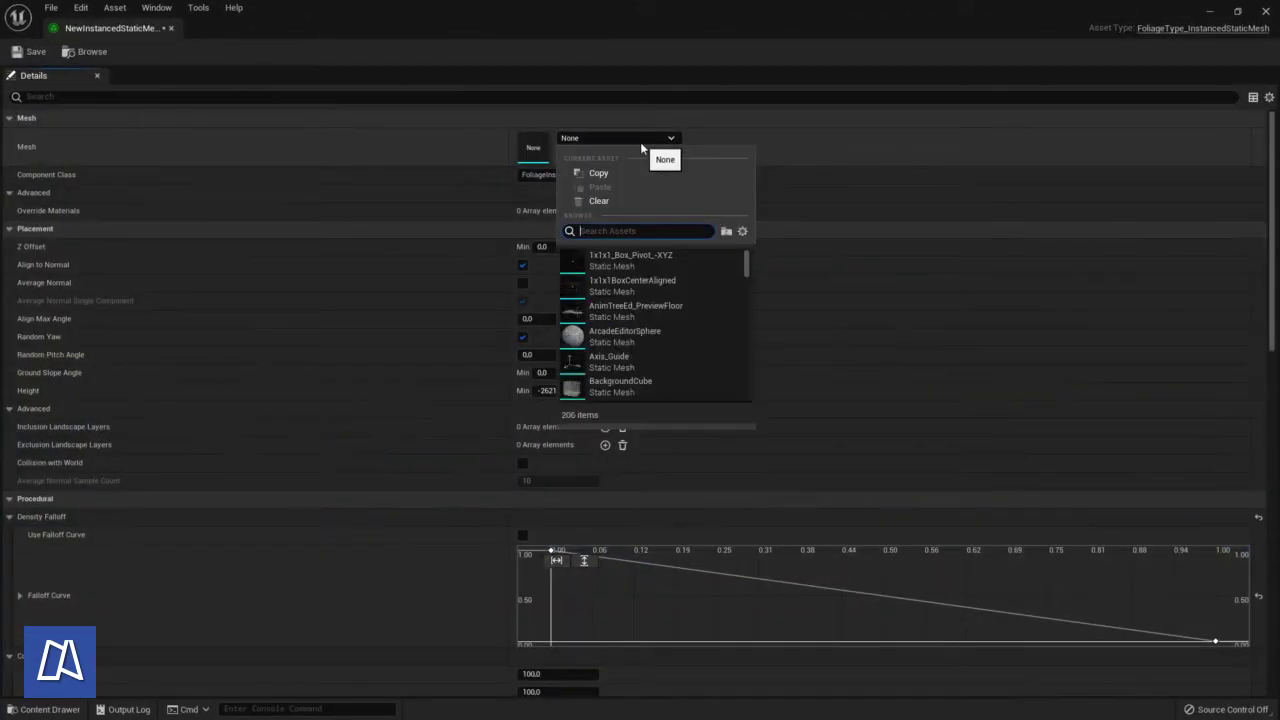
{"action": "type", "text": "spru"}
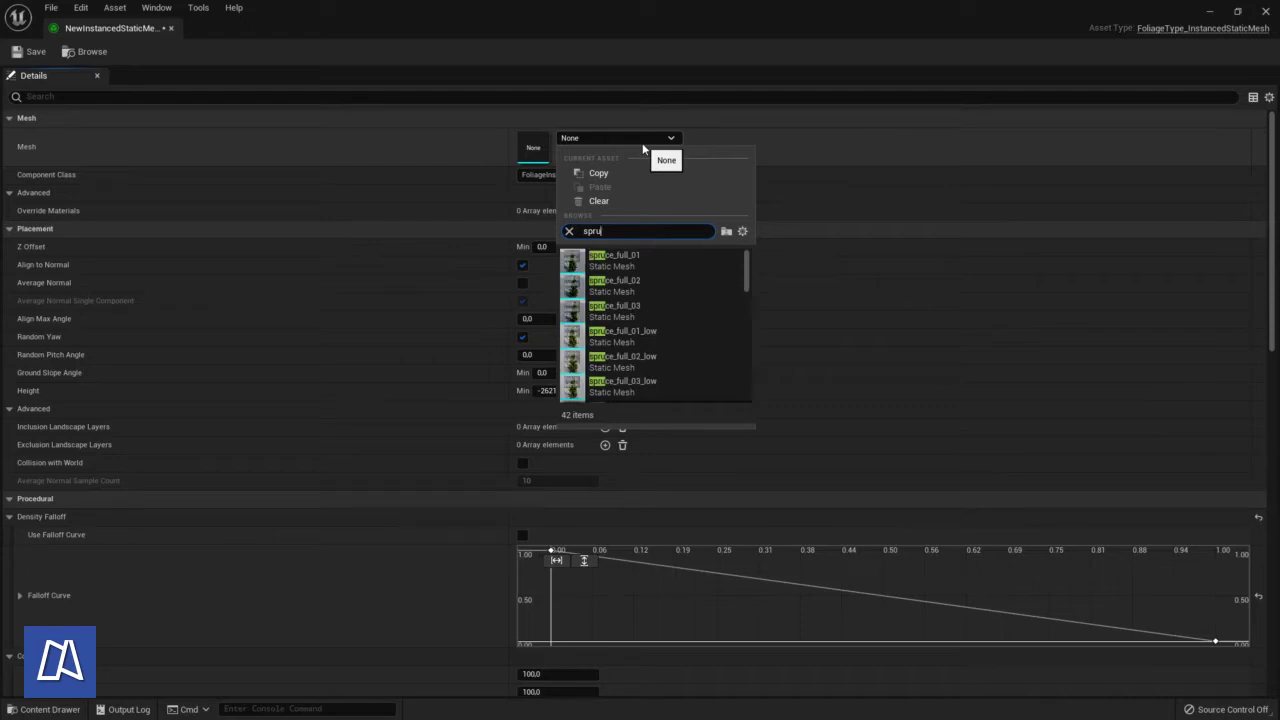
{"action": "left_click", "coordinate": [636, 255]}
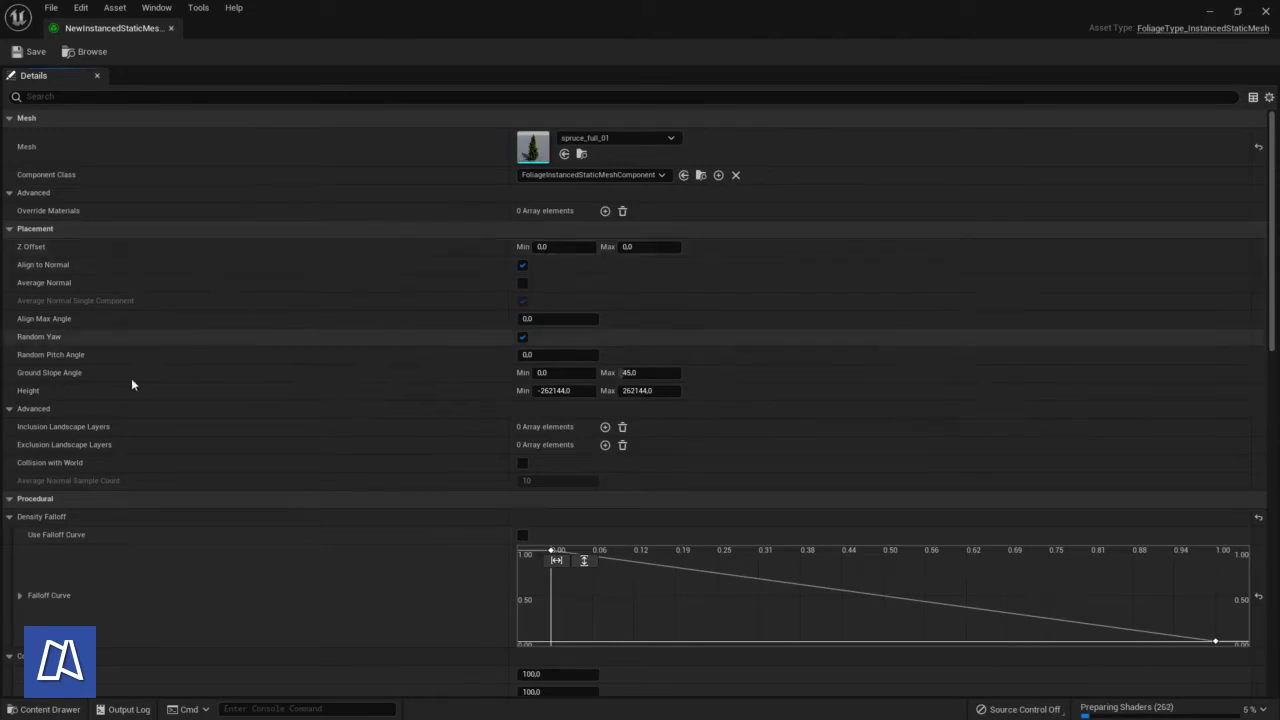
Add Forest as an inclusion landscape layer of the foliage type, save and close it, and show the Foliage folder again
{"action": "mouse_move", "coordinate": [65, 430]}
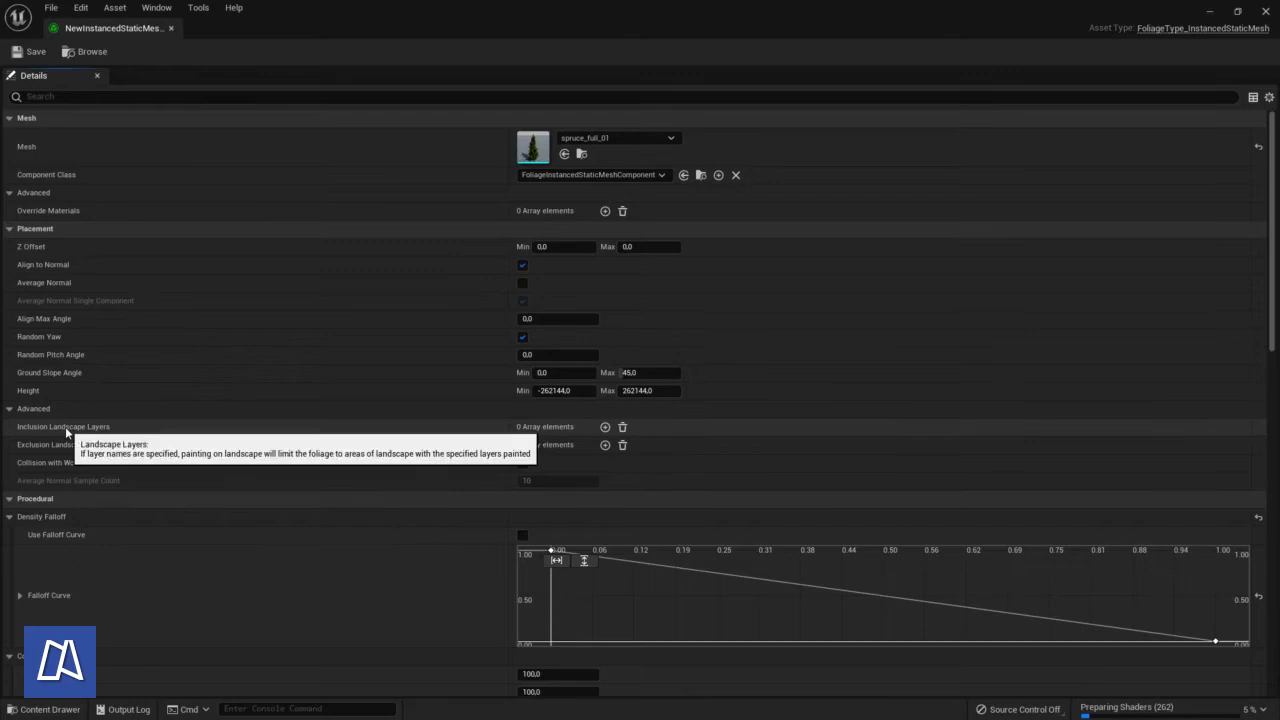
{"action": "left_click", "coordinate": [605, 427]}
{"action": "left_click", "coordinate": [560, 445]}
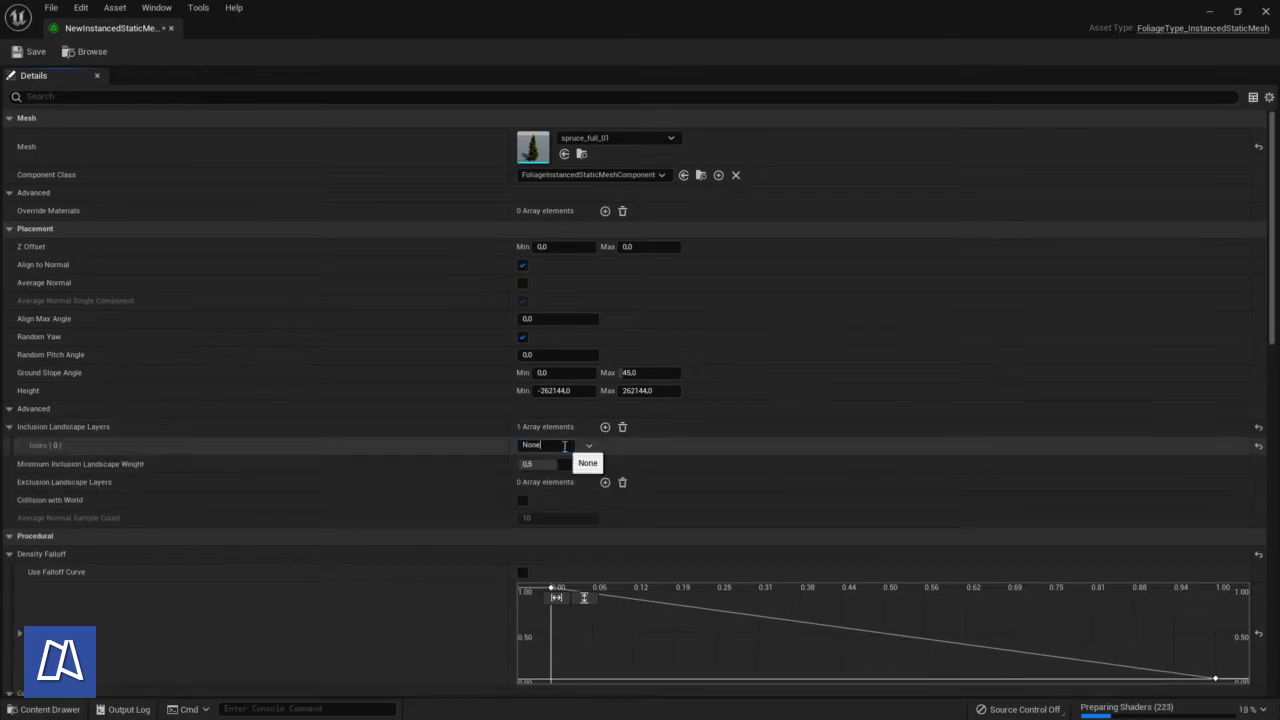
{"action": "type", "text": "Forest"}
{"action": "key", "text": "Return"}
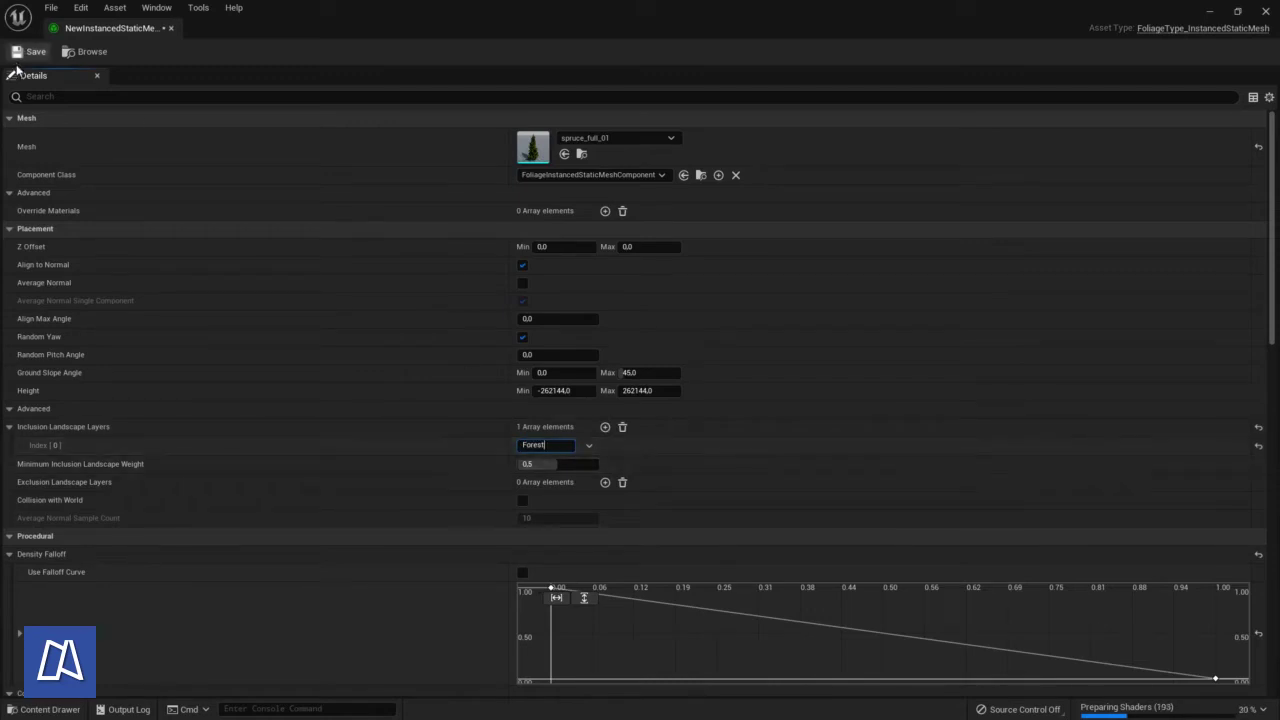
{"action": "left_click", "coordinate": [28, 52]}
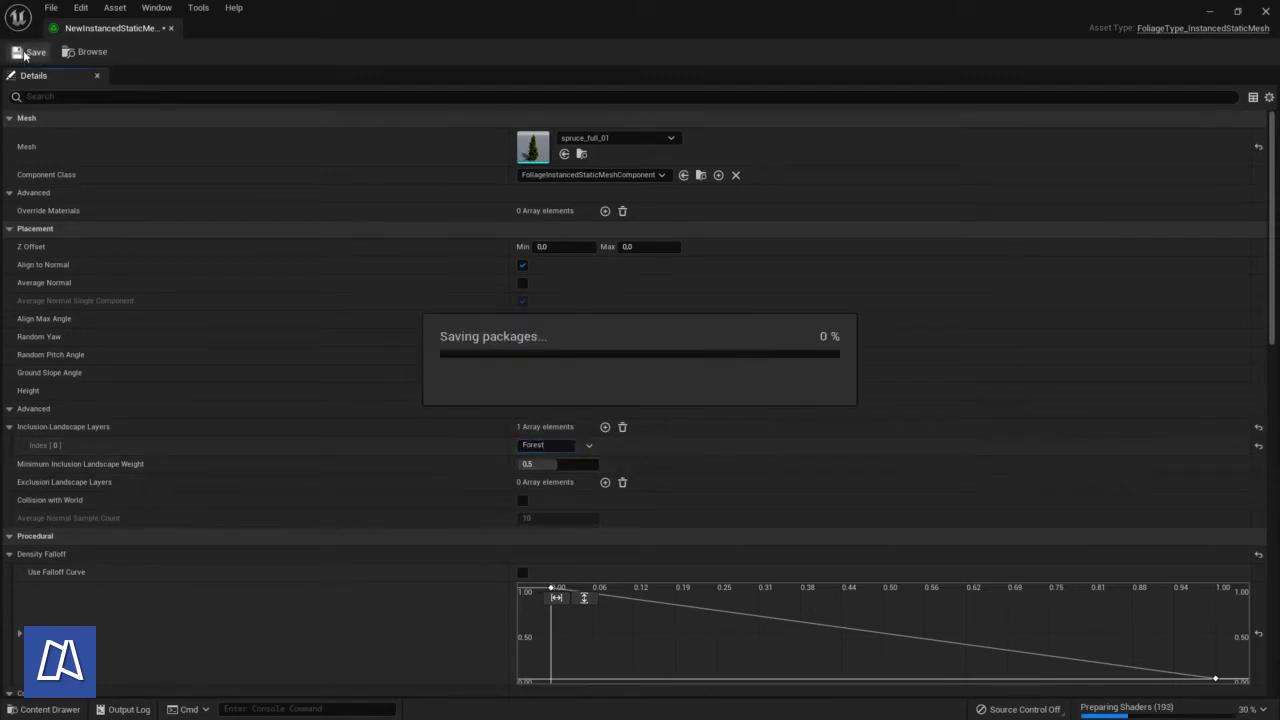
{"action": "left_click", "coordinate": [171, 29]}
{"action": "left_click", "coordinate": [50, 709]}
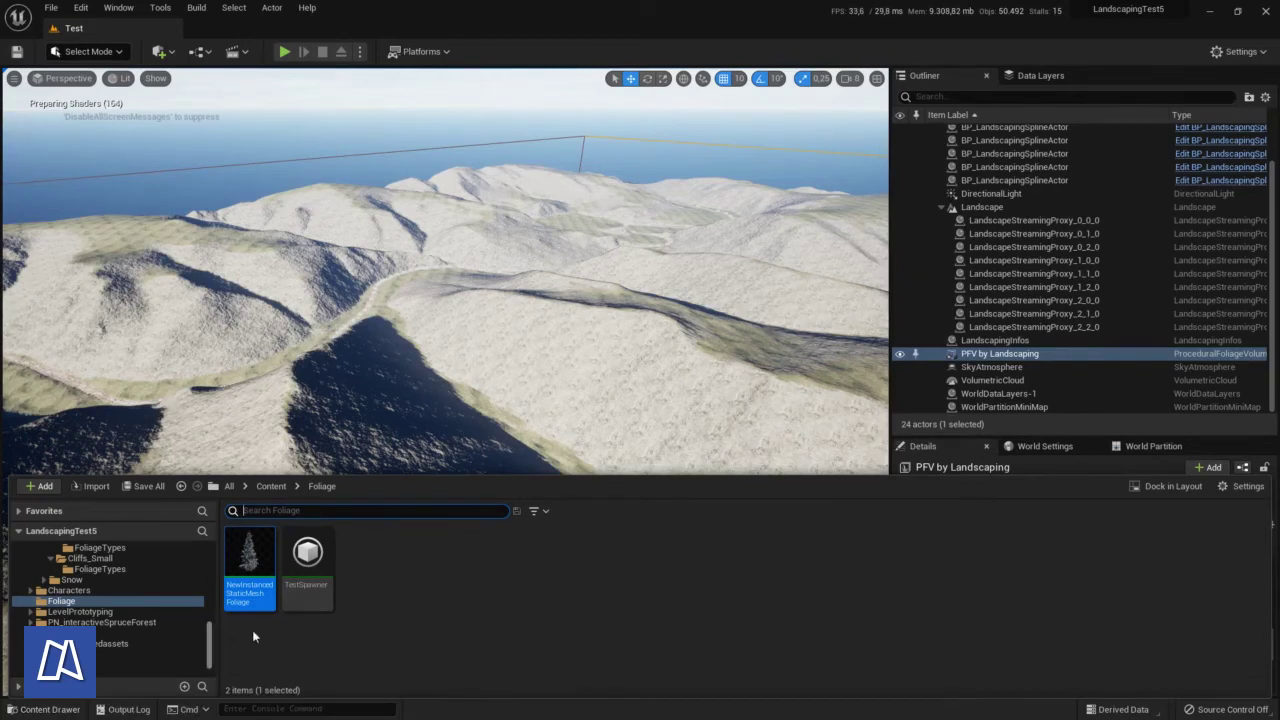
Add a Foliage Types element to TestSpawner, assign NewInstancedStaticMeshFoliage to it, and save and close the spawner
{"action": "left_click", "coordinate": [309, 556]}
{"action": "double_click", "coordinate": [309, 556]}
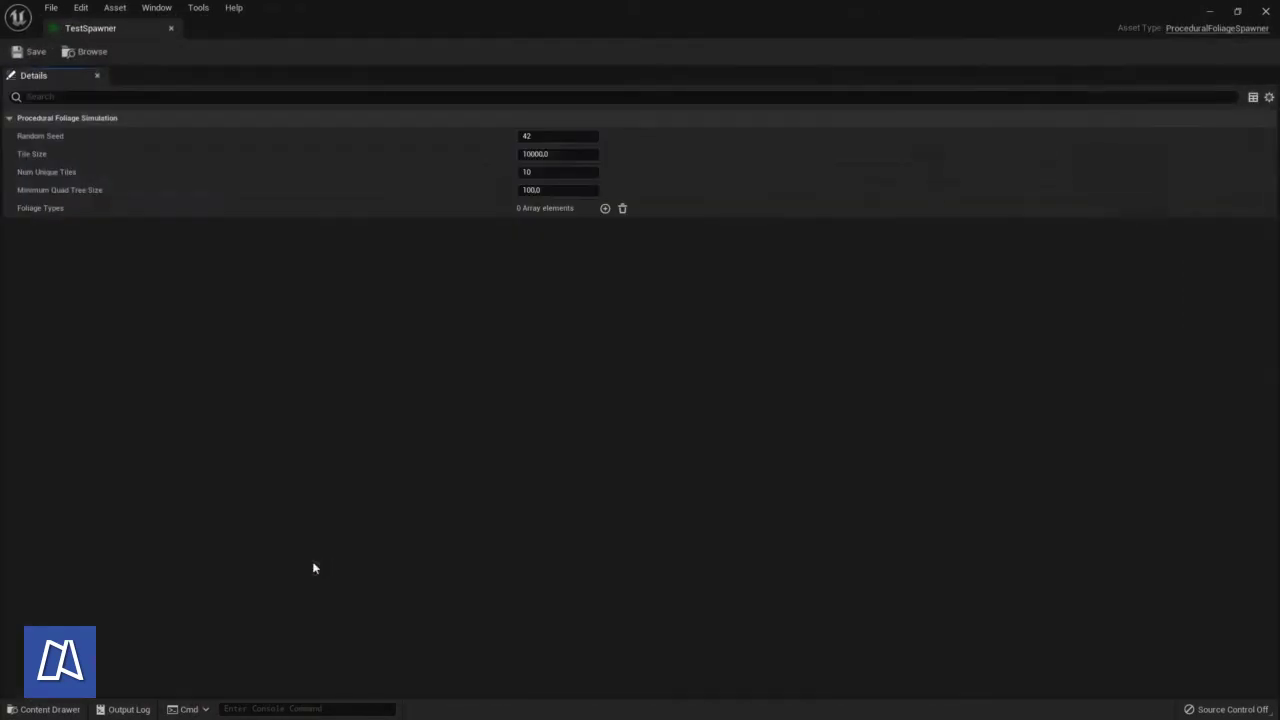
{"action": "left_click", "coordinate": [605, 209]}
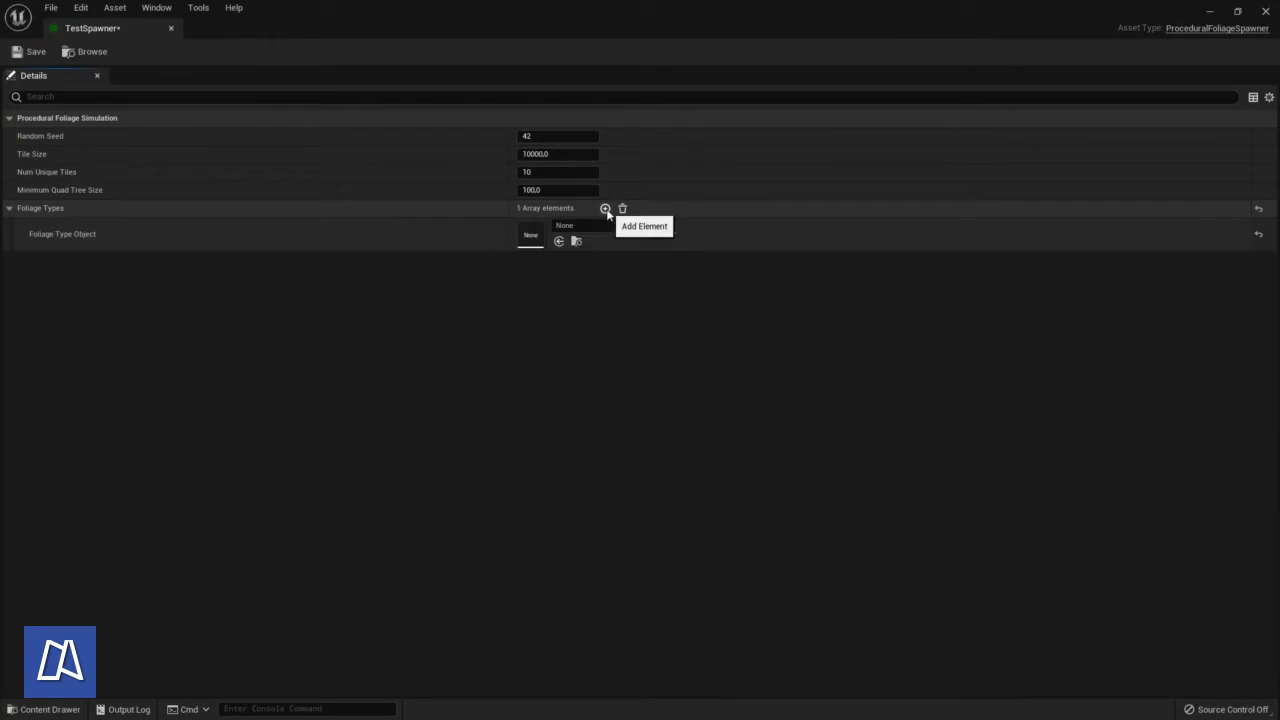
{"action": "left_click", "coordinate": [593, 225]}
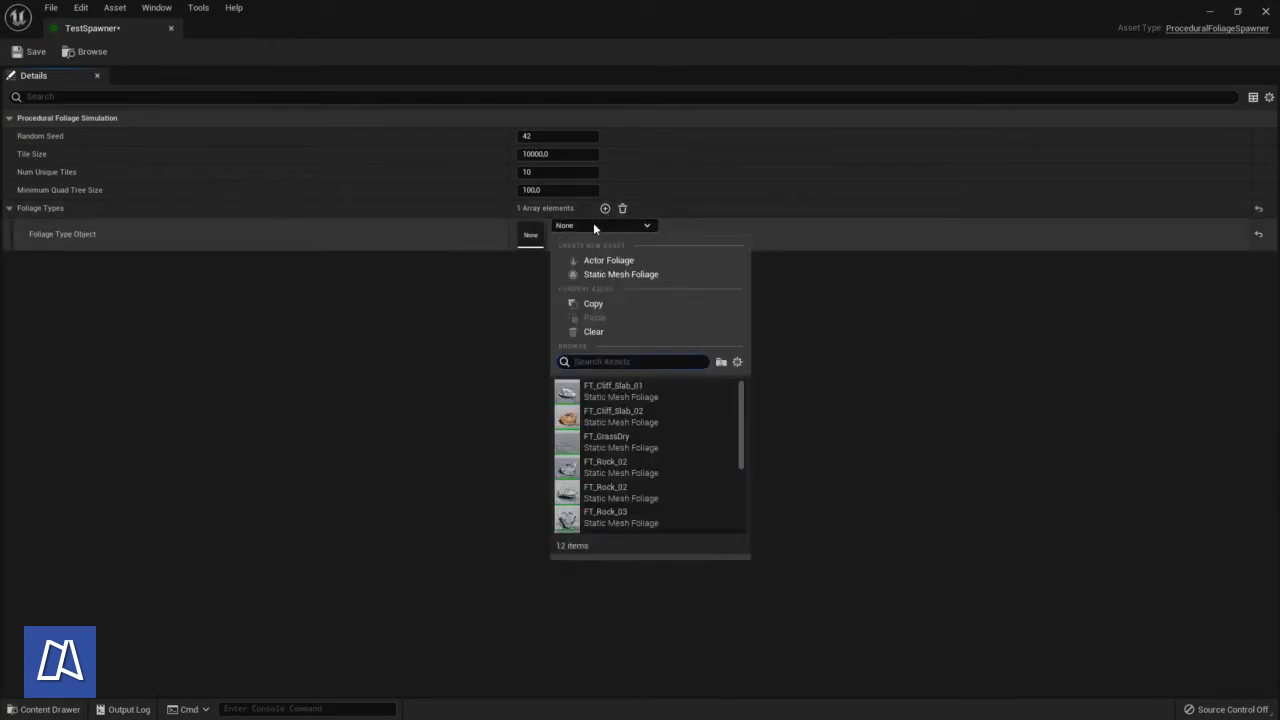
{"action": "type", "text": "inst"}
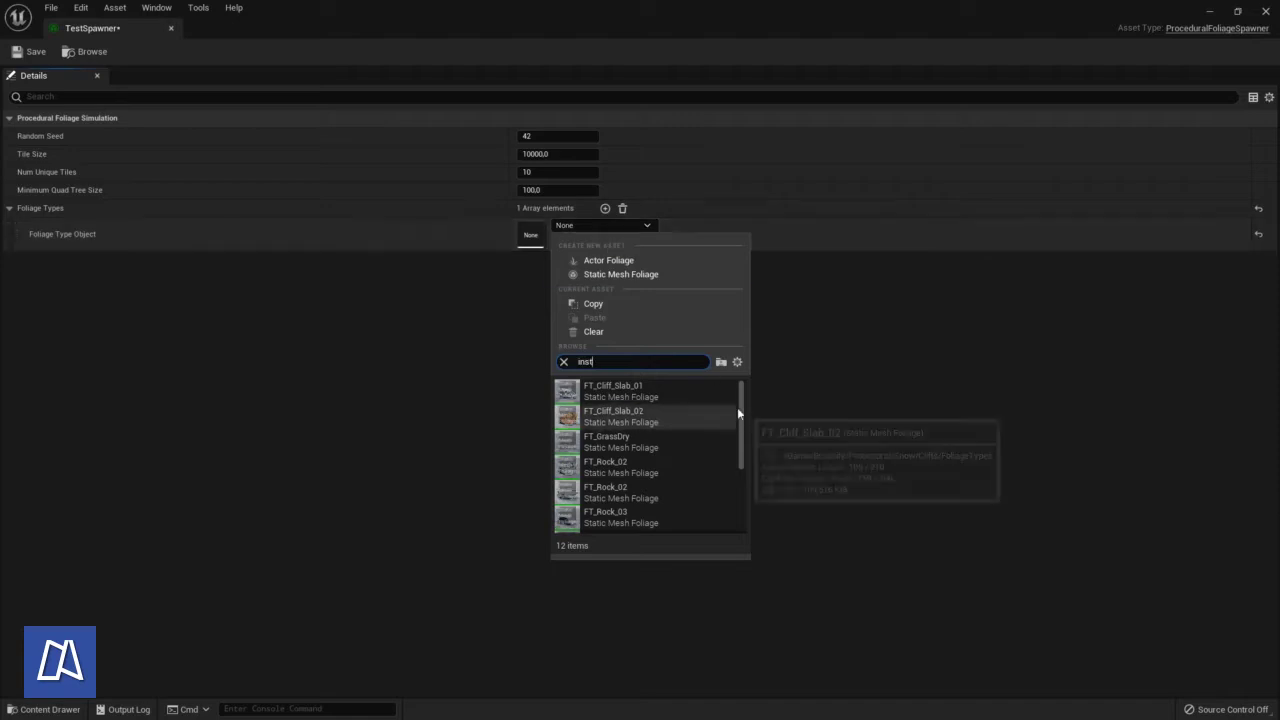
{"action": "left_click_drag", "start_coordinate": [742, 428], "coordinate": [743, 510]}
{"action": "left_click", "coordinate": [640, 519]}
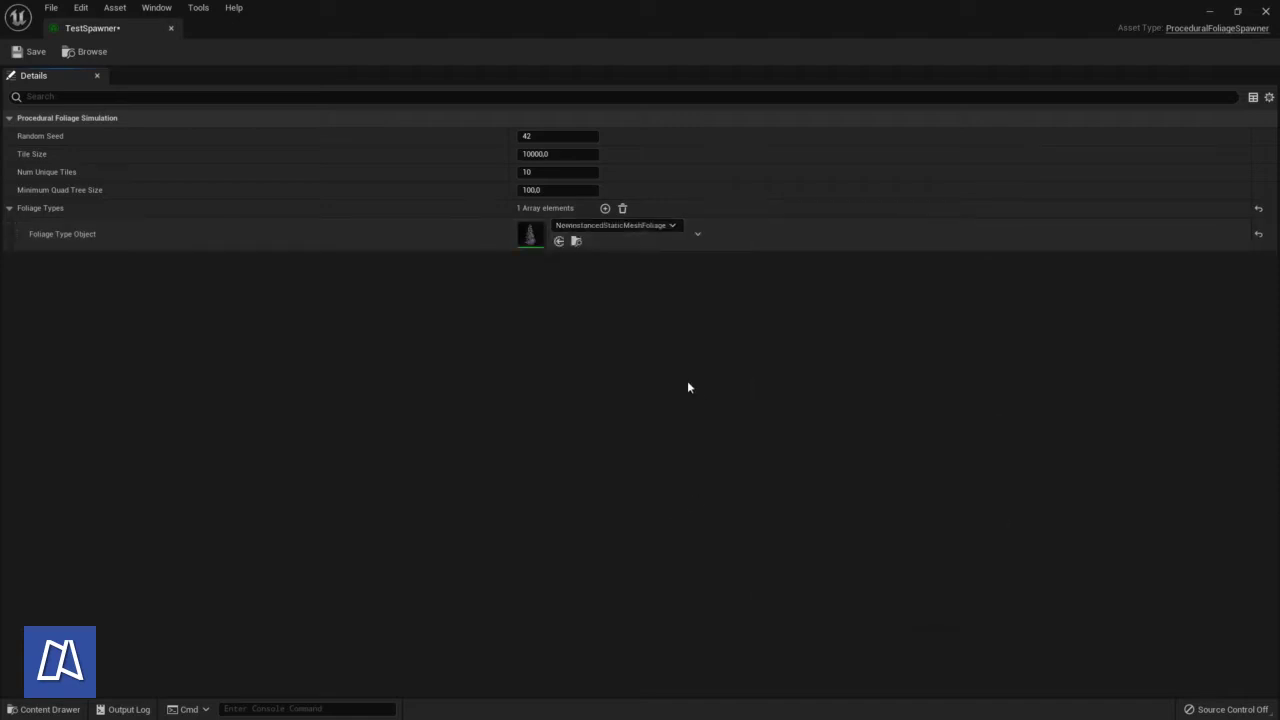
{"action": "left_click", "coordinate": [33, 51]}
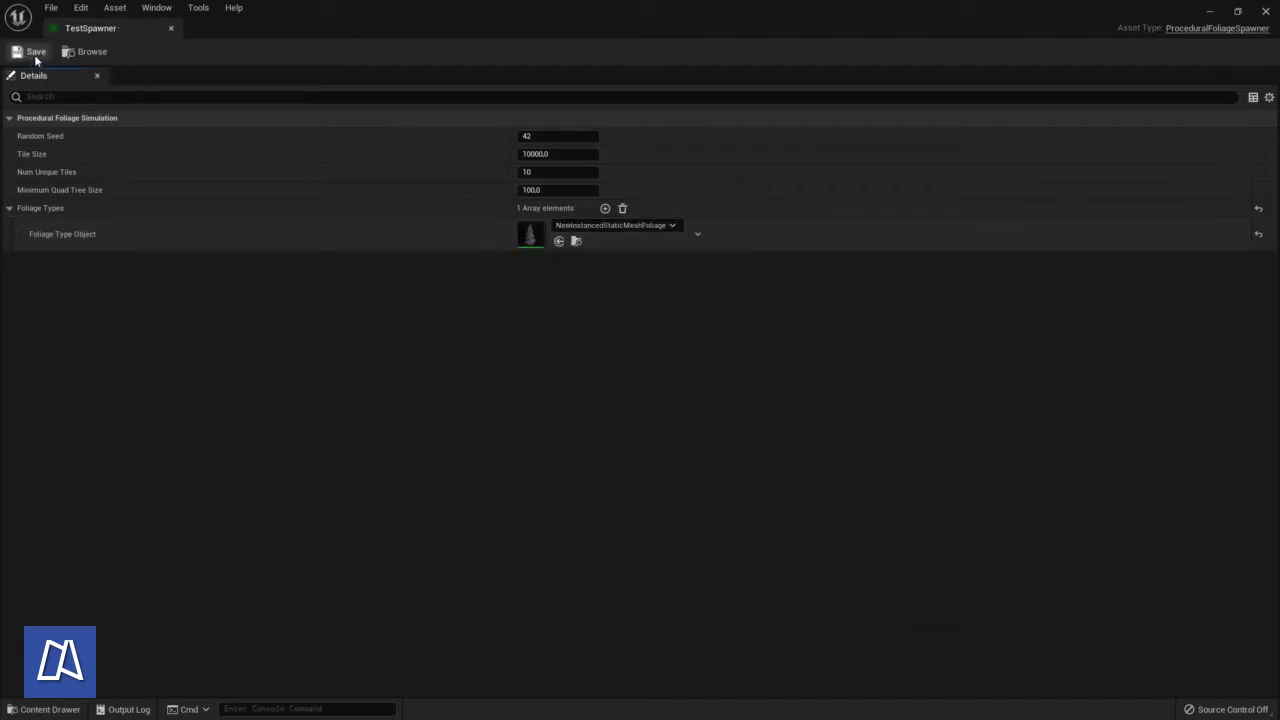
{"action": "left_click", "coordinate": [170, 28]}
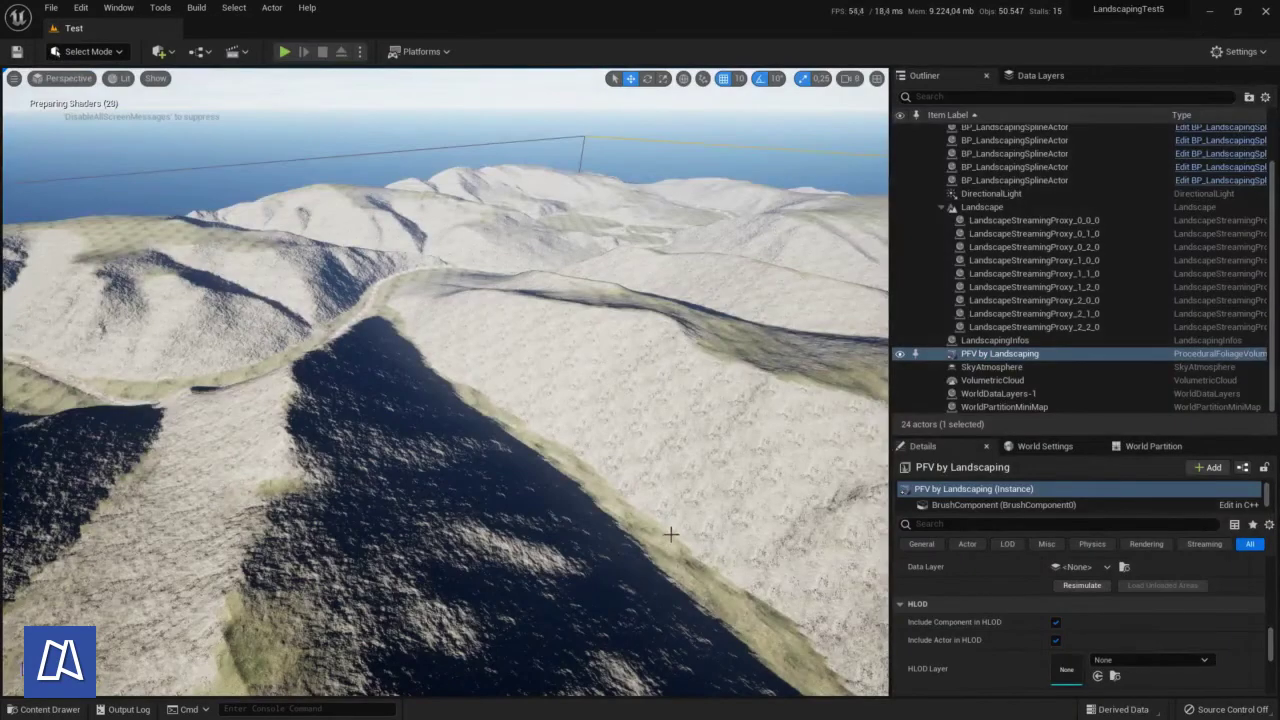
Create a foliage volume from TestSpawner in the Landscaping window with Add New Foliage Volumes enabled, and minimize the window
{"action": "left_click", "coordinate": [118, 7]}
{"action": "left_click", "coordinate": [165, 420]}
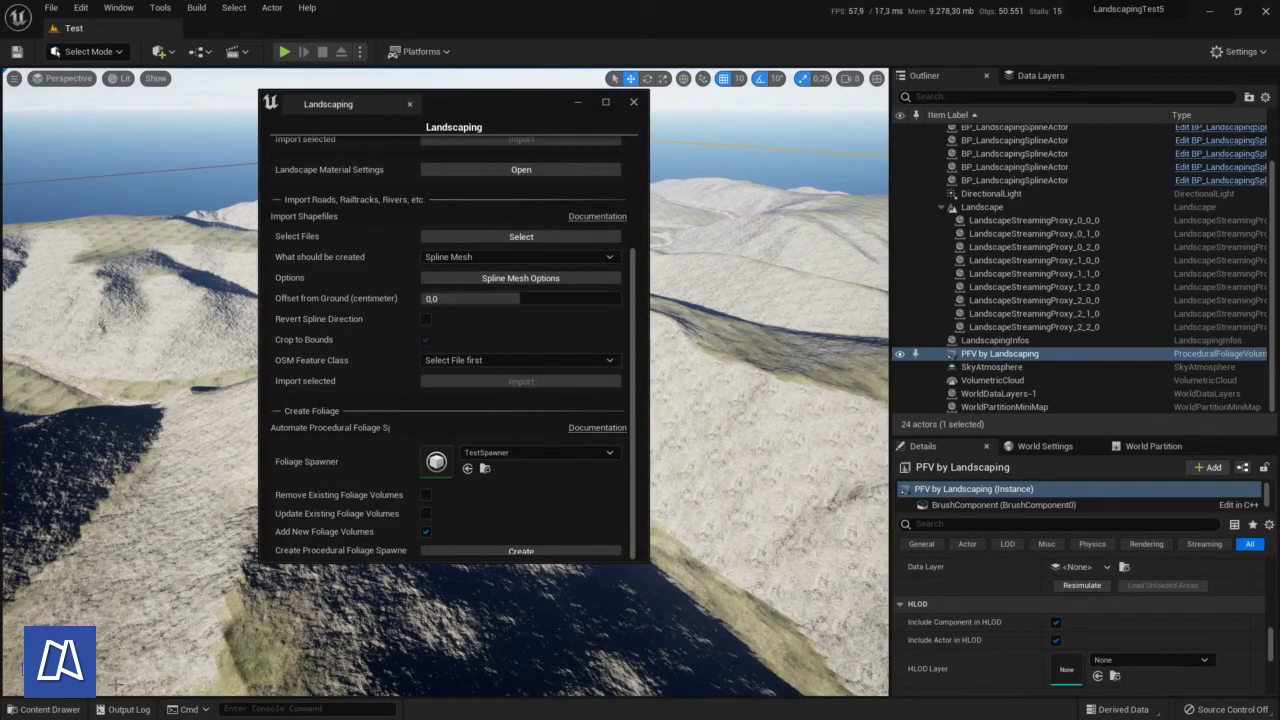
{"action": "left_click", "coordinate": [44, 709]}
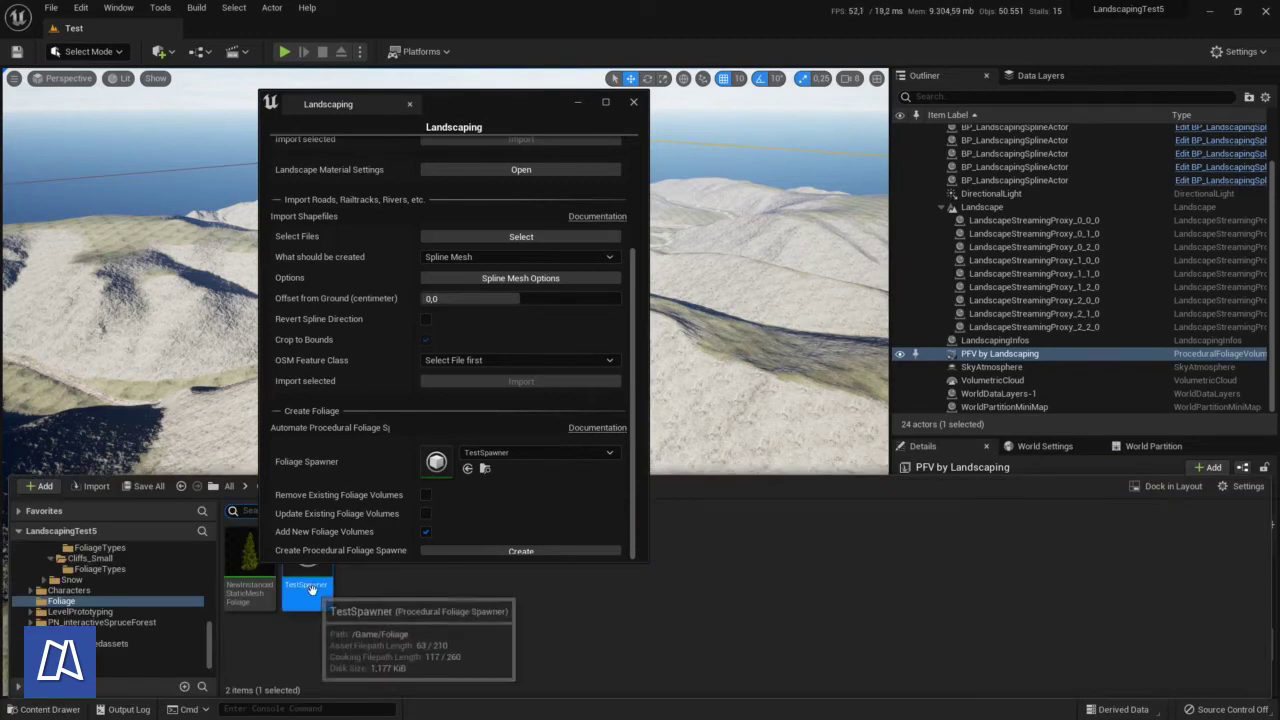
{"action": "left_click", "coordinate": [426, 532]}
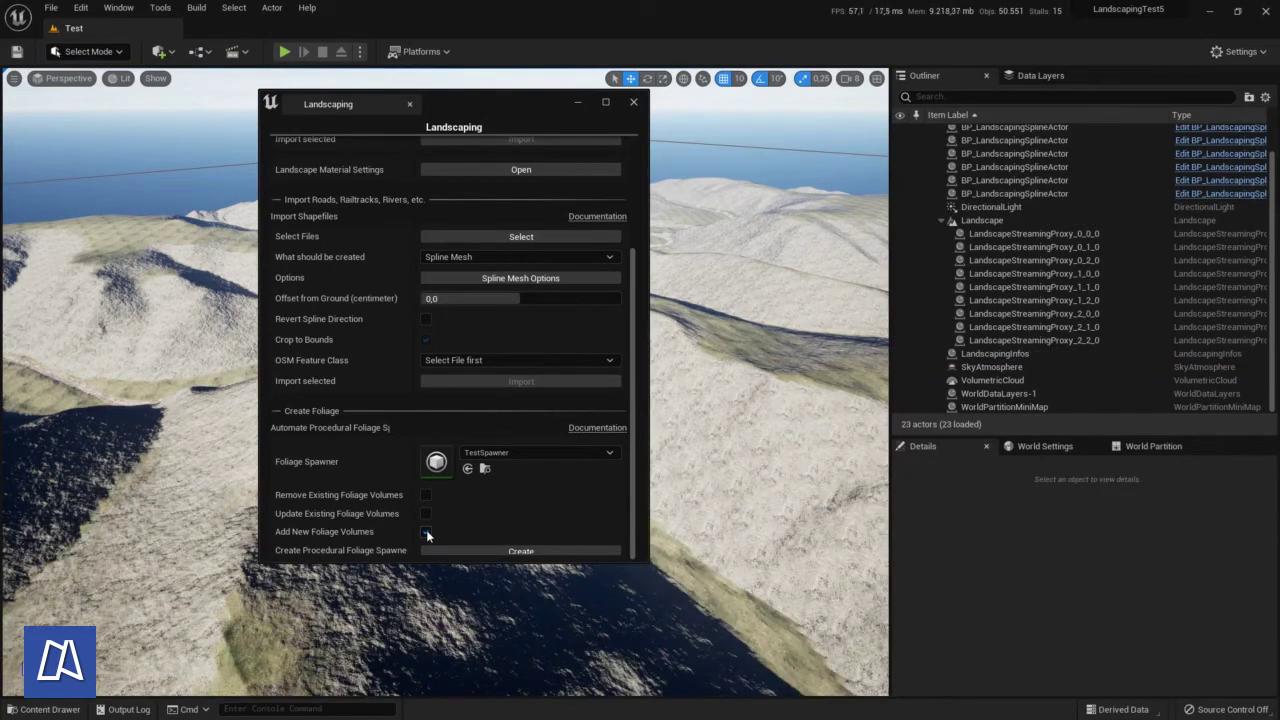
{"action": "left_click", "coordinate": [495, 551]}
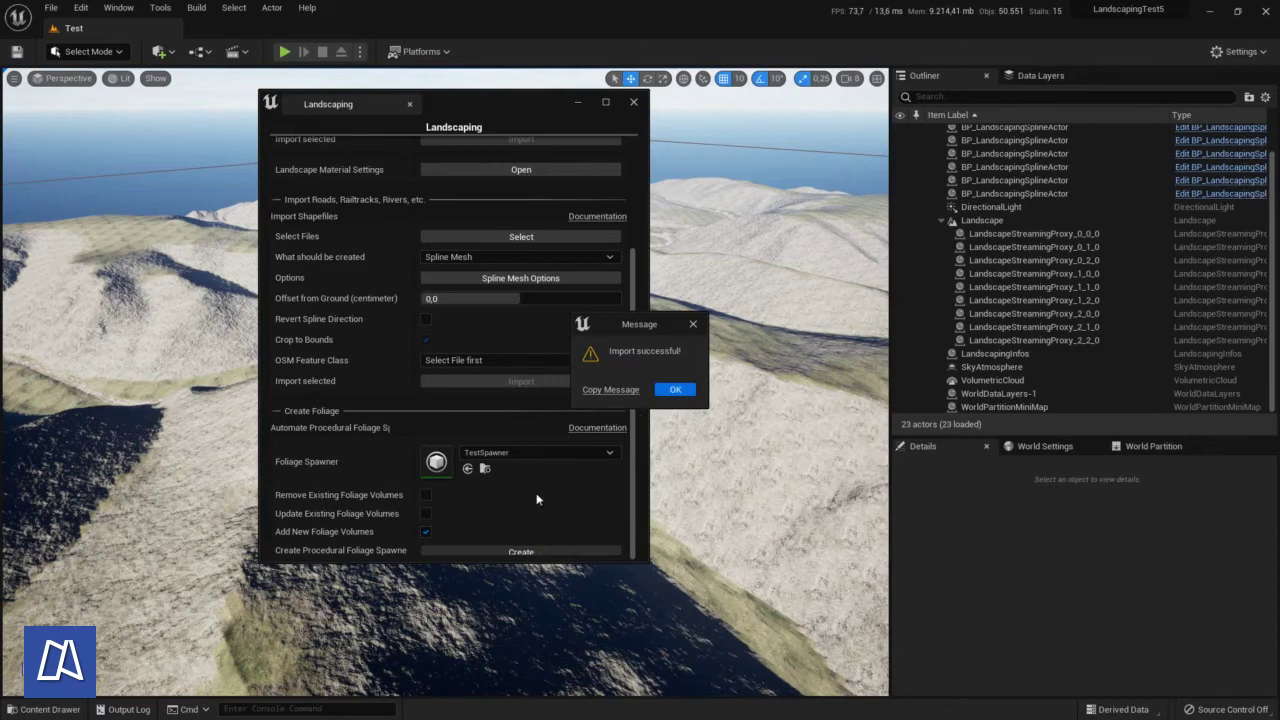
{"action": "left_click", "coordinate": [674, 389]}
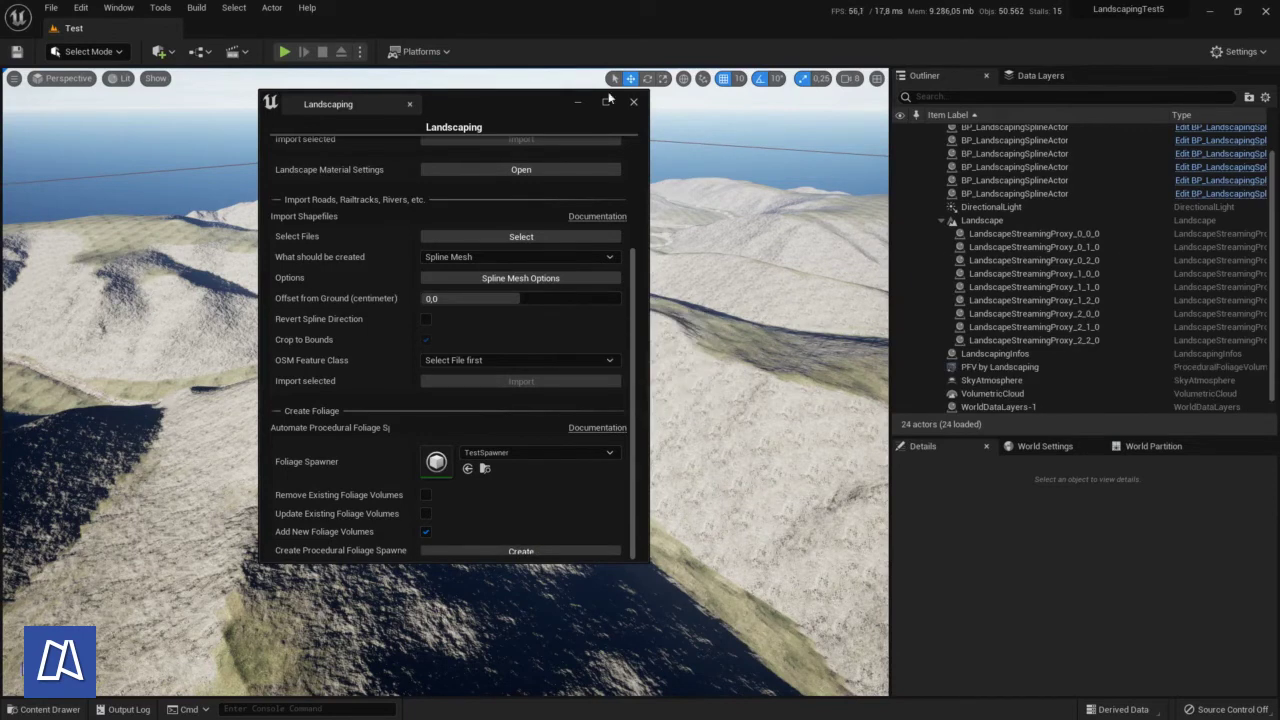
{"action": "left_click", "coordinate": [578, 102]}
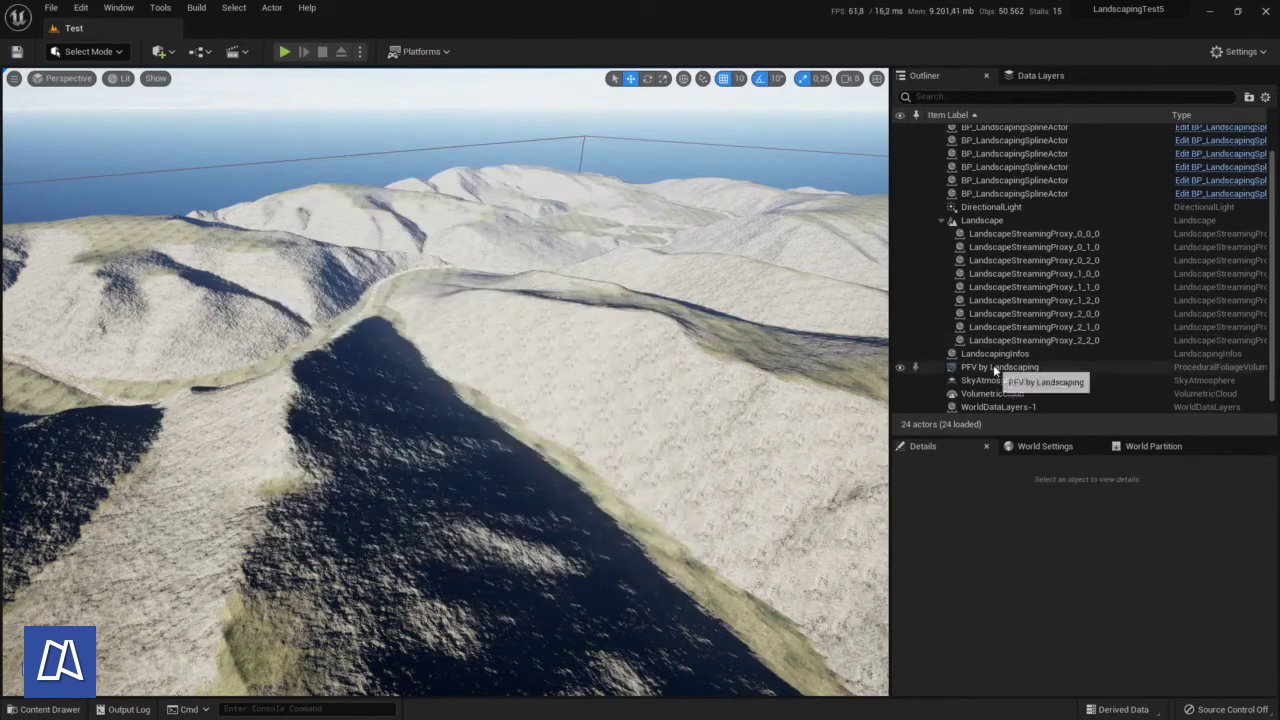
Select the PFV by Landscaping volume and resimulate its procedural foliage
{"action": "left_click", "coordinate": [995, 366]}
{"action": "scroll", "coordinate": [1017, 610], "scroll_direction": "down", "scroll_amount": 10}
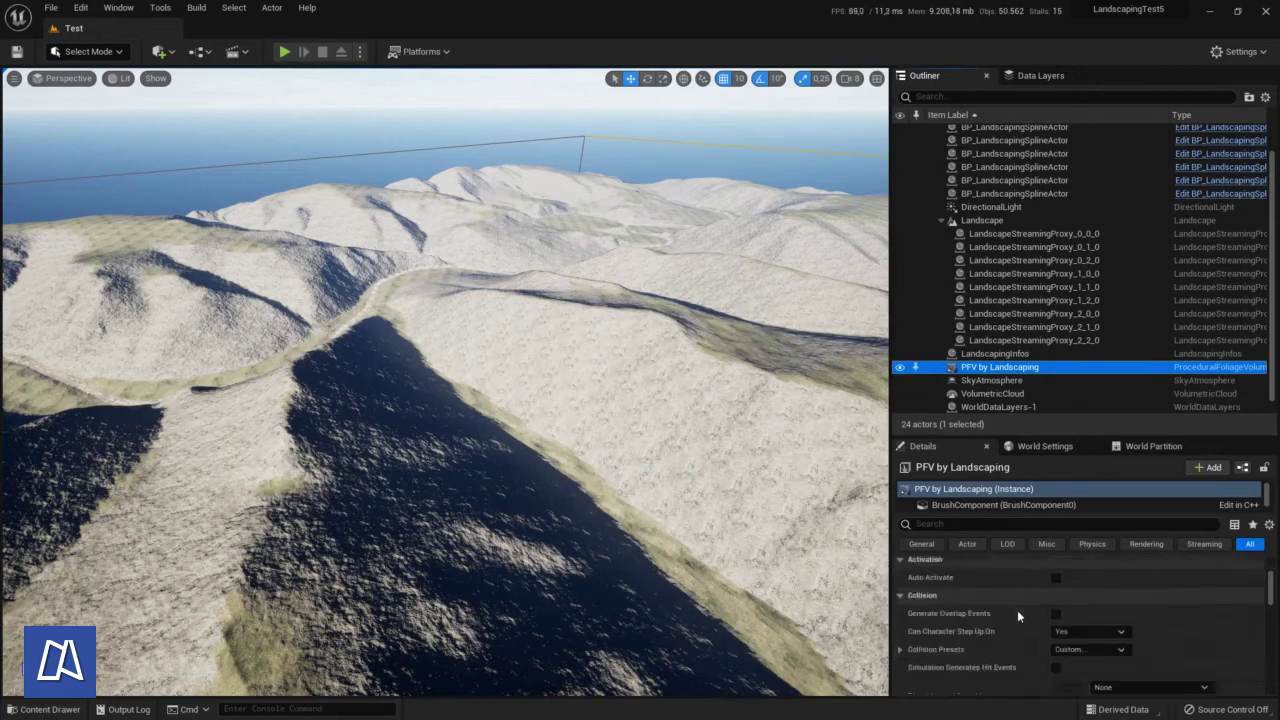
{"action": "scroll", "coordinate": [1016, 608], "scroll_direction": "down", "scroll_amount": 5}
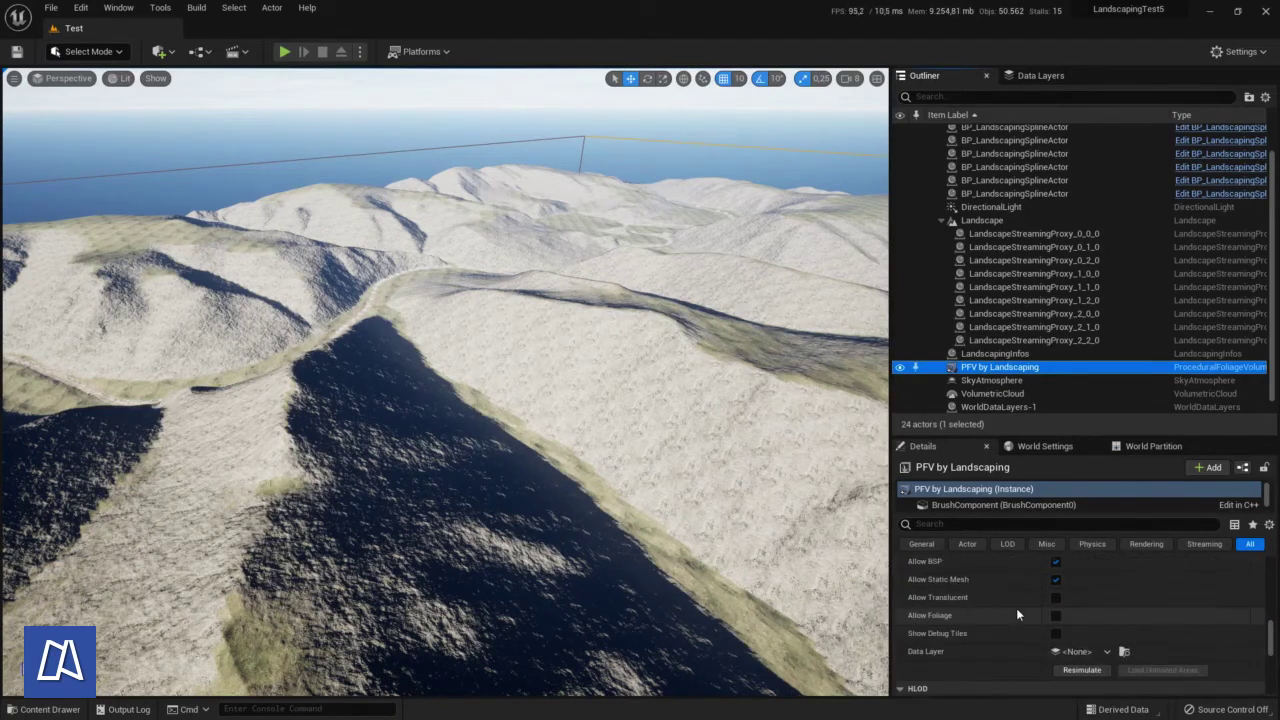
{"action": "left_click", "coordinate": [1083, 649]}
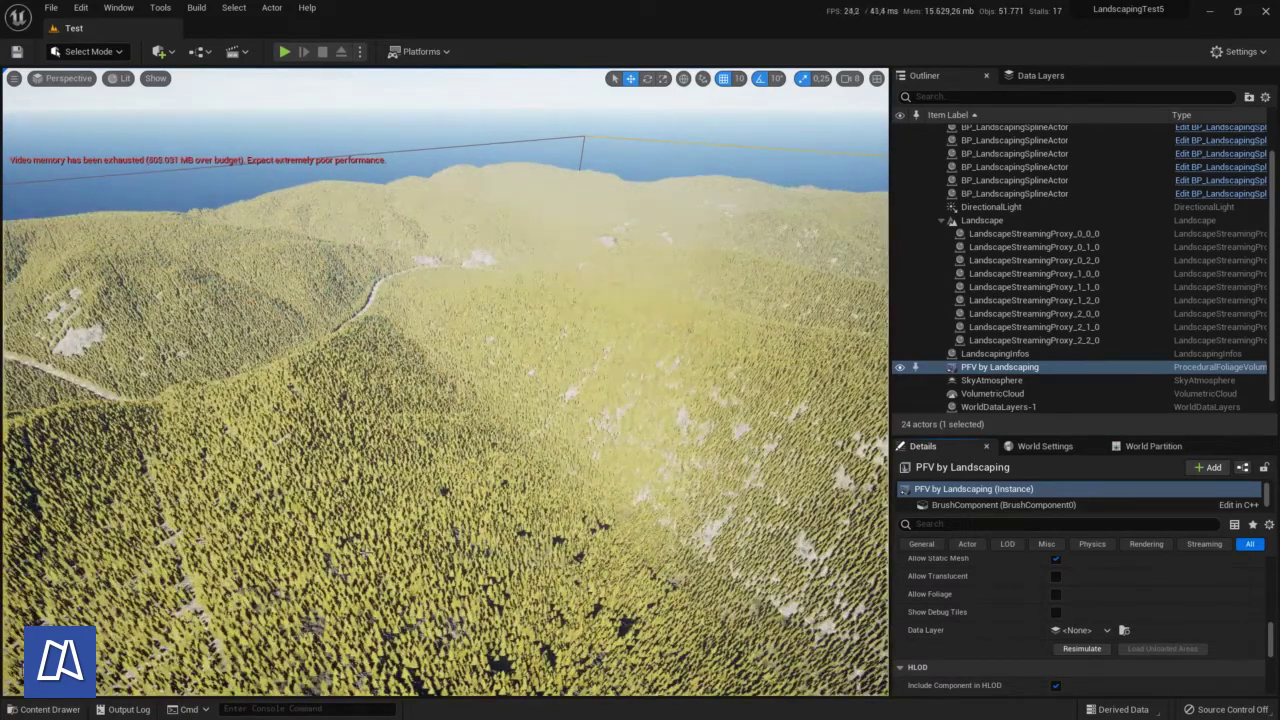
Snap the view to a spawned foliage actor and inspect the trees alongside the road up close
{"action": "right_click", "coordinate": [115, 406]}
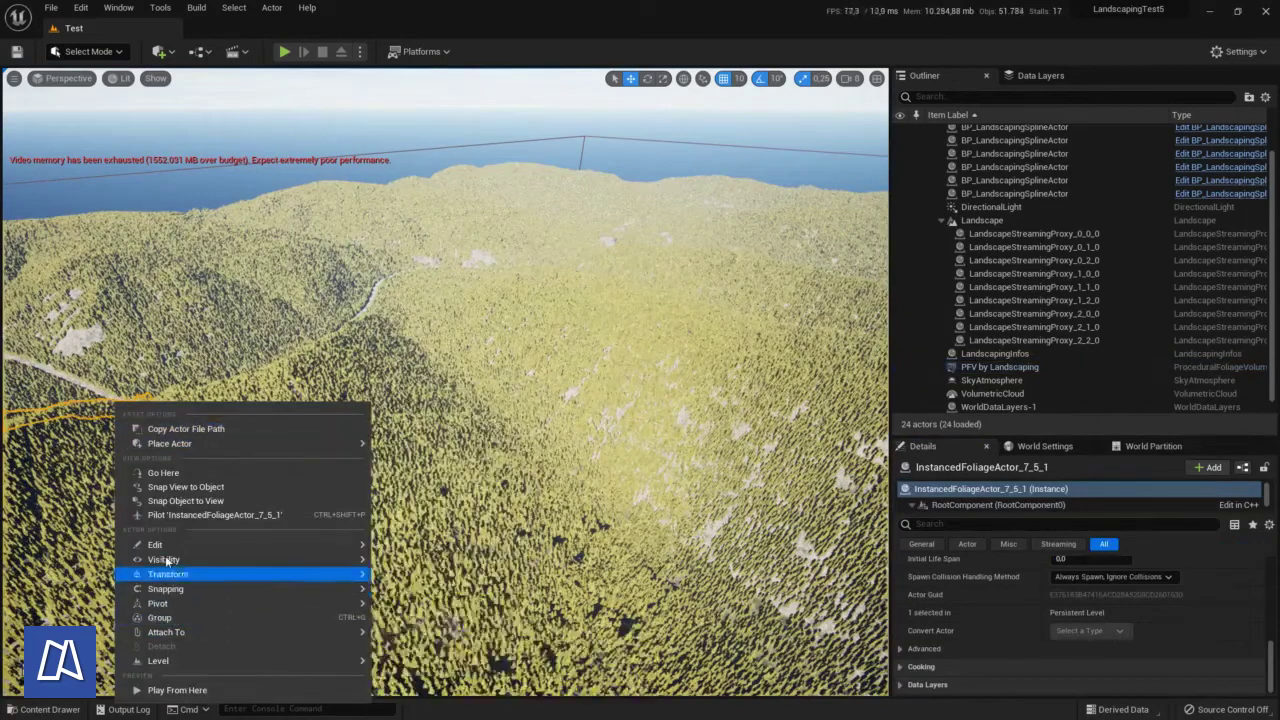
{"action": "left_click", "coordinate": [170, 487]}
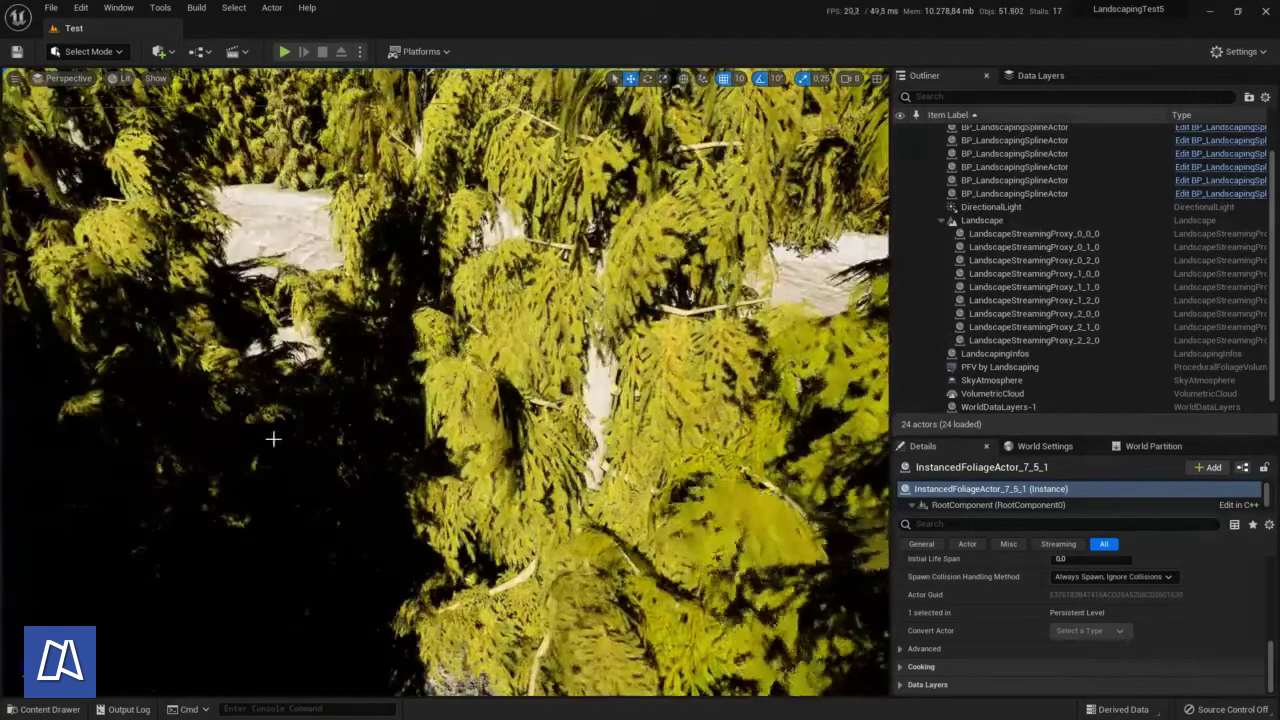
{"action": "scroll", "coordinate": [266, 436], "scroll_direction": "down", "scroll_amount": 5}
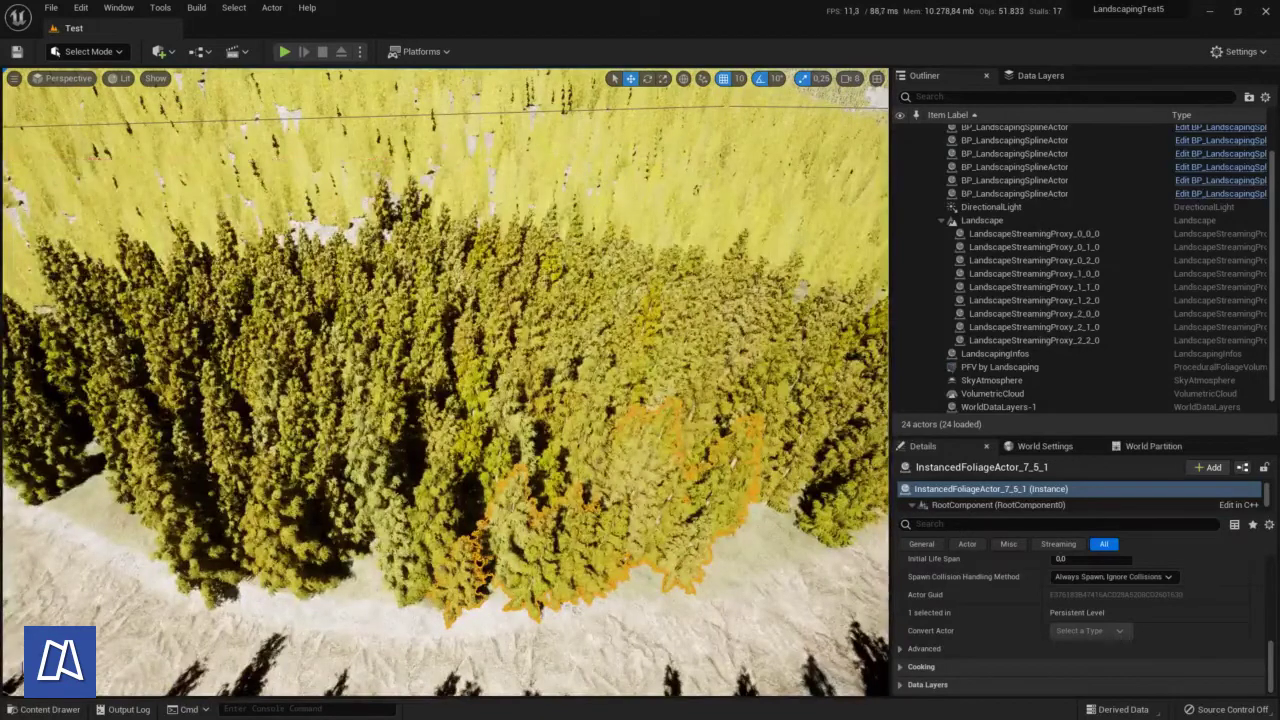
{"action": "right_click_drag", "start_coordinate": [266, 436], "coordinate": [140, 480]}
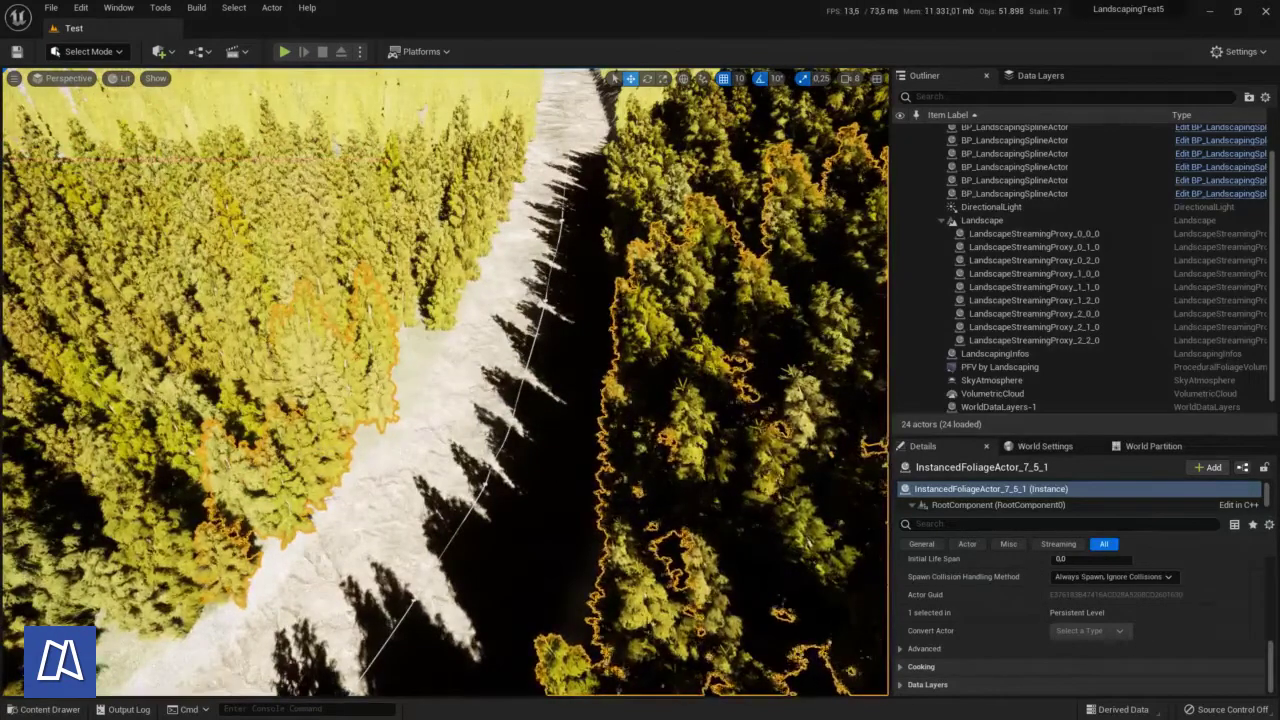
{"action": "right_click_drag", "start_coordinate": [399, 446], "coordinate": [388, 420]}
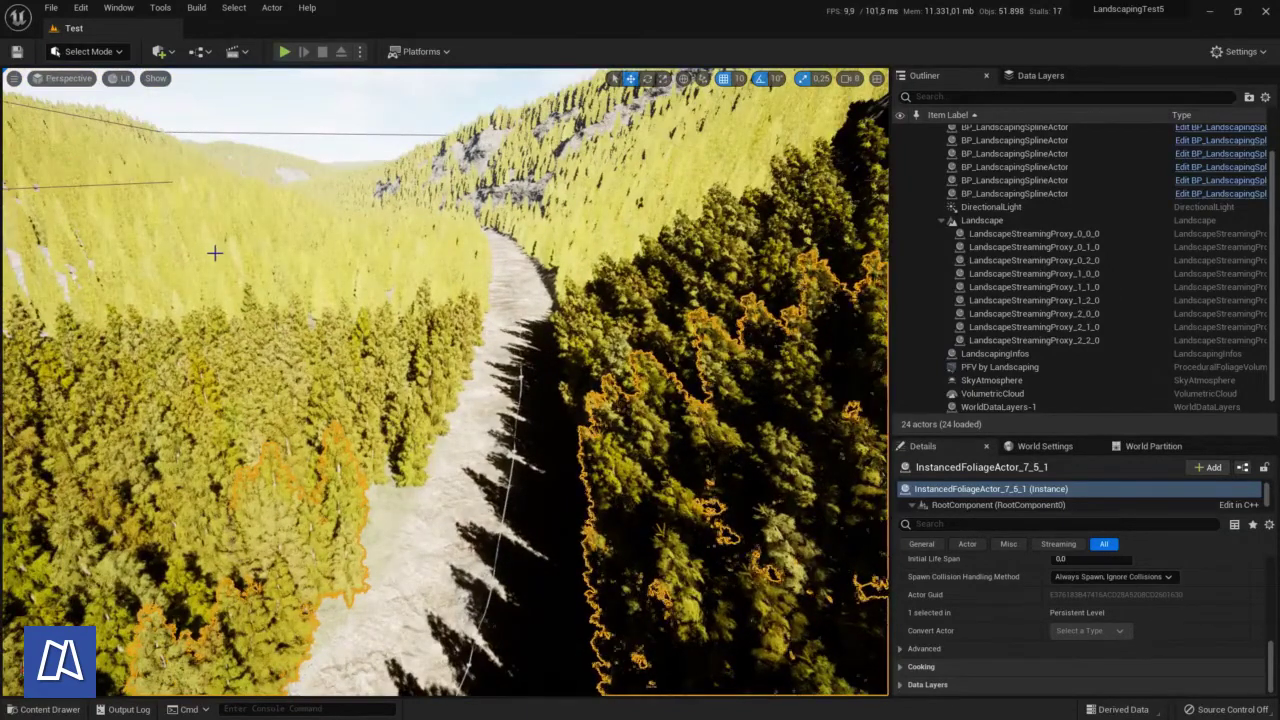
Build the level's texture streaming, check the Map Check messages and close the Message Log
{"action": "left_click", "coordinate": [191, 11]}
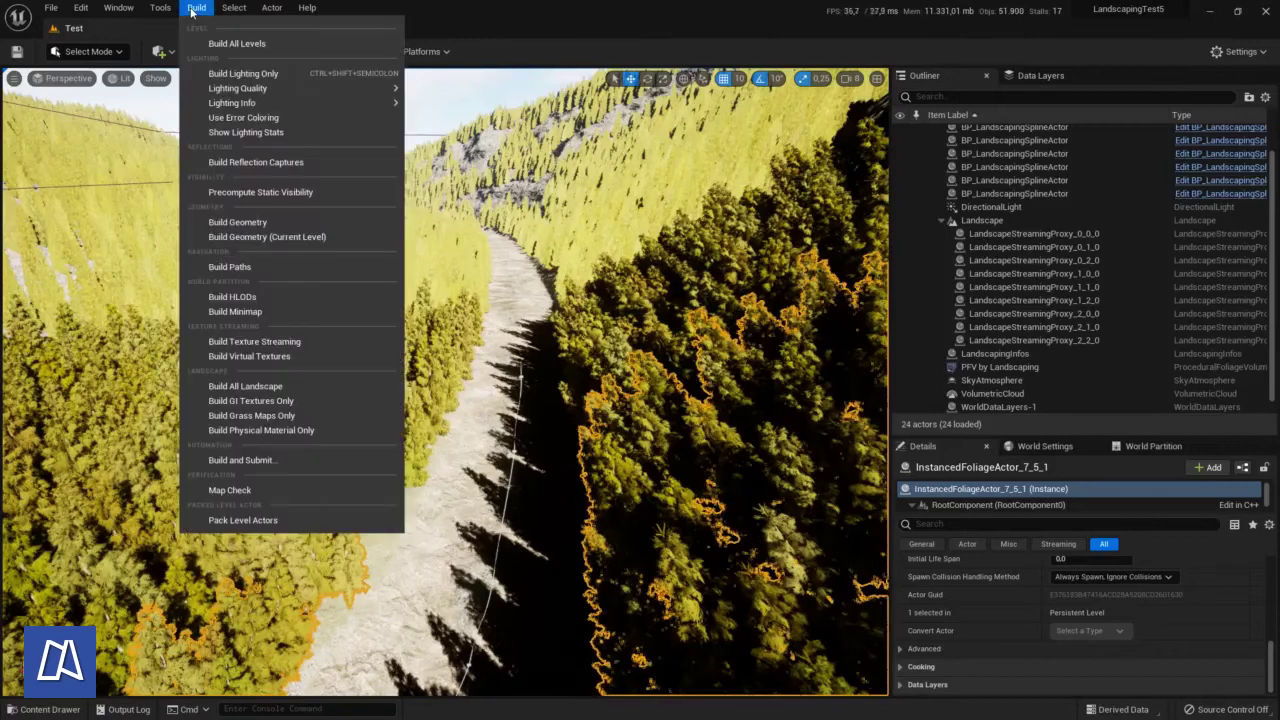
{"action": "left_click", "coordinate": [251, 344]}
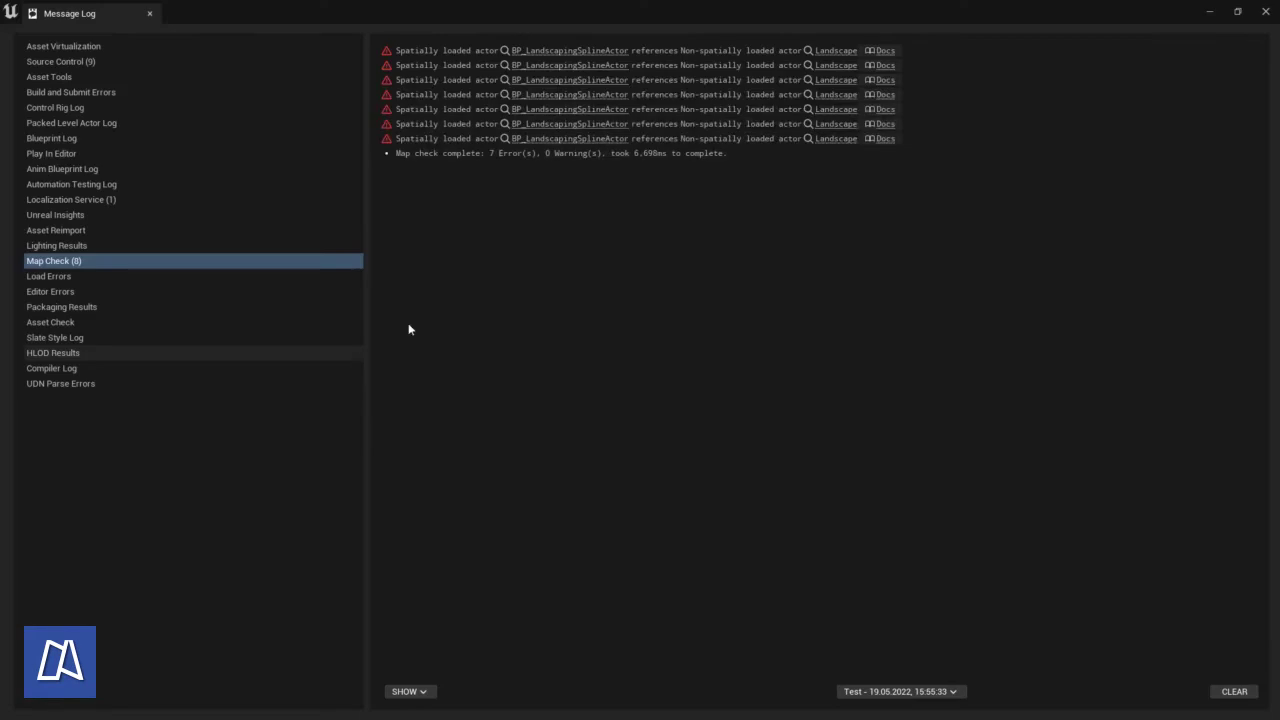
{"action": "left_click", "coordinate": [1265, 12]}
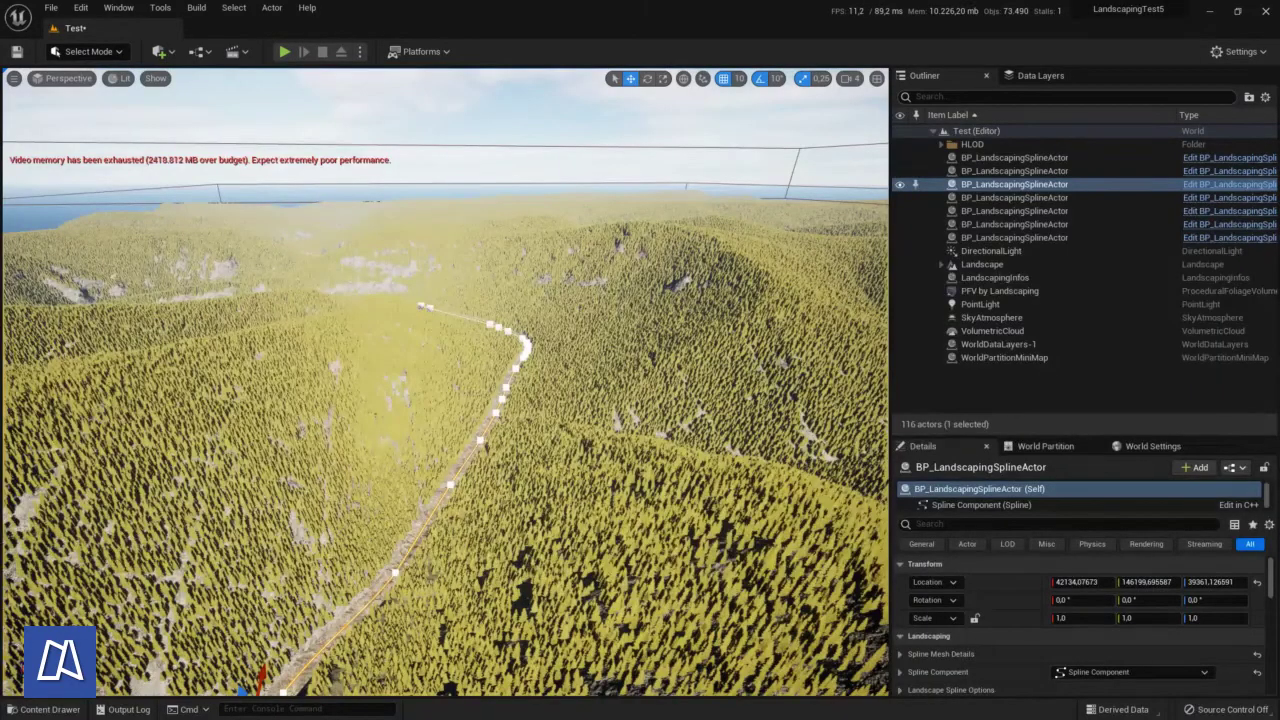
Turn off Is Spatially Loaded for all seven BP_LandscapingSplineActor actors and save the level
{"action": "left_click", "coordinate": [992, 157]}
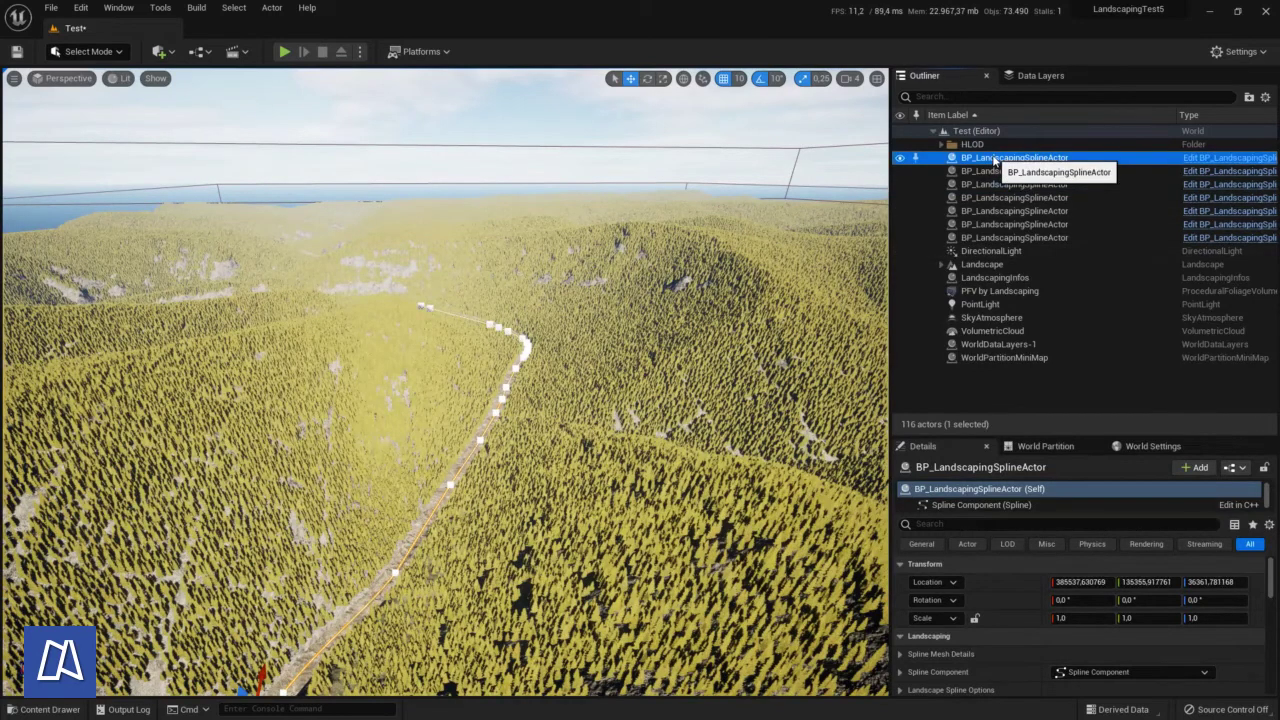
{"action": "left_click", "coordinate": [1013, 238], "text": "shift"}
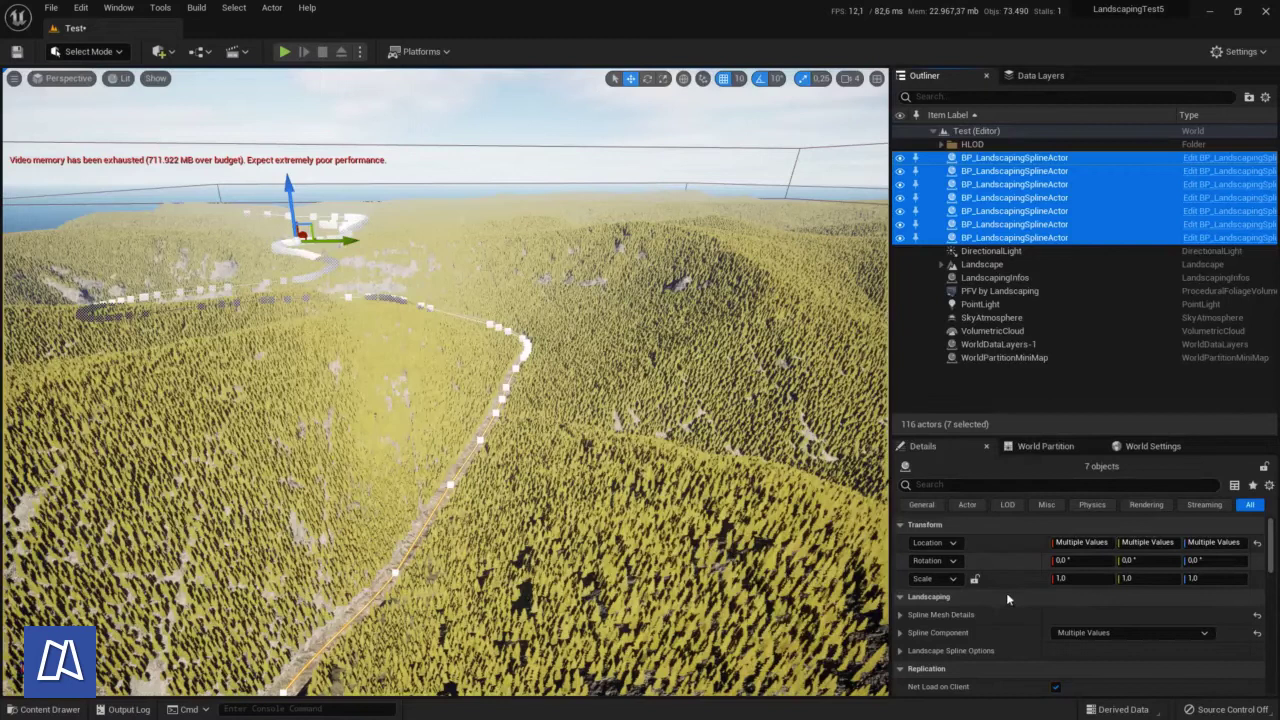
{"action": "left_click", "coordinate": [971, 485]}
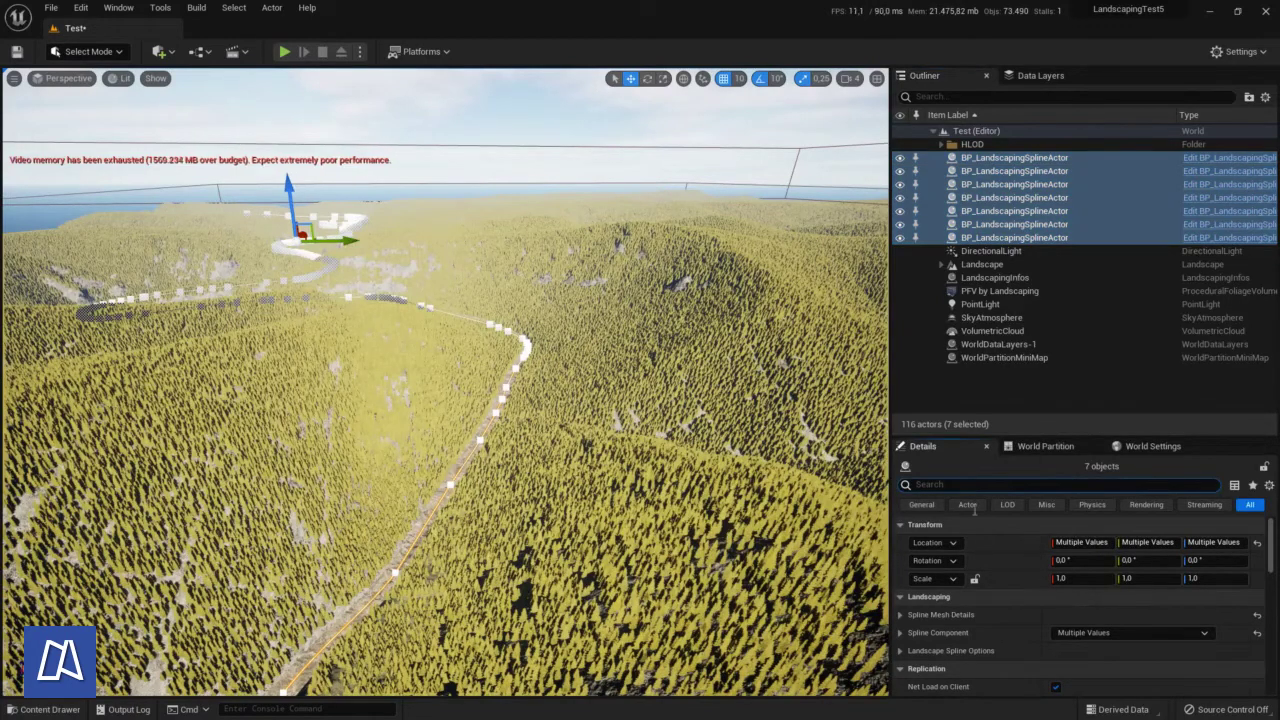
{"action": "type", "text": "world"}
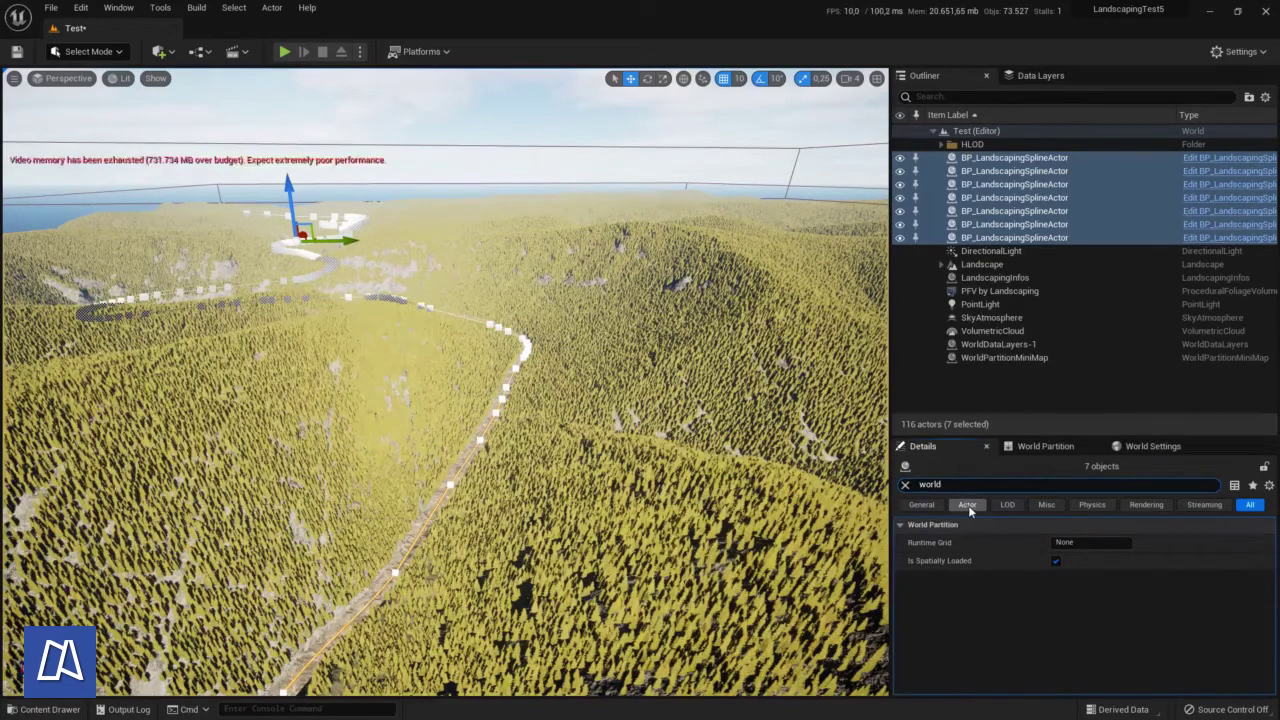
{"action": "left_click", "coordinate": [1056, 561]}
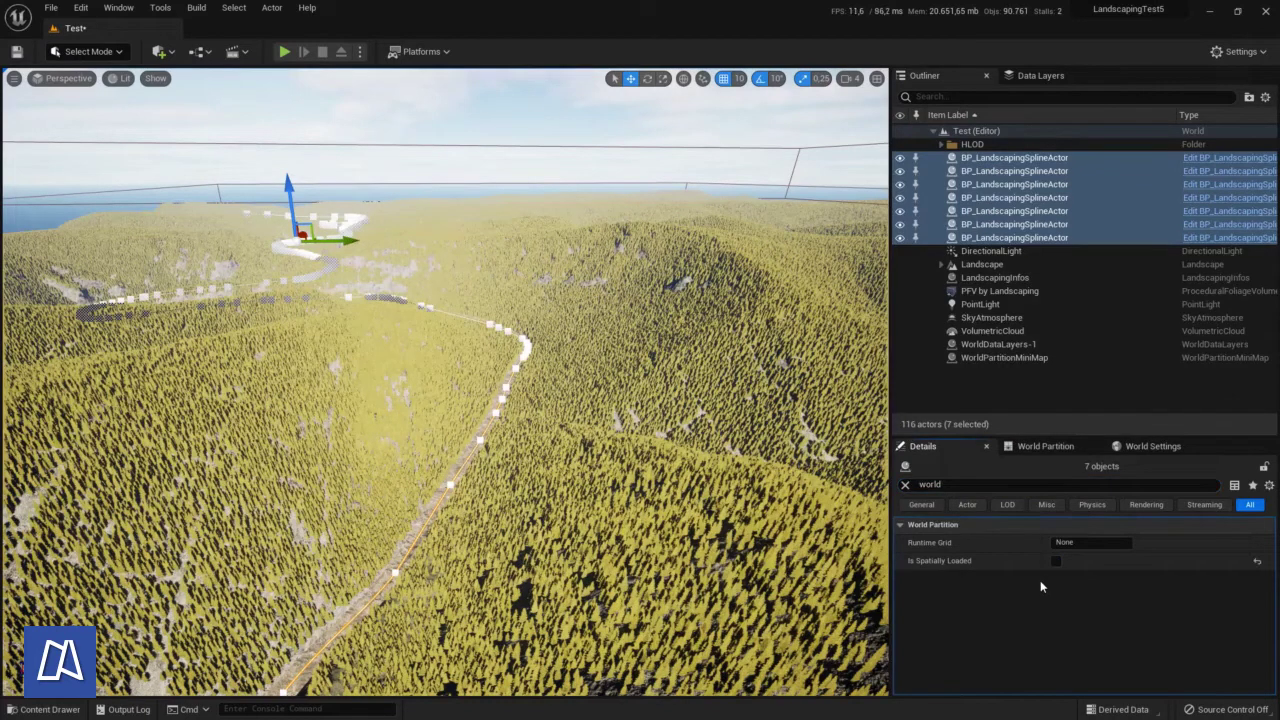
{"action": "left_click", "coordinate": [17, 53]}
Run Build All Landscape for the level
{"action": "left_click", "coordinate": [158, 8]}
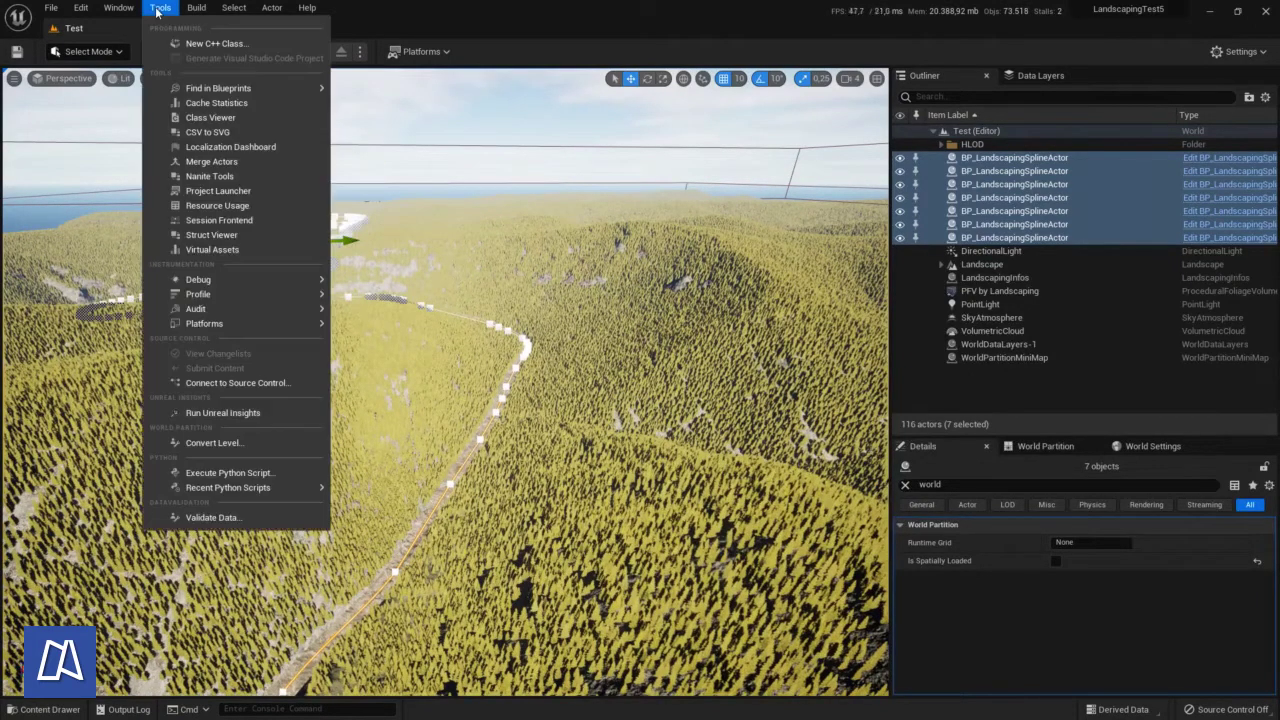
{"action": "mouse_move", "coordinate": [184, 9]}
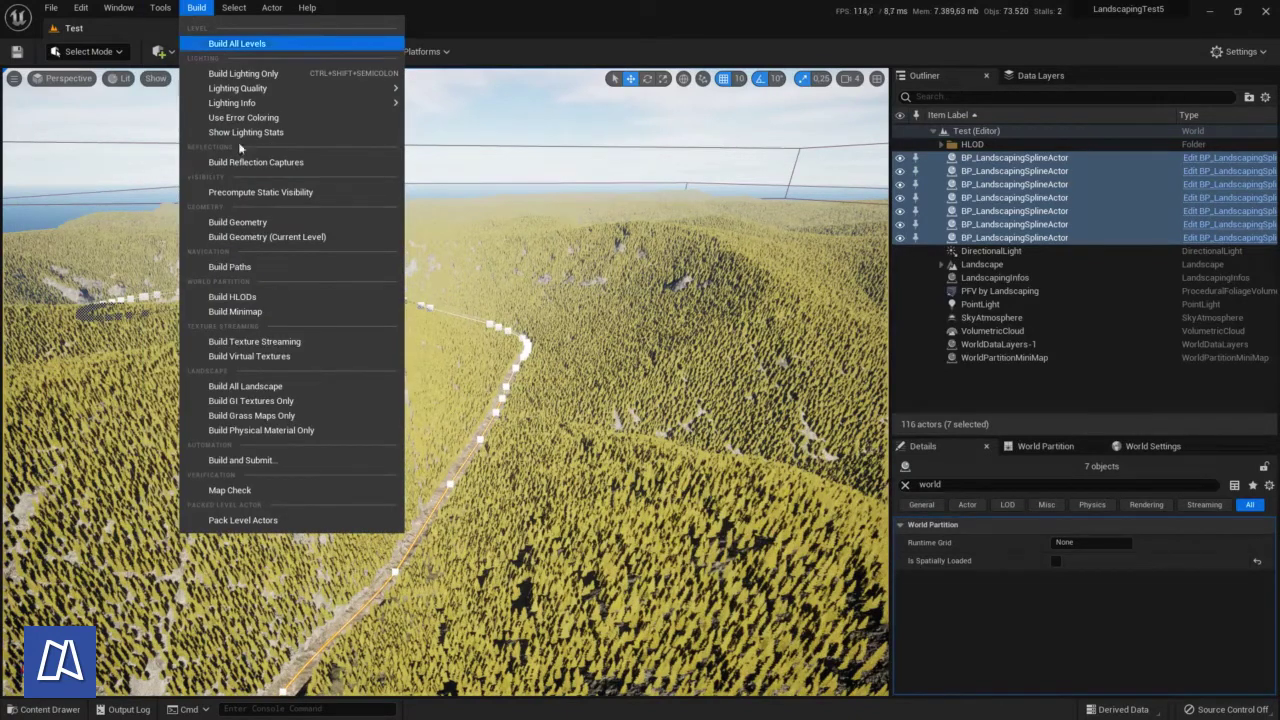
{"action": "left_click", "coordinate": [250, 386]}
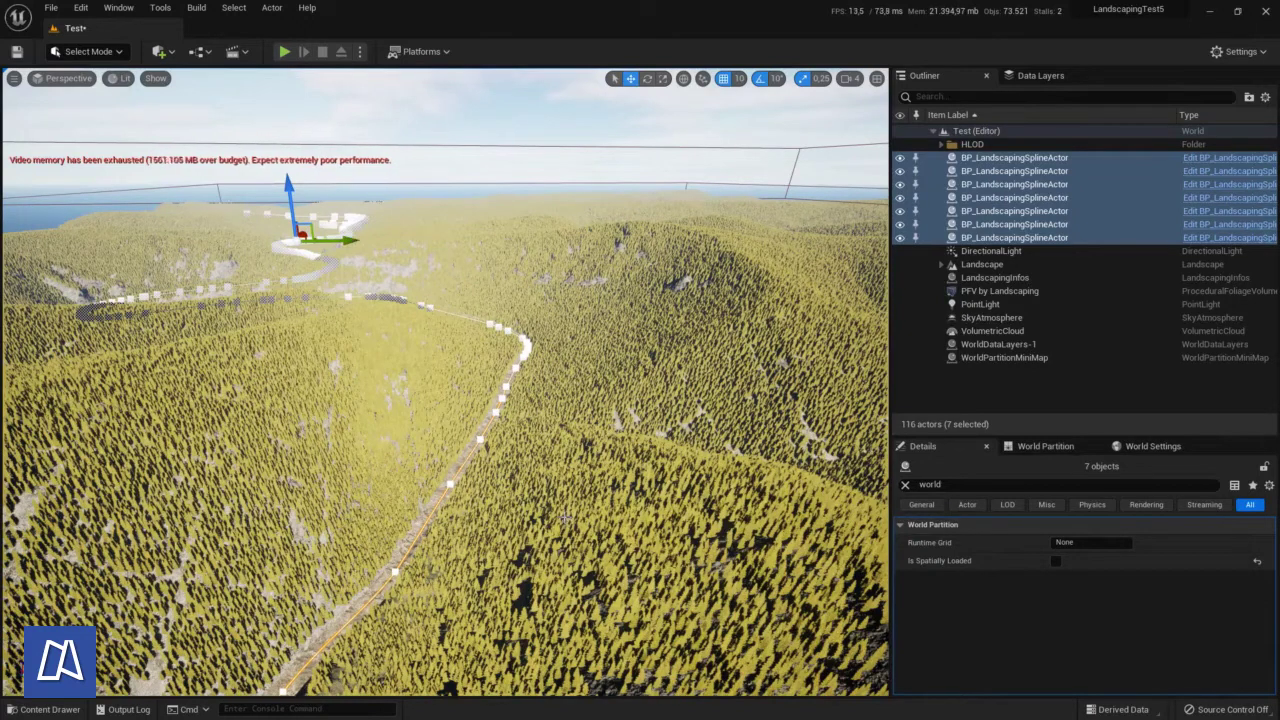
Turn off Allow Static Lighting in the project's Rendering settings and postpone the editor restart
{"action": "left_click", "coordinate": [160, 8]}
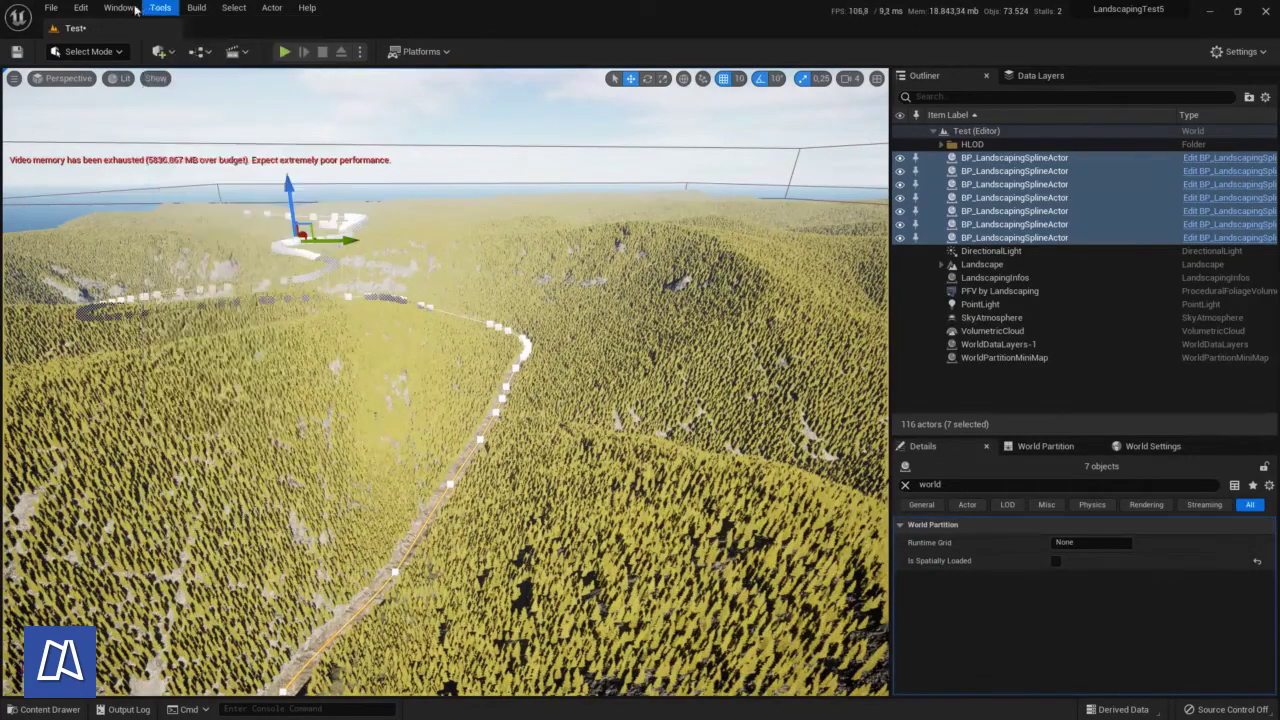
{"action": "left_click", "coordinate": [80, 8]}
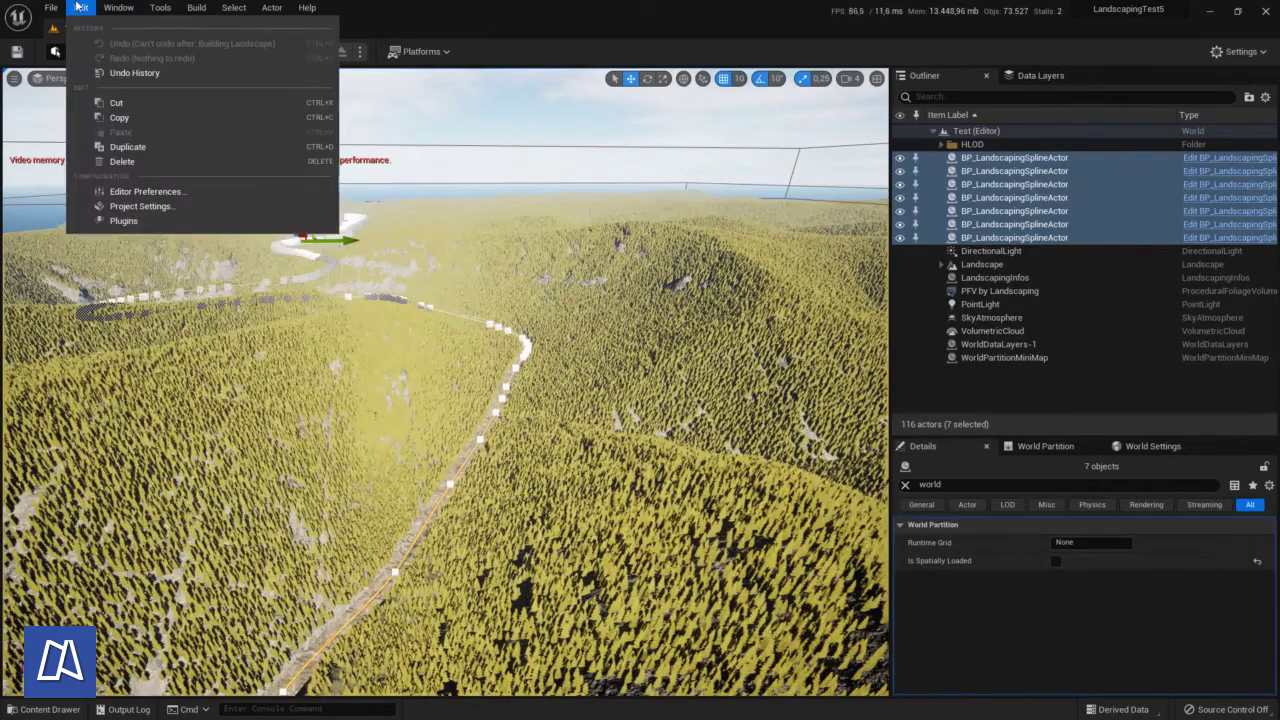
{"action": "left_click", "coordinate": [186, 206]}
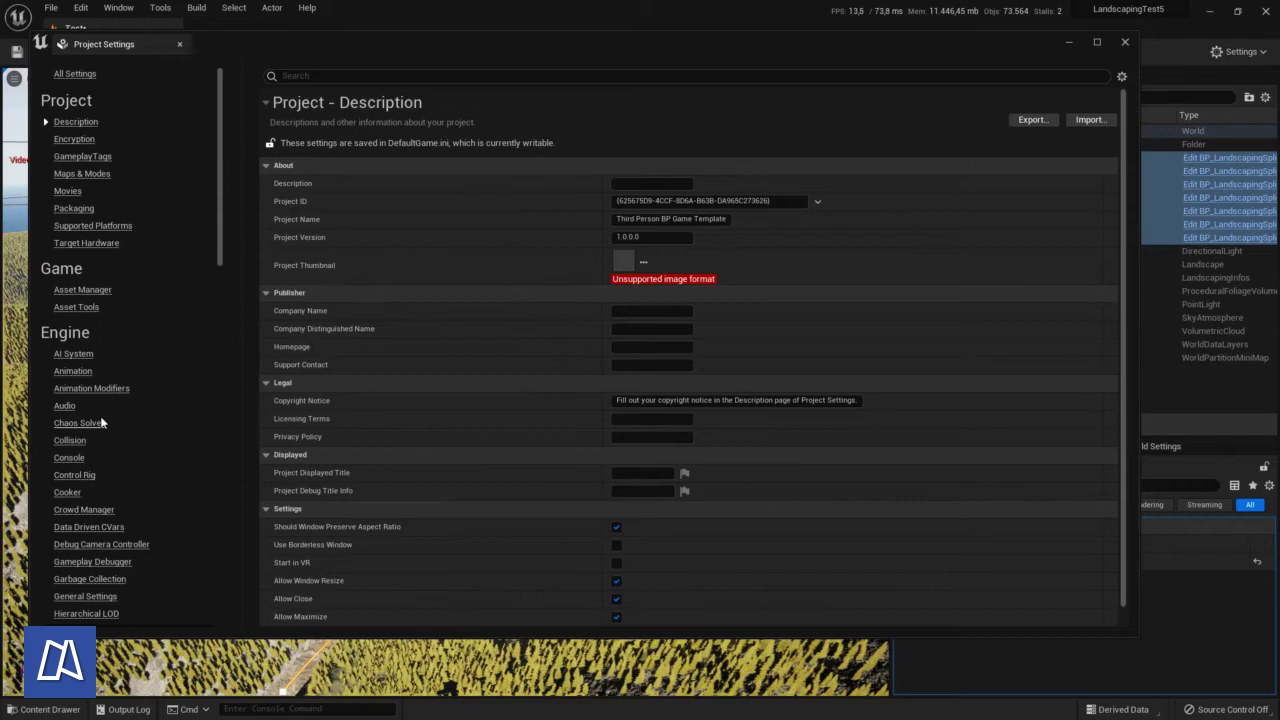
{"action": "scroll", "coordinate": [100, 422], "scroll_direction": "down", "scroll_amount": 5}
{"action": "left_click", "coordinate": [73, 470]}
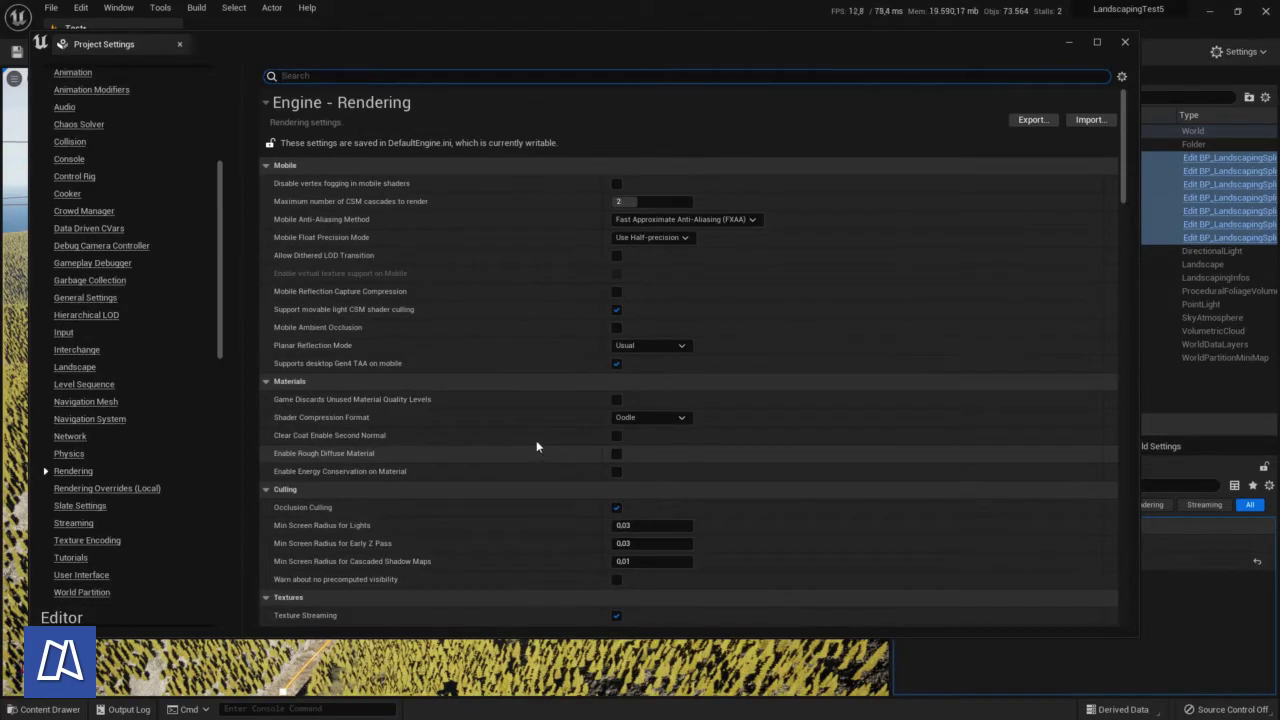
{"action": "scroll", "coordinate": [537, 445], "scroll_direction": "down", "scroll_amount": 8}
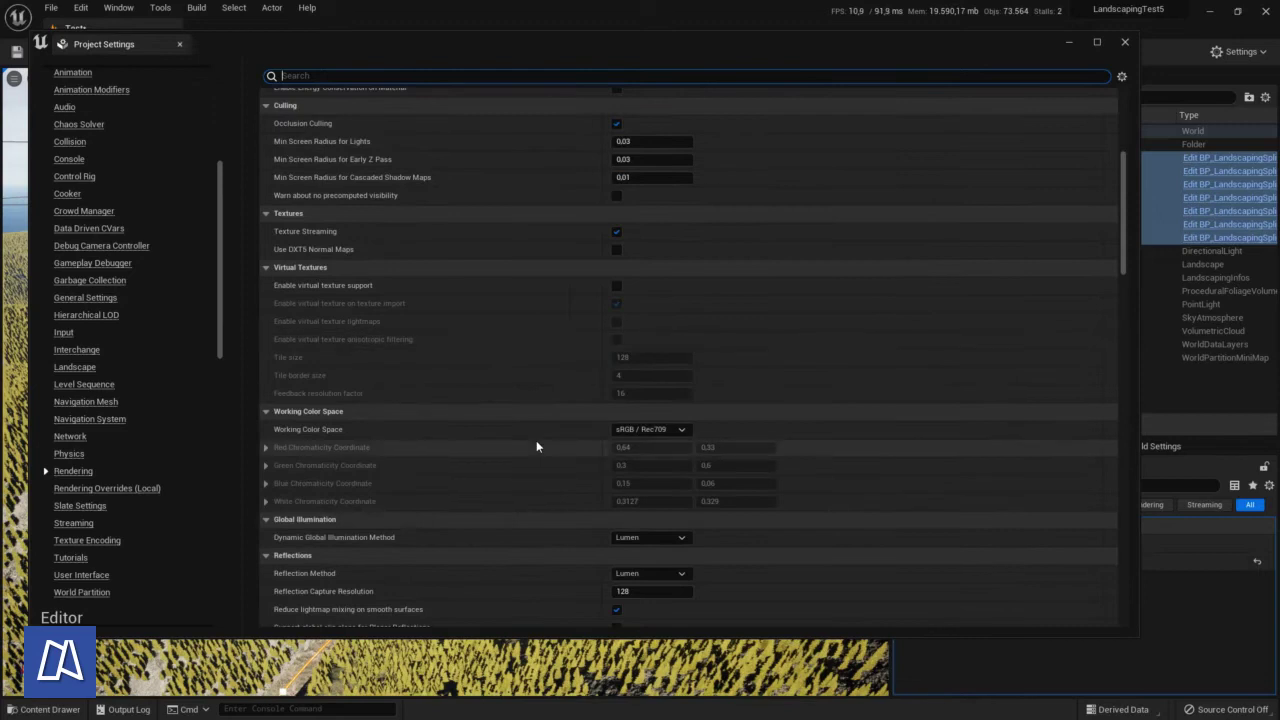
{"action": "scroll", "coordinate": [536, 445], "scroll_direction": "down", "scroll_amount": 2}
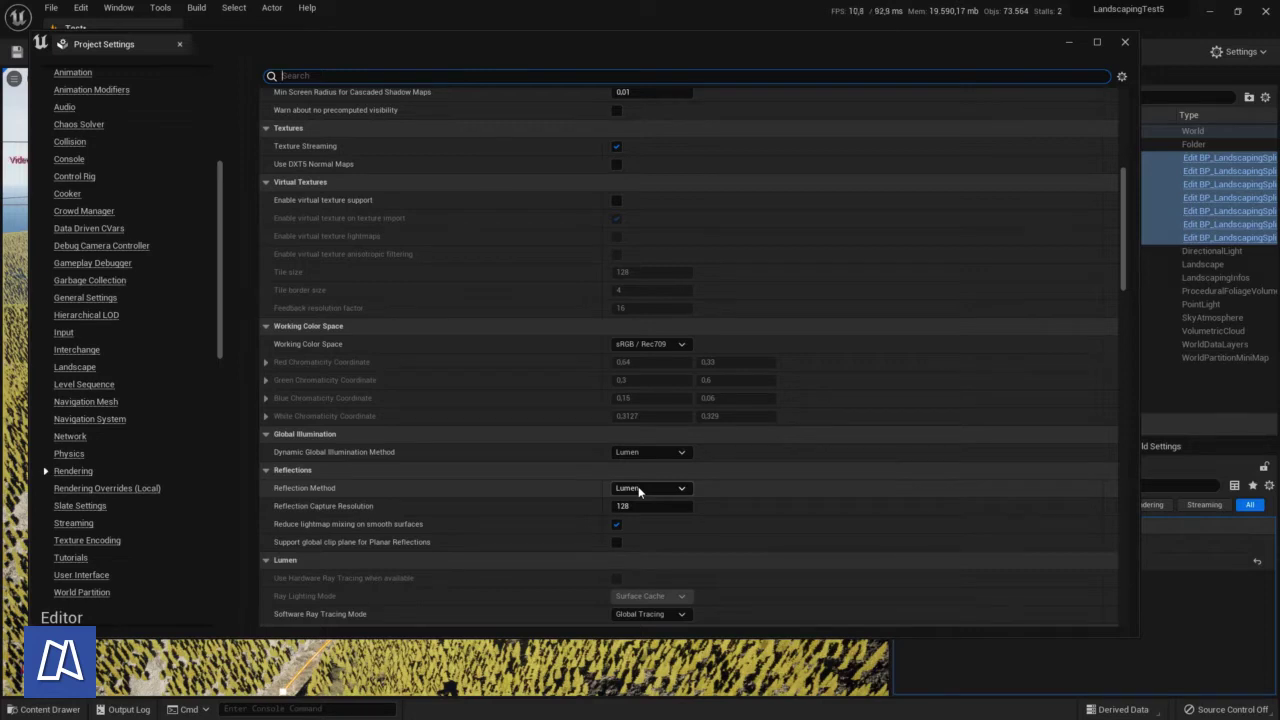
{"action": "scroll", "coordinate": [573, 478], "scroll_direction": "down", "scroll_amount": 4}
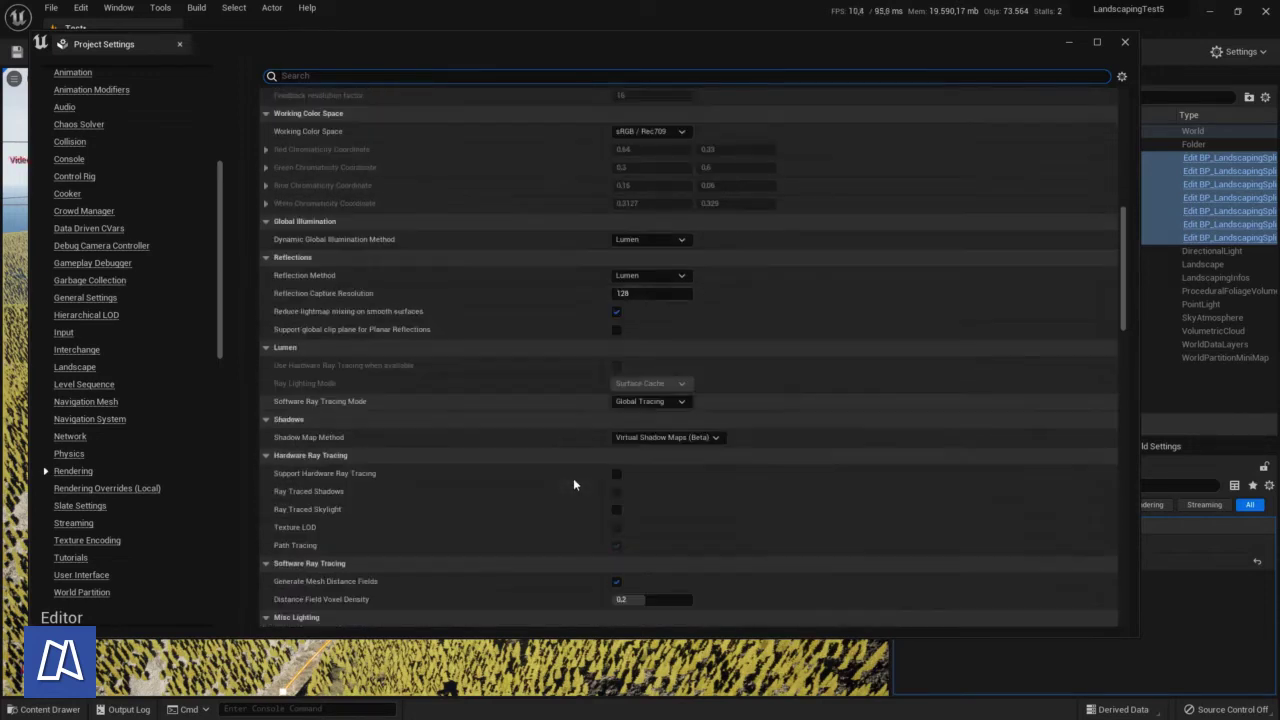
{"action": "scroll", "coordinate": [573, 480], "scroll_direction": "down", "scroll_amount": 1}
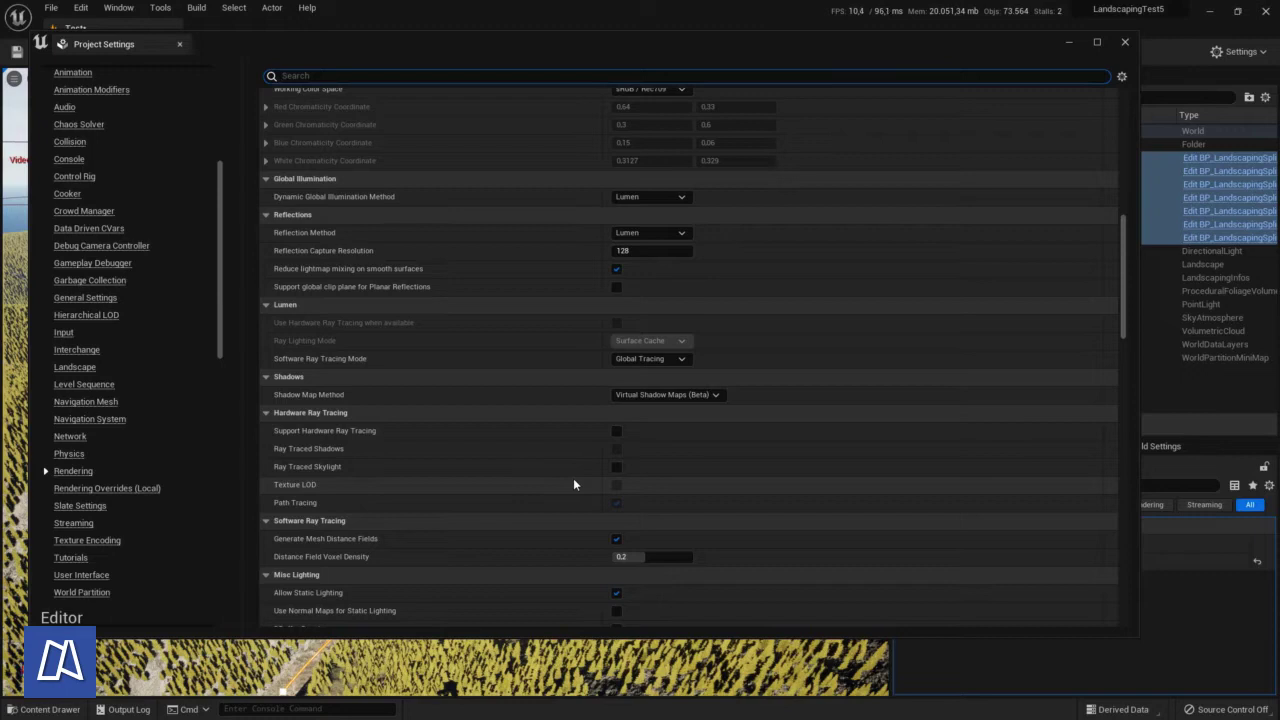
{"action": "scroll", "coordinate": [573, 480], "scroll_direction": "down", "scroll_amount": 1}
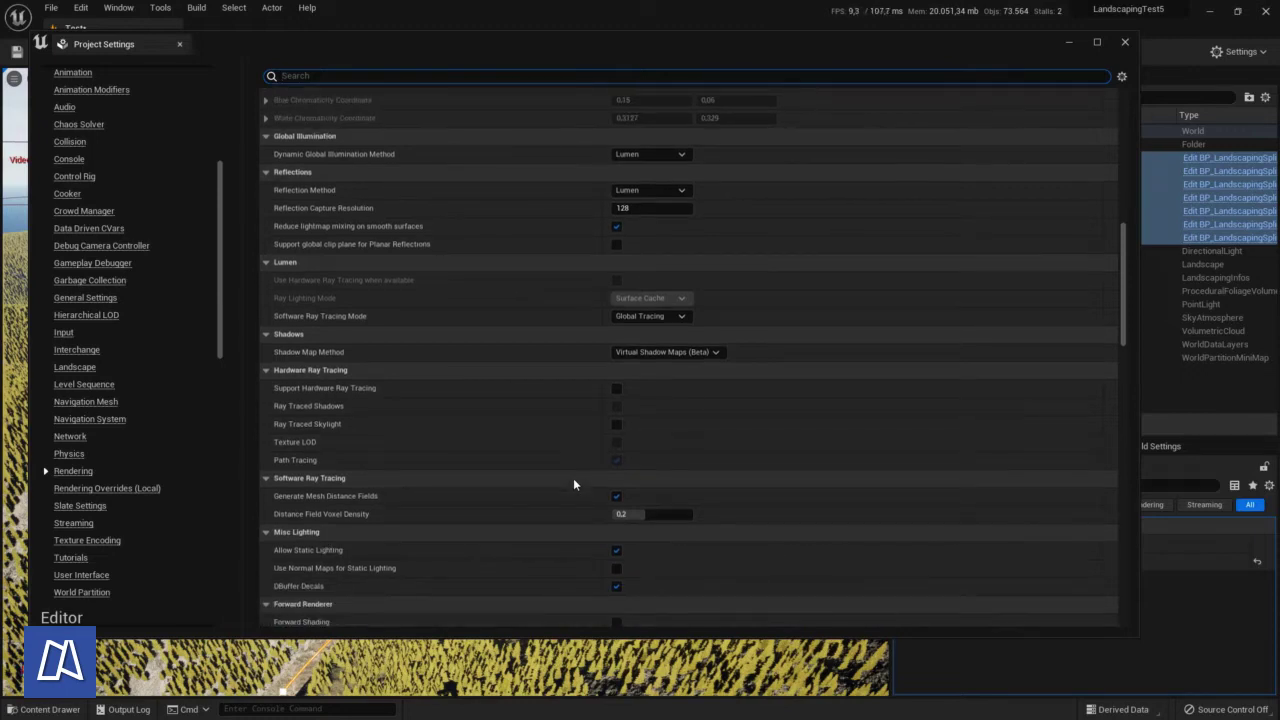
{"action": "left_click", "coordinate": [617, 551]}
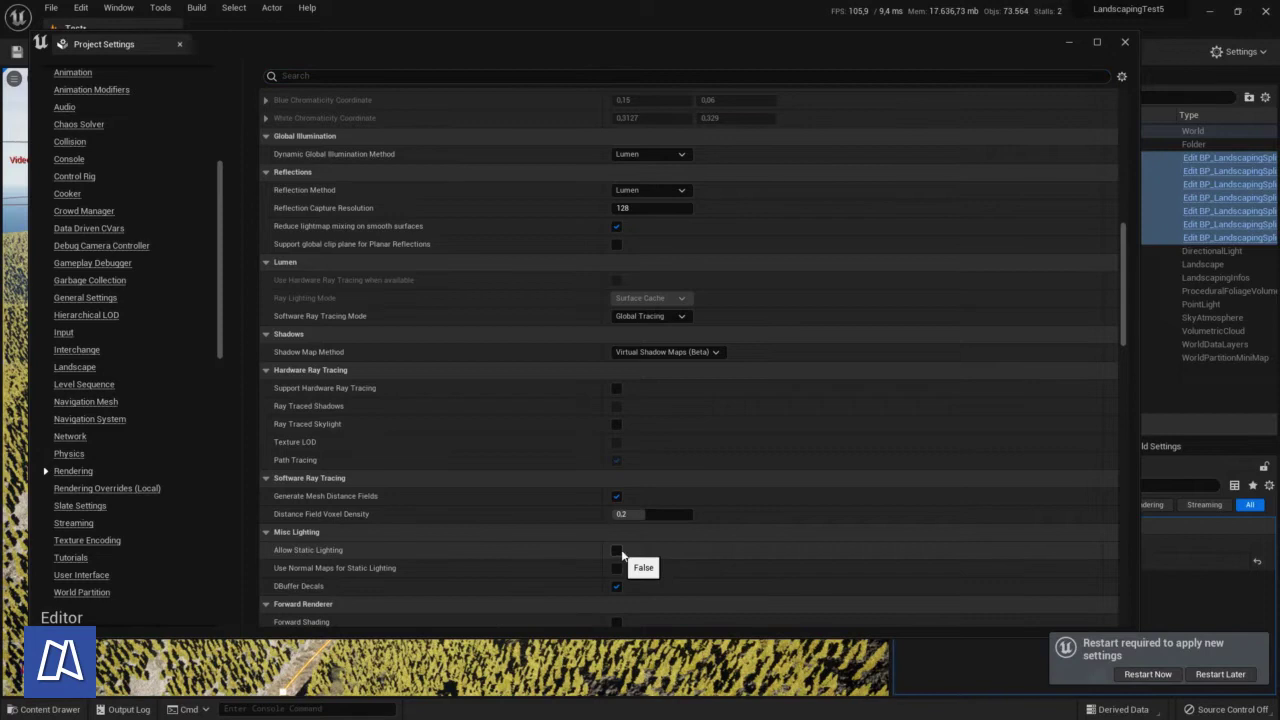
{"action": "left_click", "coordinate": [1219, 676]}
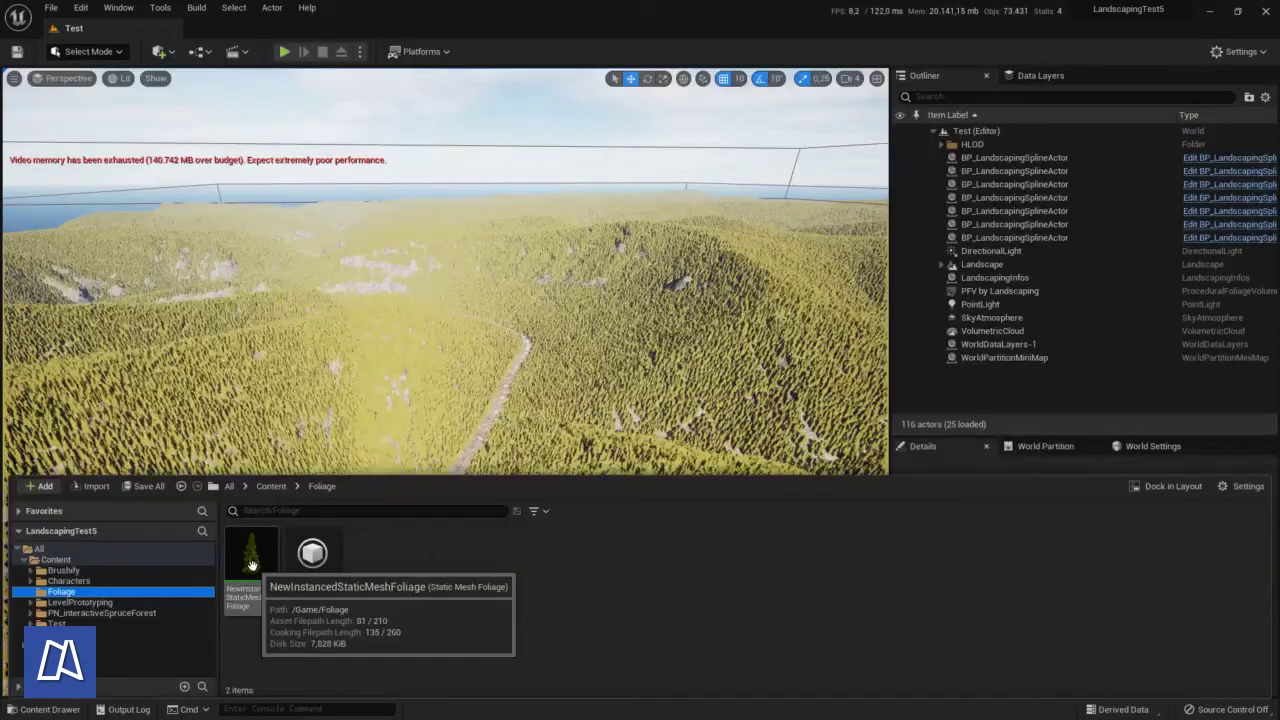
Enable Nanite support on the foliage type's spruce_full_01 mesh, apply the change, and save and close the mesh
{"action": "double_click", "coordinate": [253, 566]}
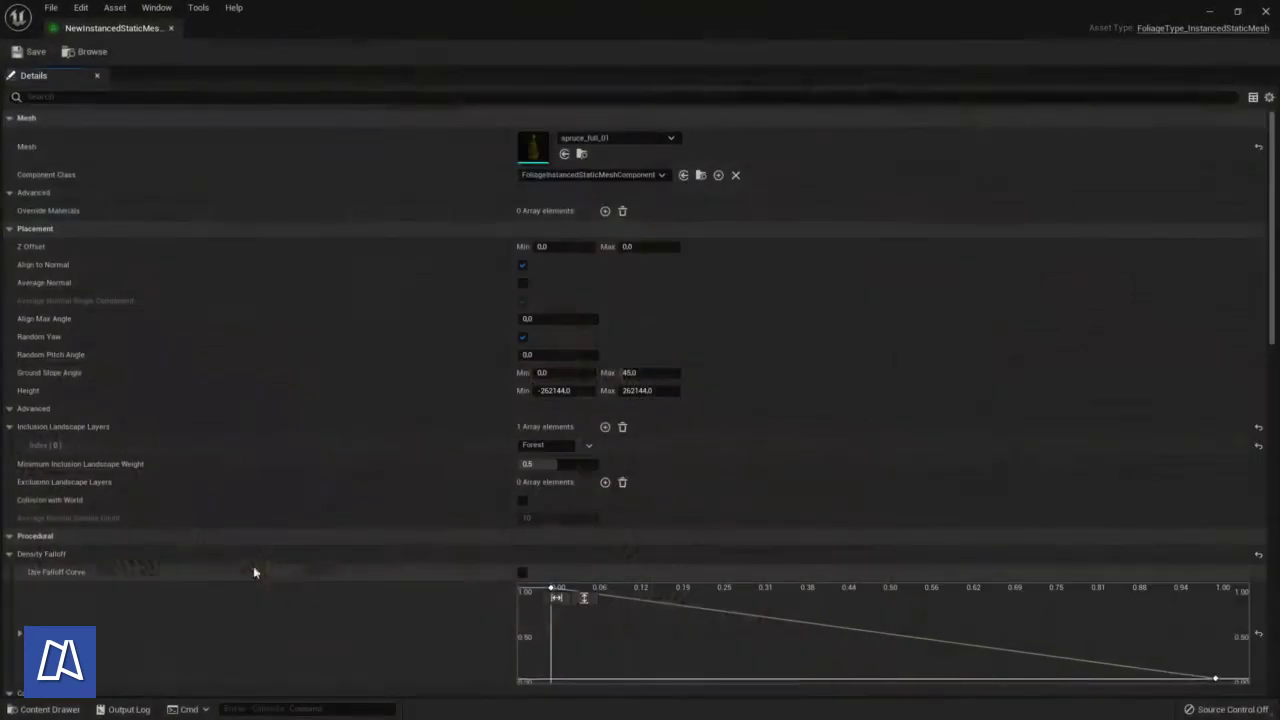
{"action": "double_click", "coordinate": [533, 150]}
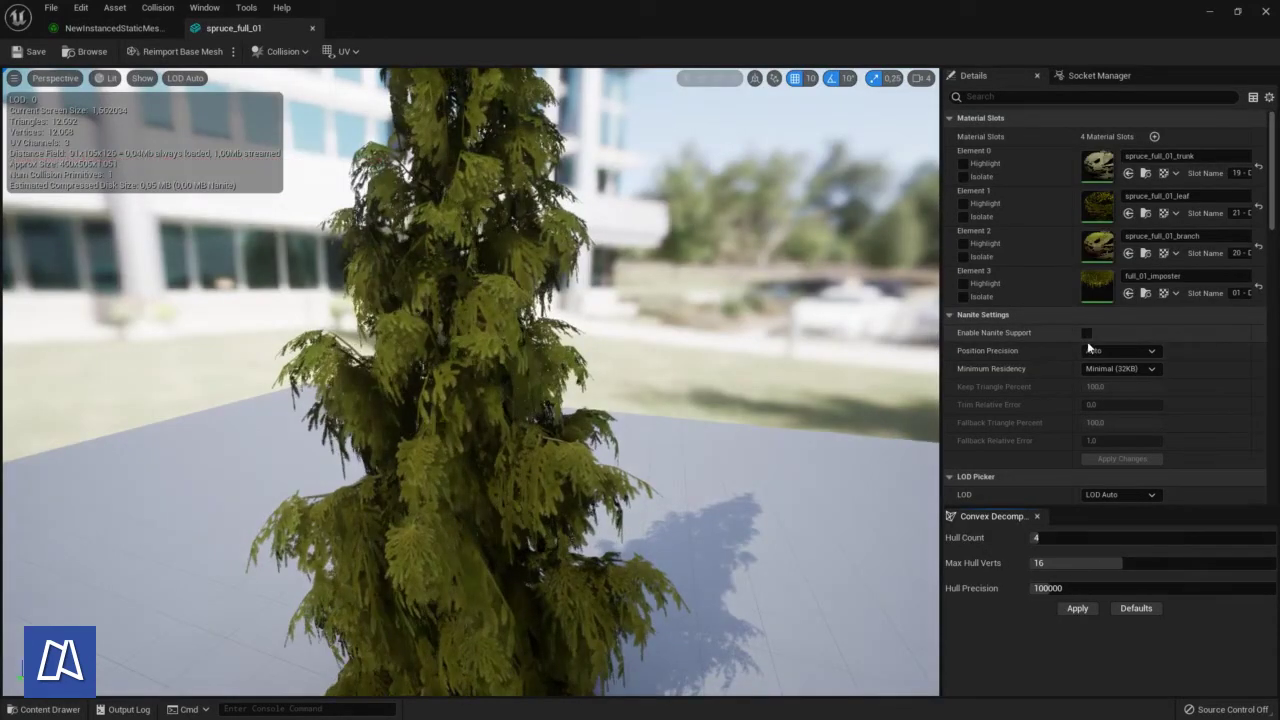
{"action": "left_click", "coordinate": [1087, 332]}
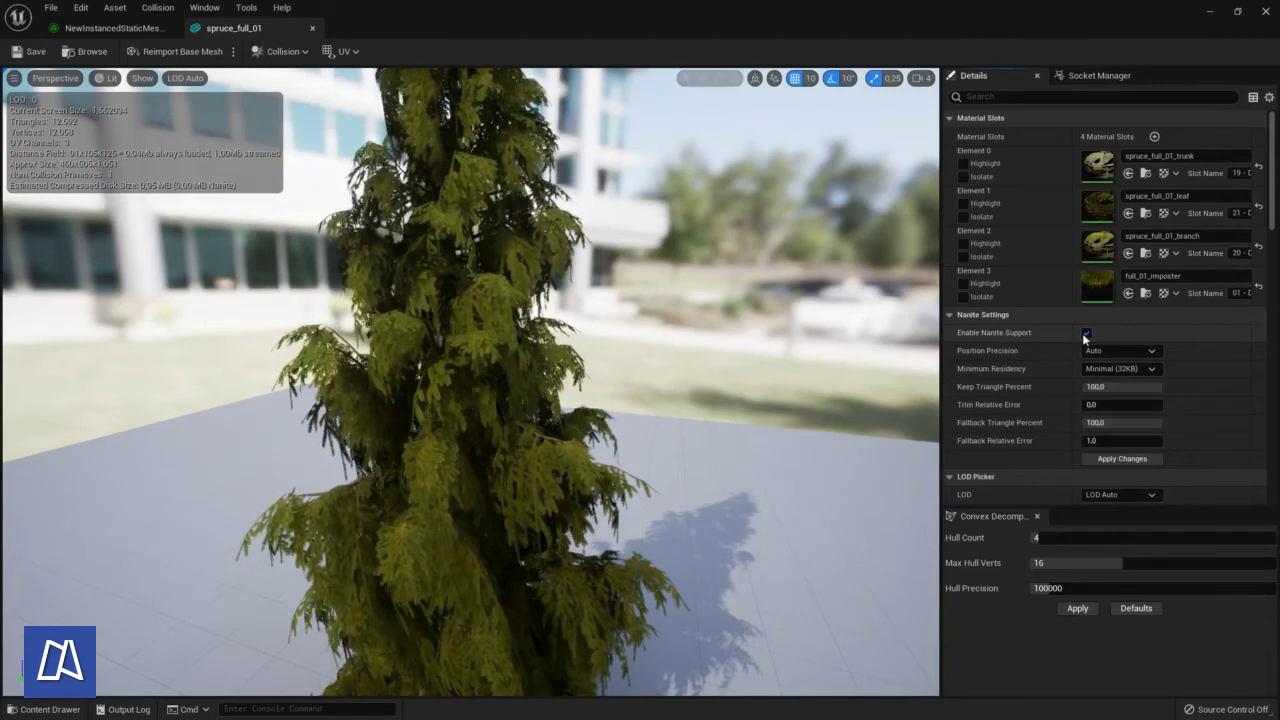
{"action": "left_click", "coordinate": [1122, 459]}
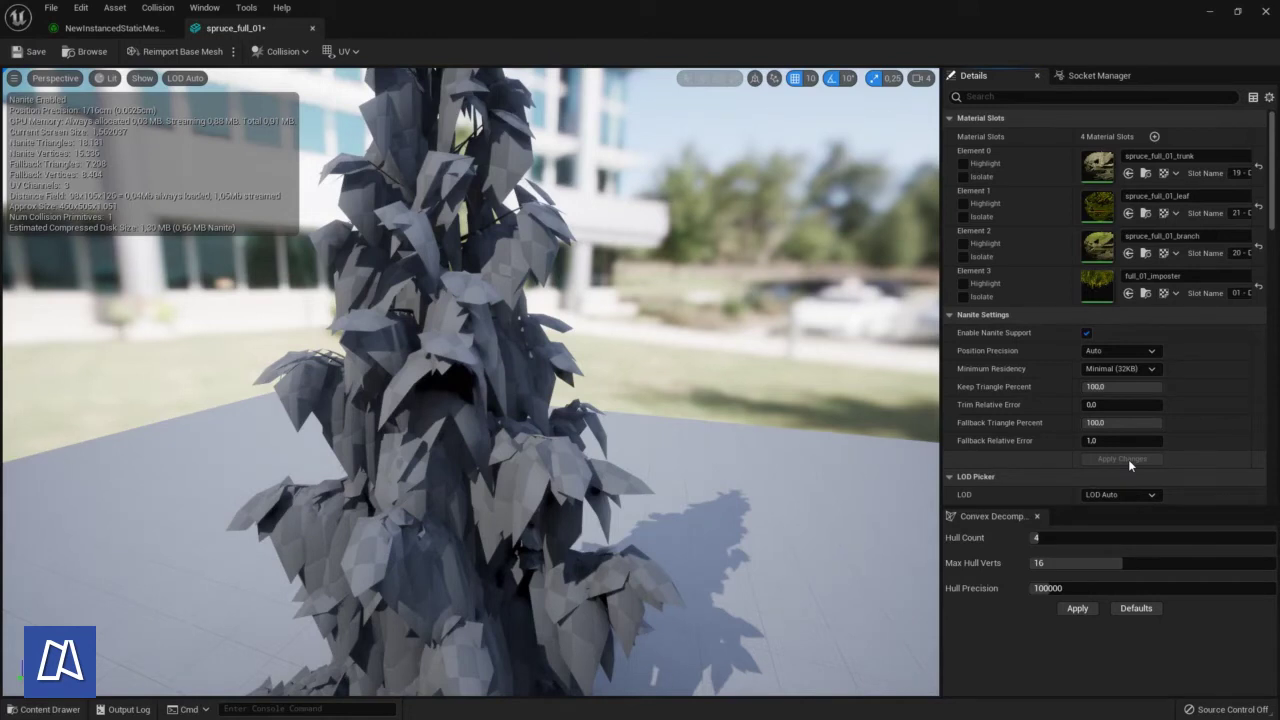
{"action": "left_click", "coordinate": [27, 55]}
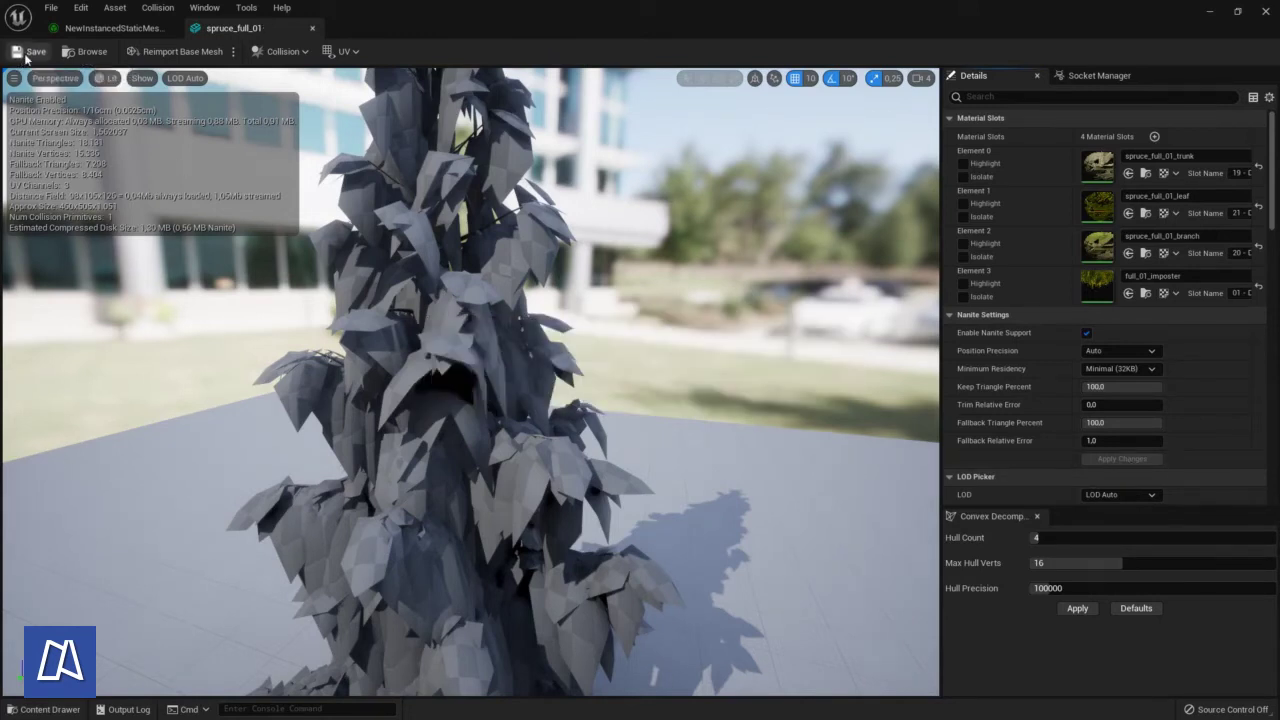
{"action": "left_click", "coordinate": [312, 28]}
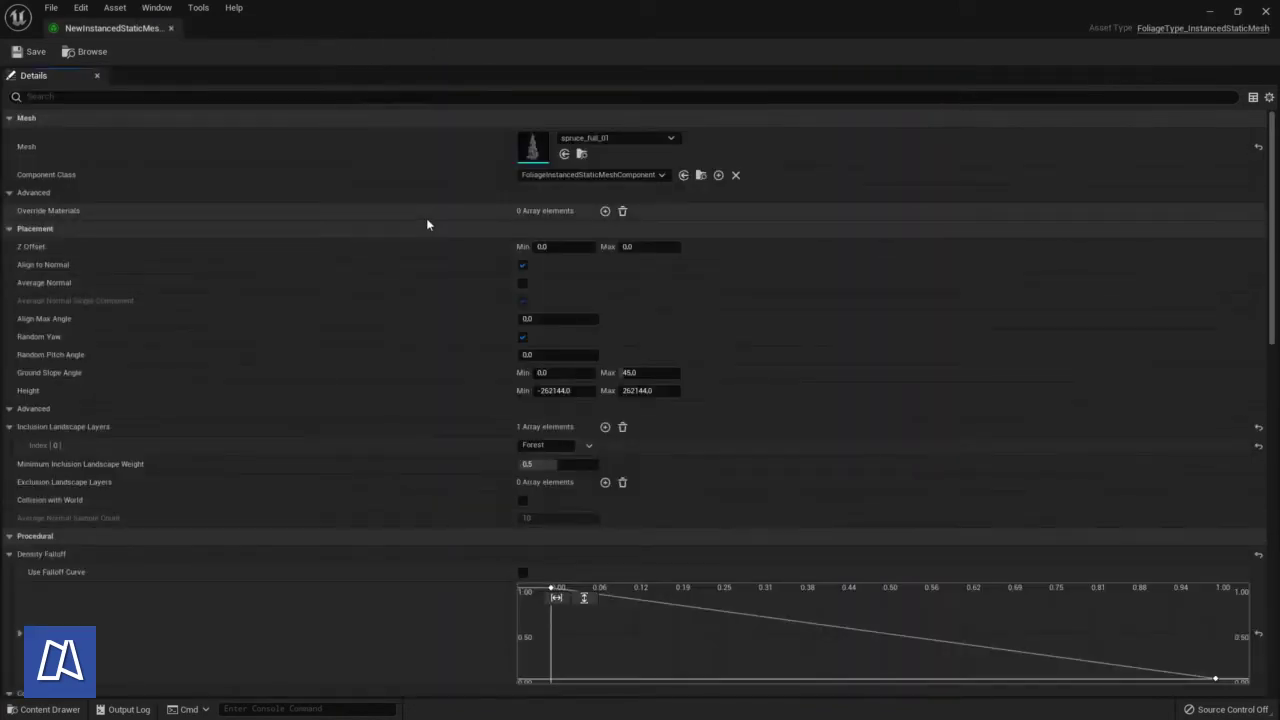
Turn off Align to Normal for the spruce foliage type and enable Can Grow in Shade and Spawns in Shade
{"action": "left_click", "coordinate": [523, 265]}
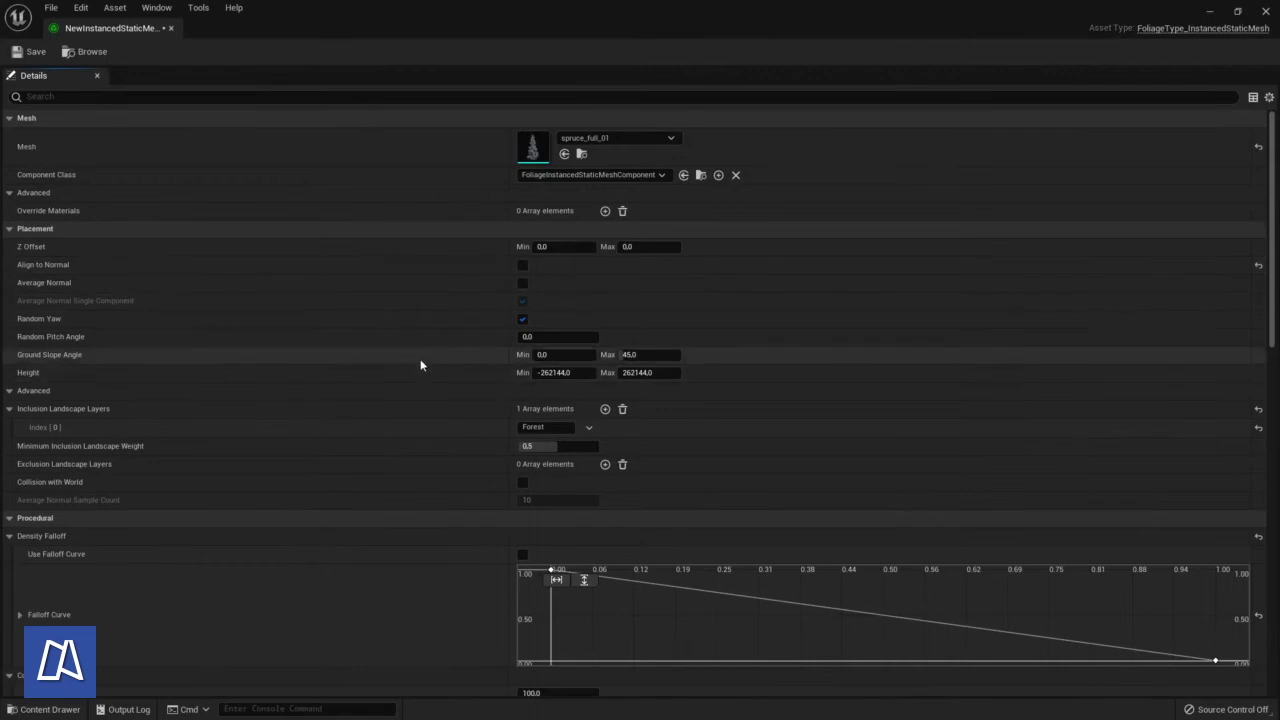
{"action": "scroll", "coordinate": [420, 365], "scroll_direction": "down", "scroll_amount": 3}
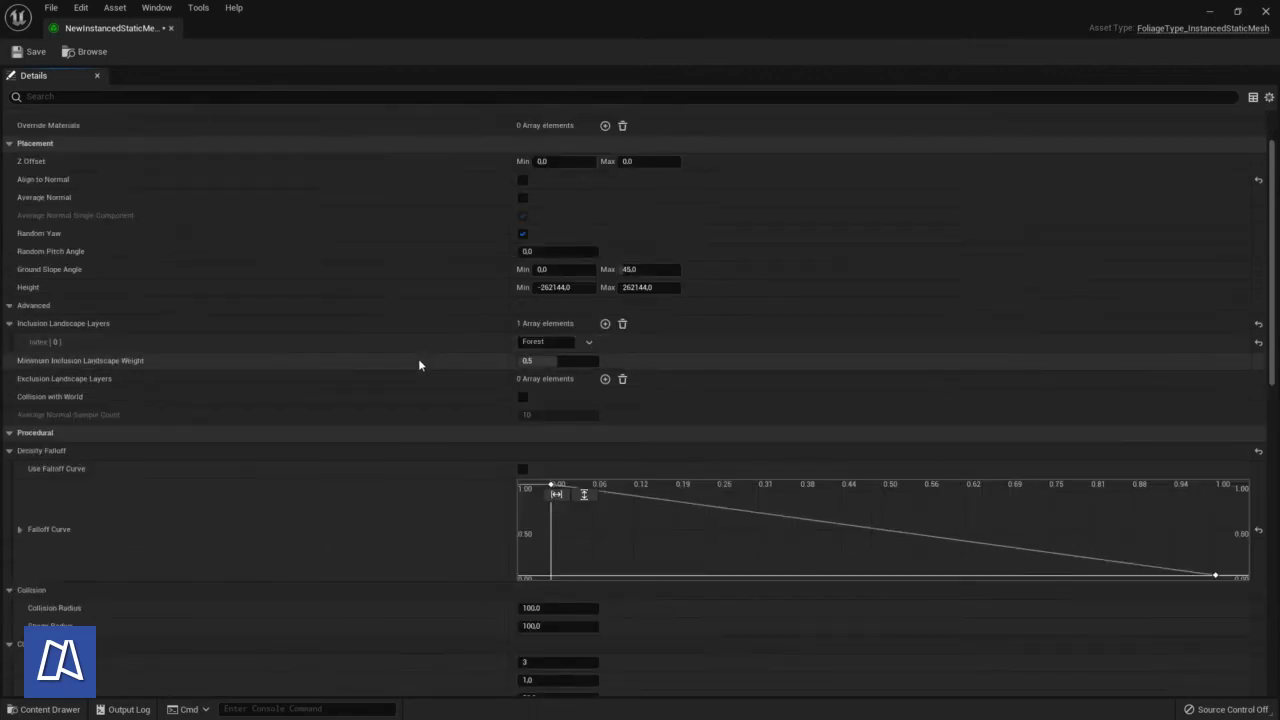
{"action": "scroll", "coordinate": [419, 364], "scroll_direction": "down", "scroll_amount": 5}
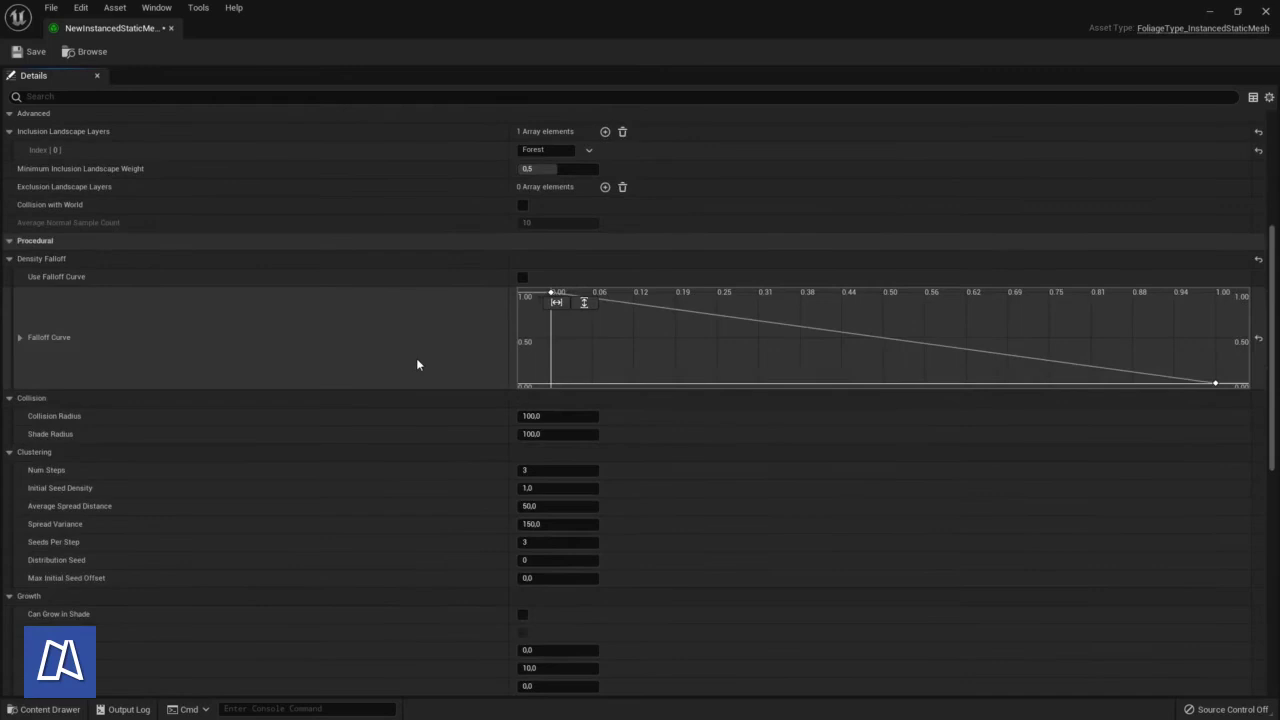
{"action": "scroll", "coordinate": [417, 364], "scroll_direction": "down", "scroll_amount": 3}
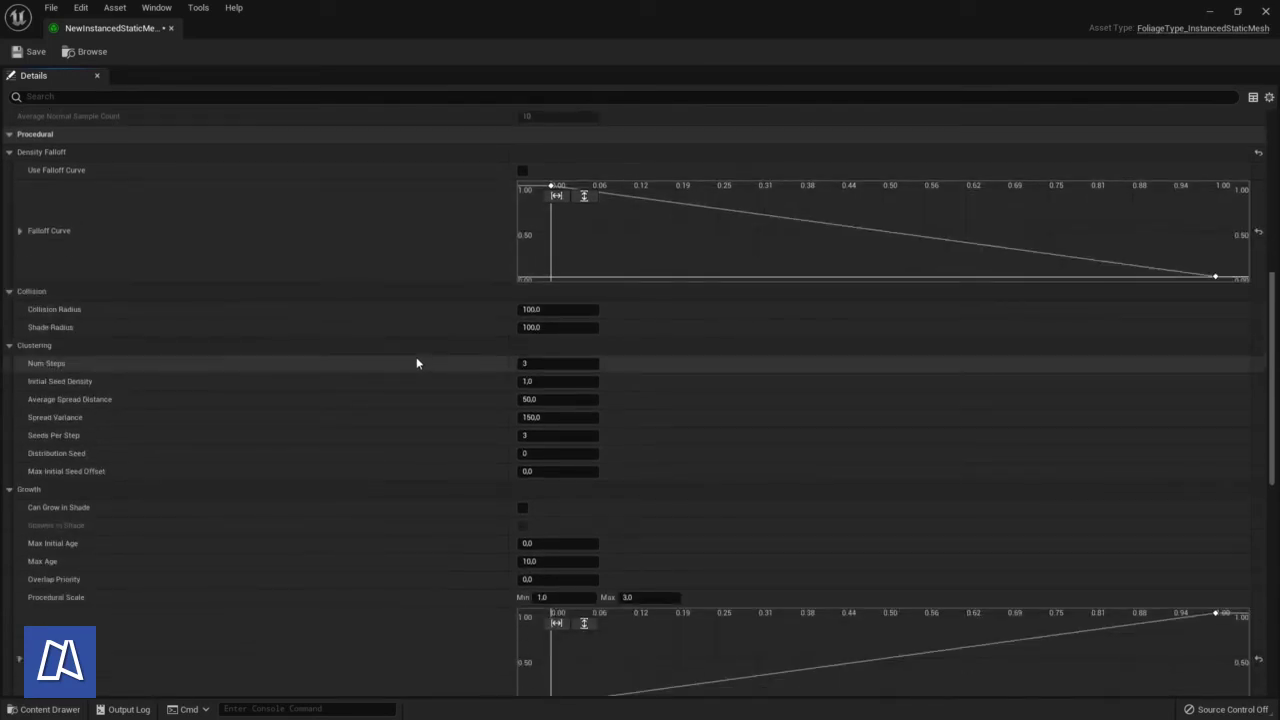
{"action": "left_click", "coordinate": [522, 507]}
{"action": "left_click", "coordinate": [522, 526]}
Set the foliage type's Collision Radius to 200, then save and close it
{"action": "left_click", "coordinate": [568, 310]}
{"action": "type", "text": "200"}
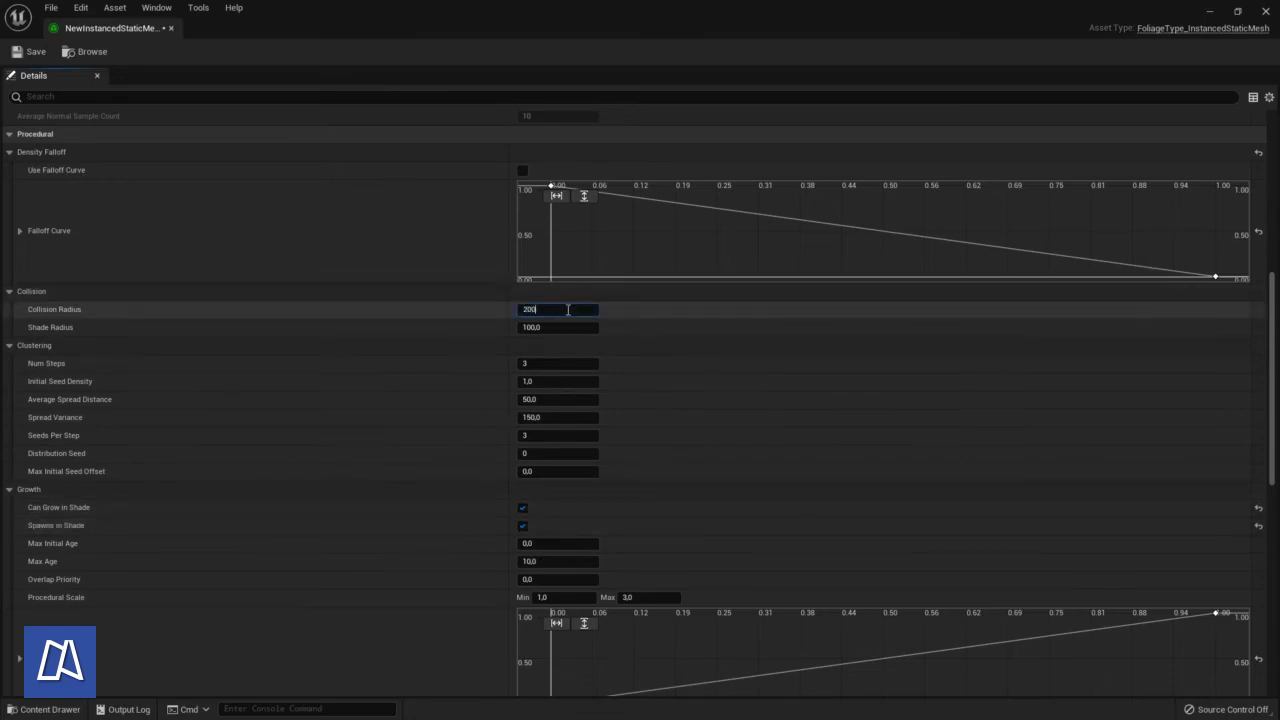
{"action": "key", "text": "Return"}
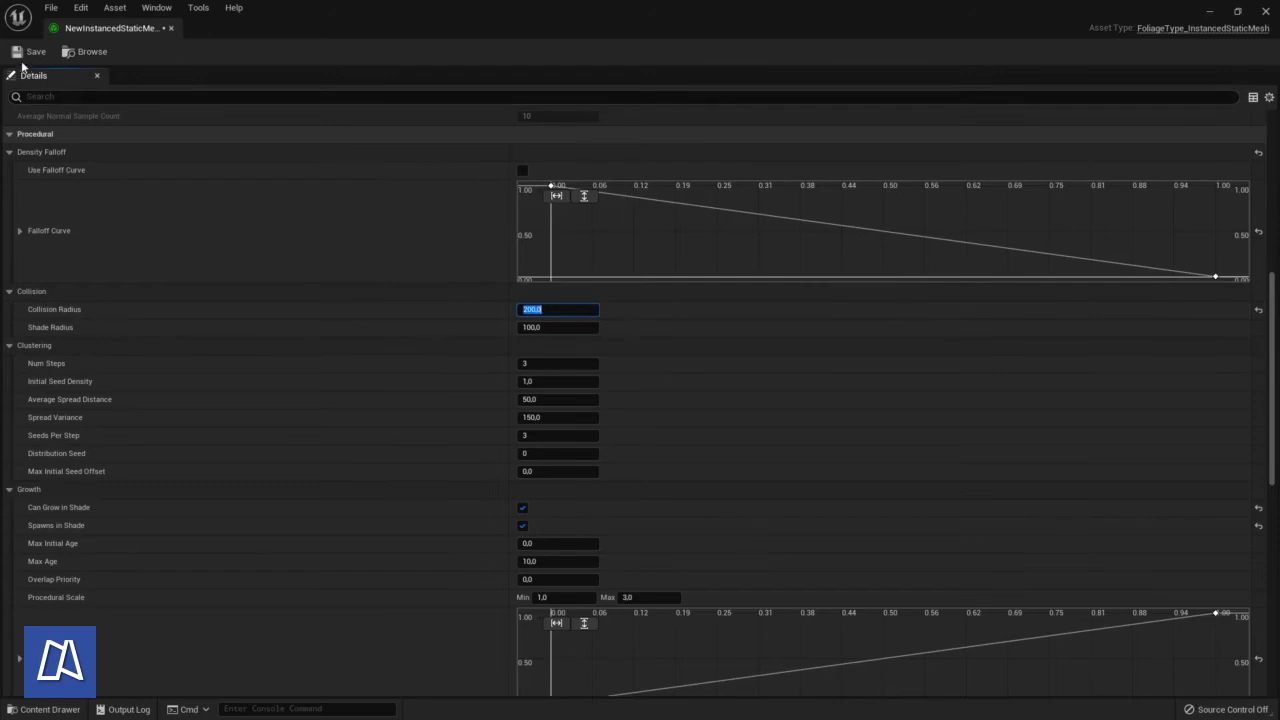
{"action": "left_click", "coordinate": [171, 28]}
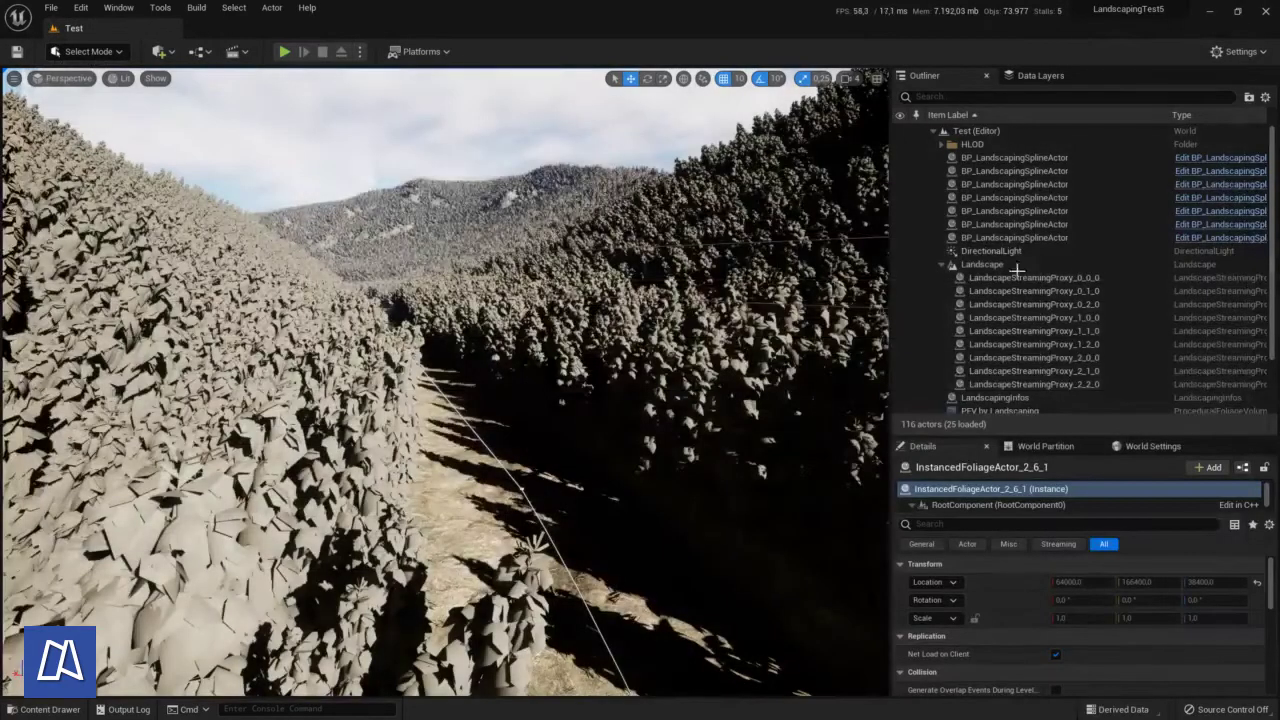
Resimulate the procedural foliage of the PFV by Landscaping volume
{"action": "left_click", "coordinate": [1050, 410]}
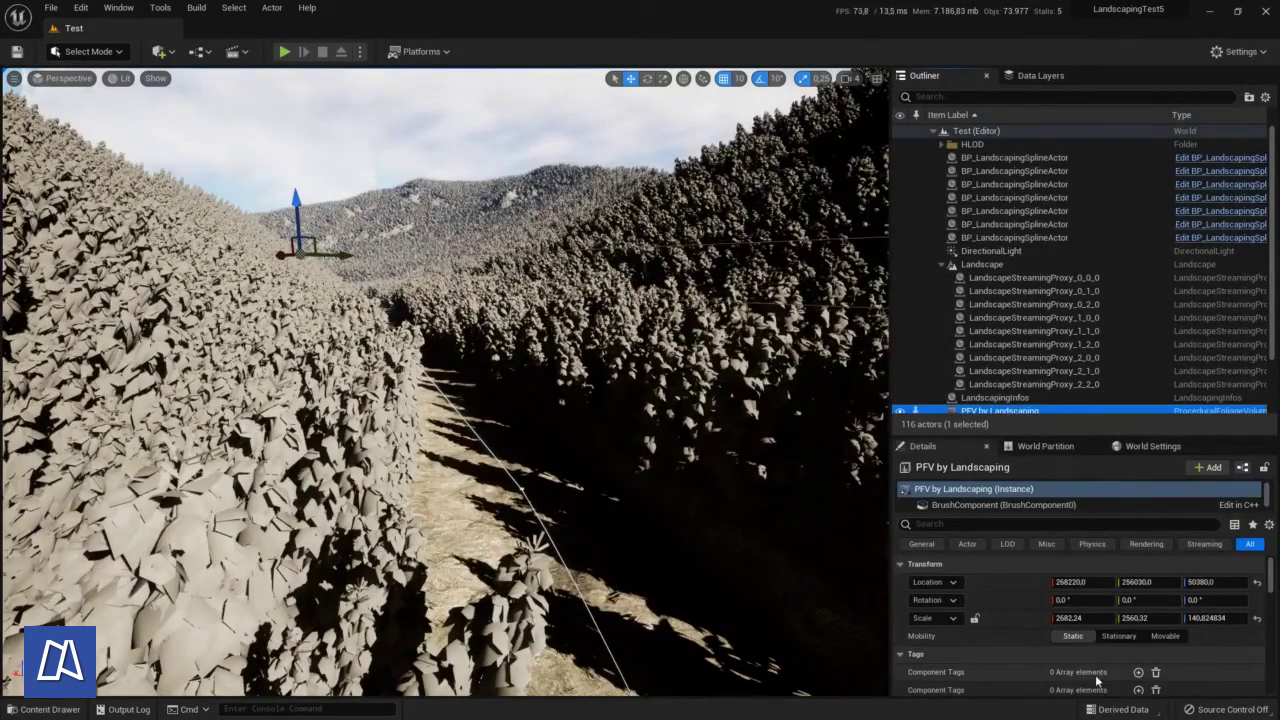
{"action": "scroll", "coordinate": [1010, 630], "scroll_direction": "down", "scroll_amount": 3}
{"action": "scroll", "coordinate": [1010, 630], "scroll_direction": "down", "scroll_amount": 10}
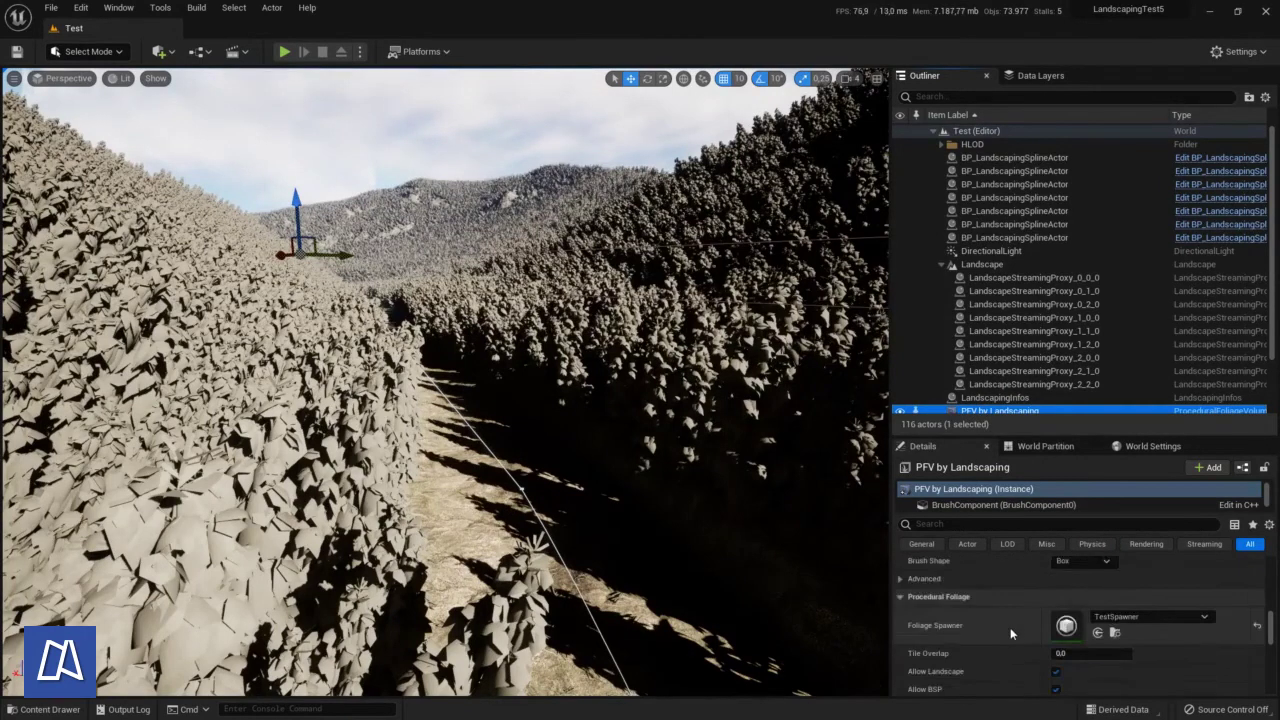
{"action": "left_click", "coordinate": [1081, 606]}
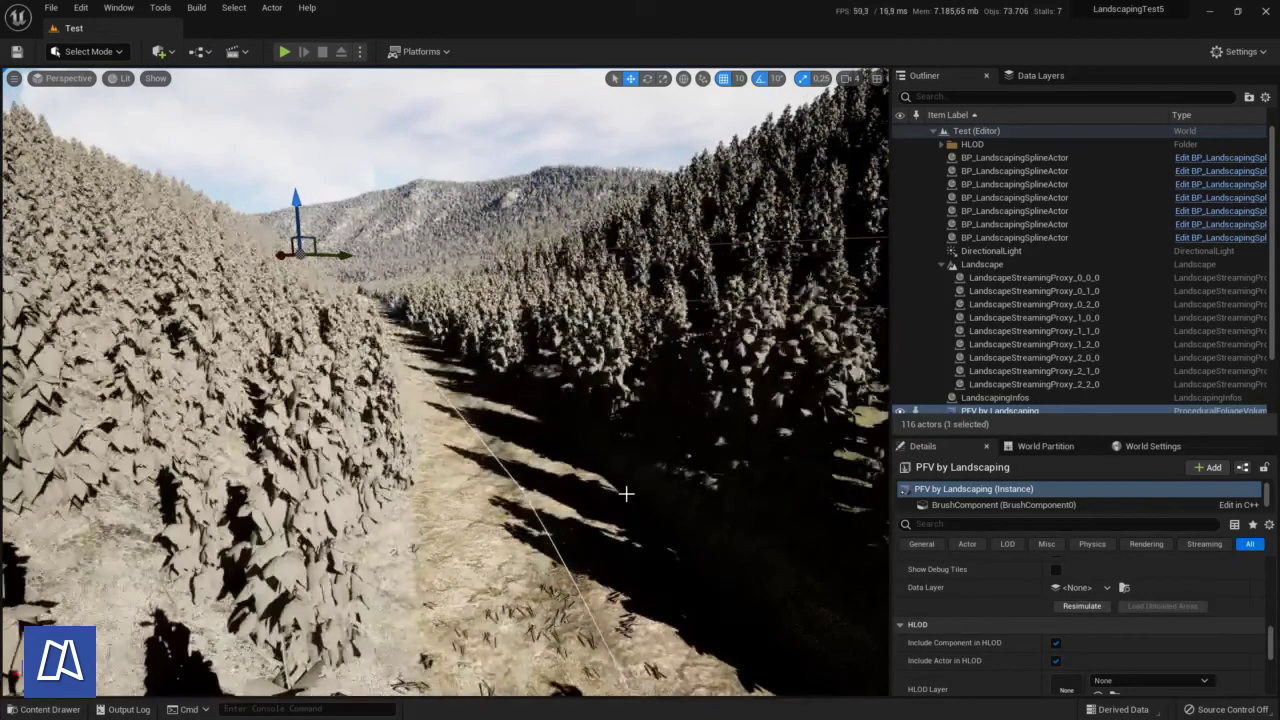
Disable Nanite support on the spruce_full_01 mesh again, apply the change, and close the mesh and foliage type
{"action": "left_click", "coordinate": [47, 710]}
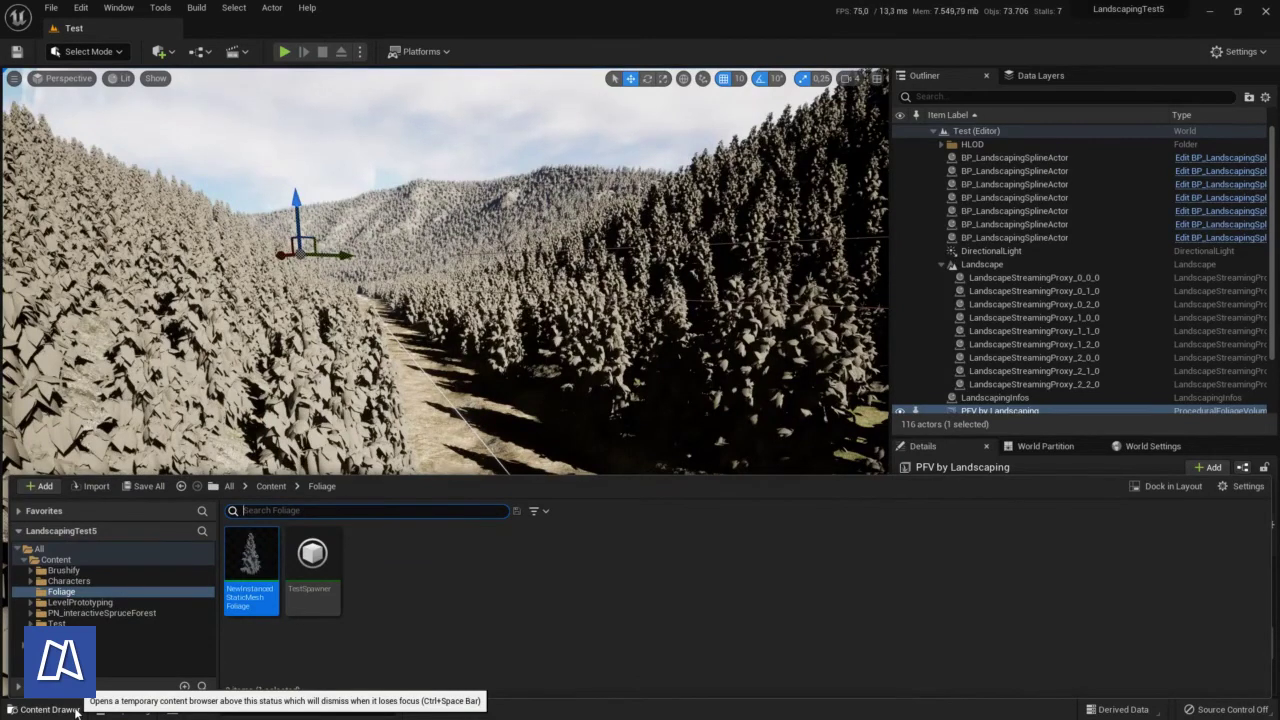
{"action": "double_click", "coordinate": [256, 553]}
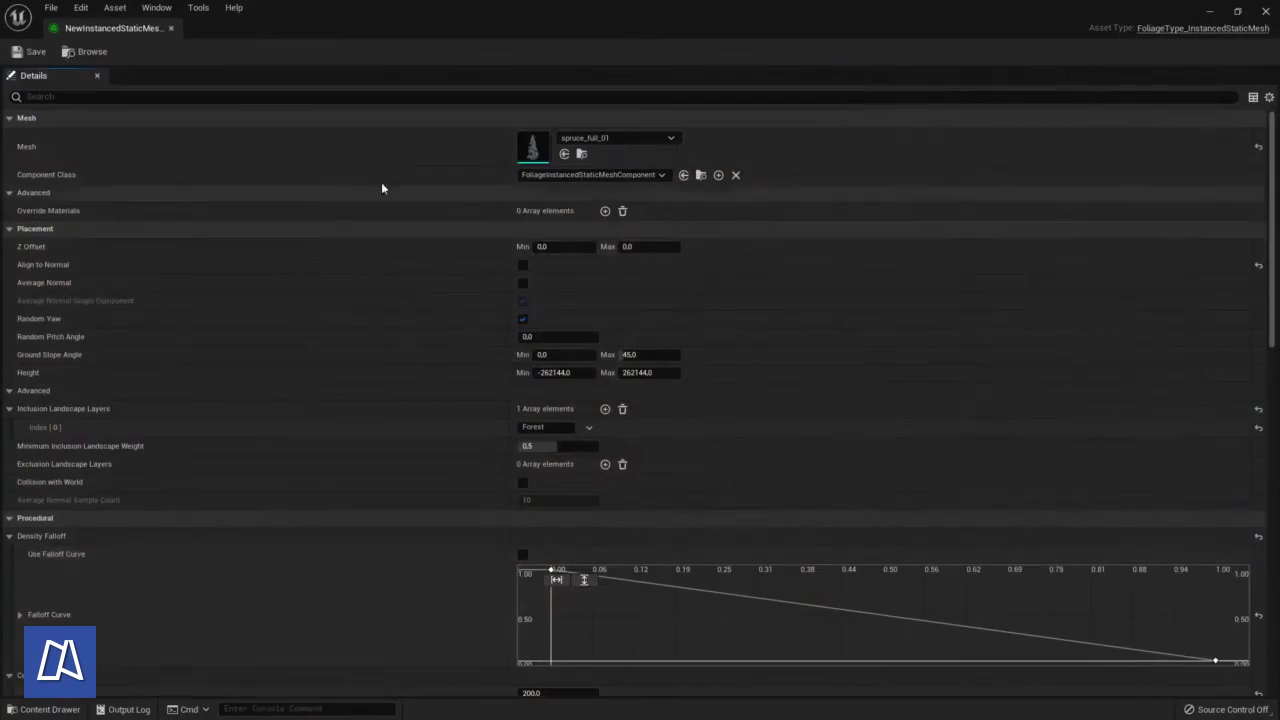
{"action": "double_click", "coordinate": [532, 147]}
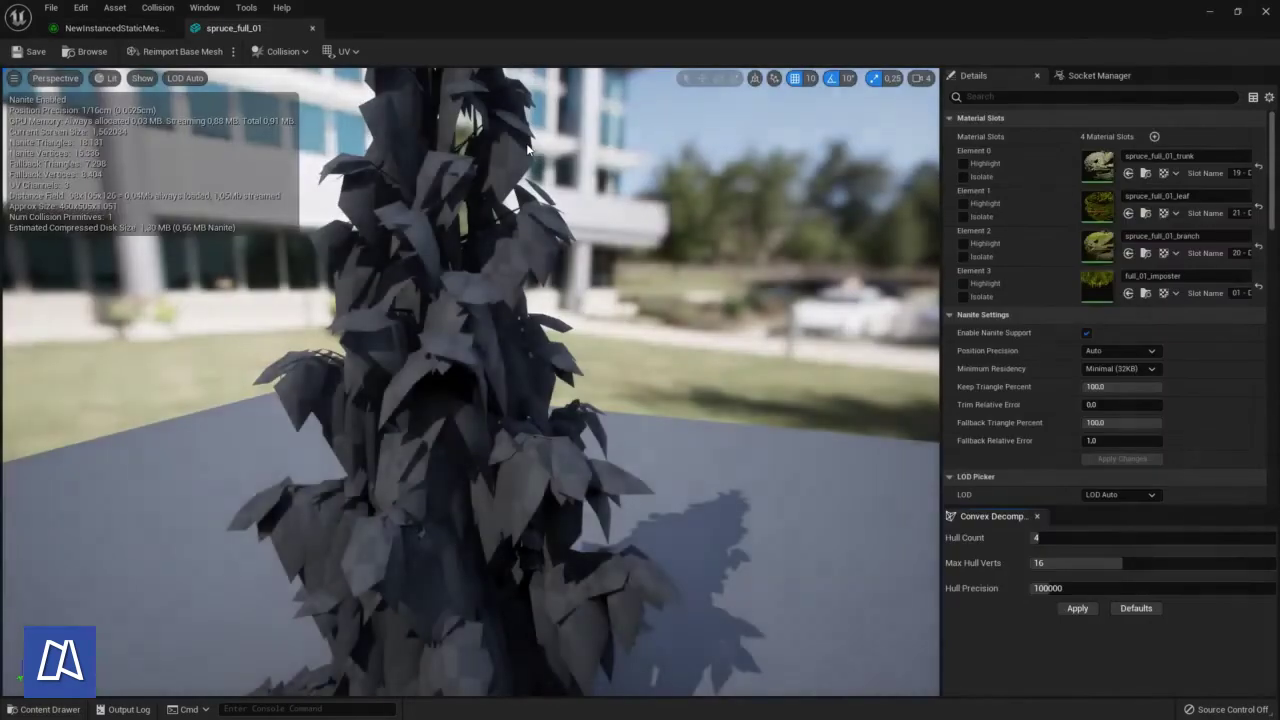
{"action": "left_click", "coordinate": [1087, 333]}
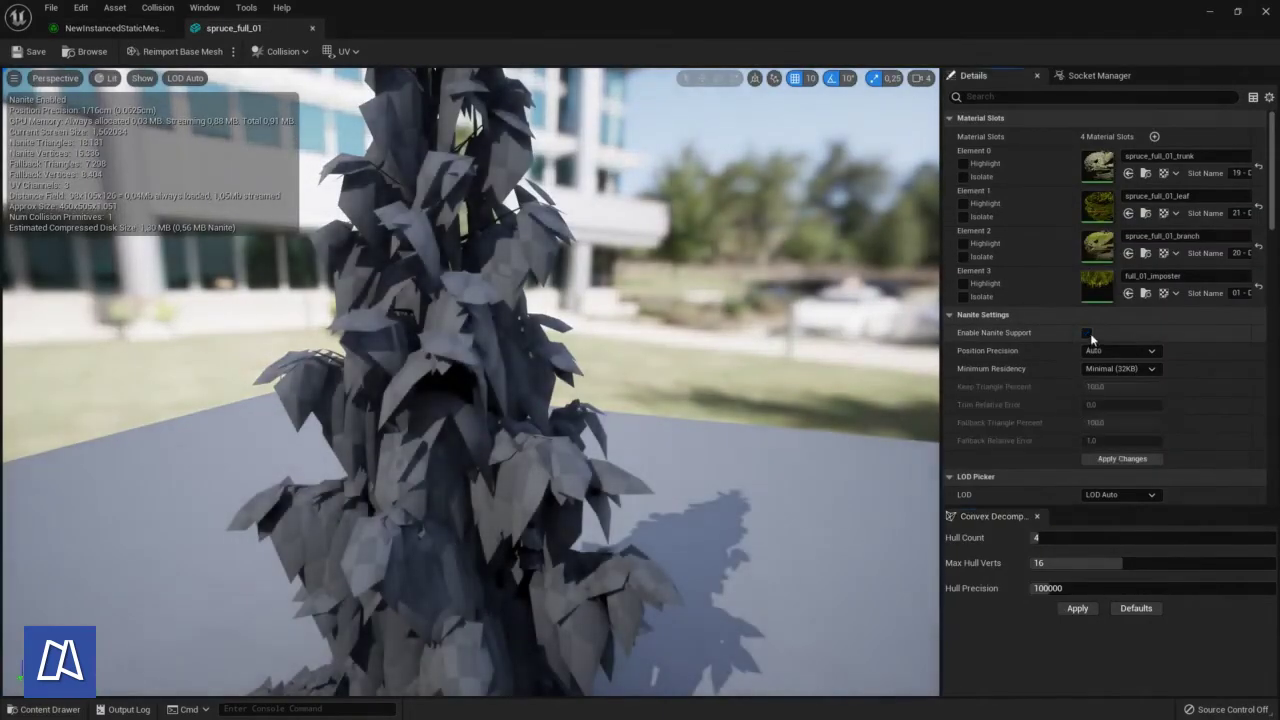
{"action": "left_click", "coordinate": [1124, 459]}
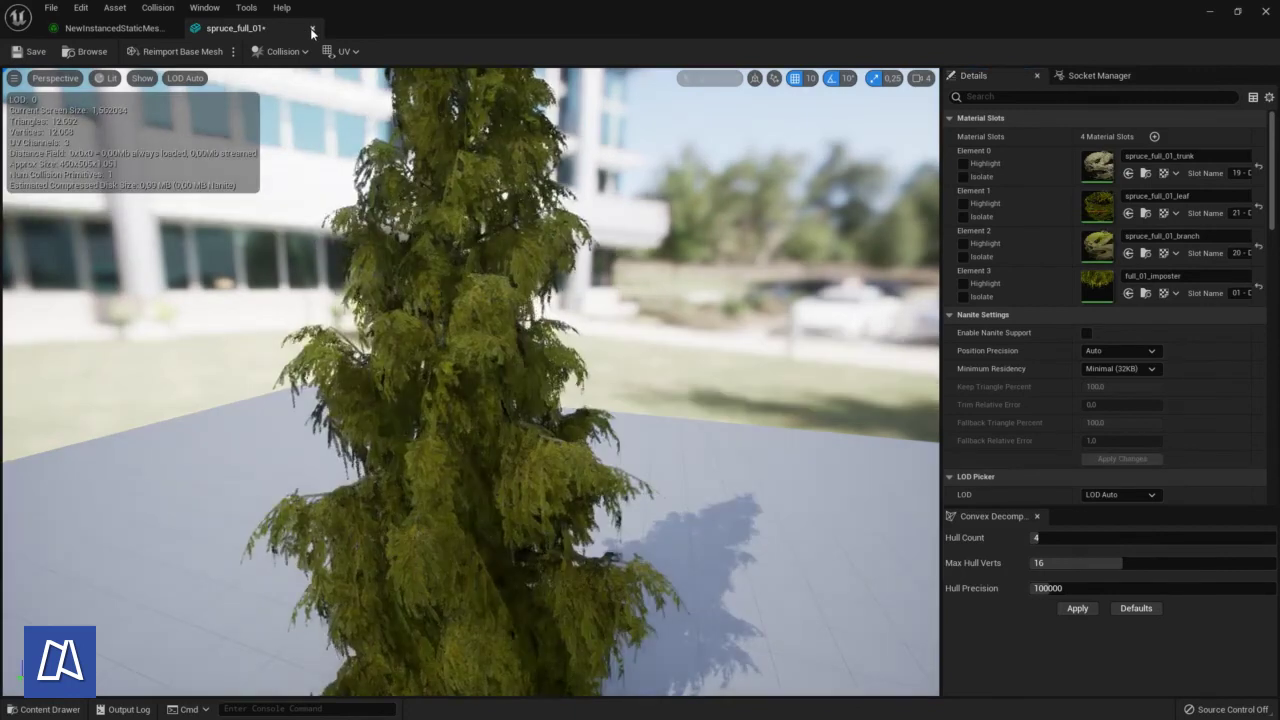
{"action": "left_click", "coordinate": [310, 28]}
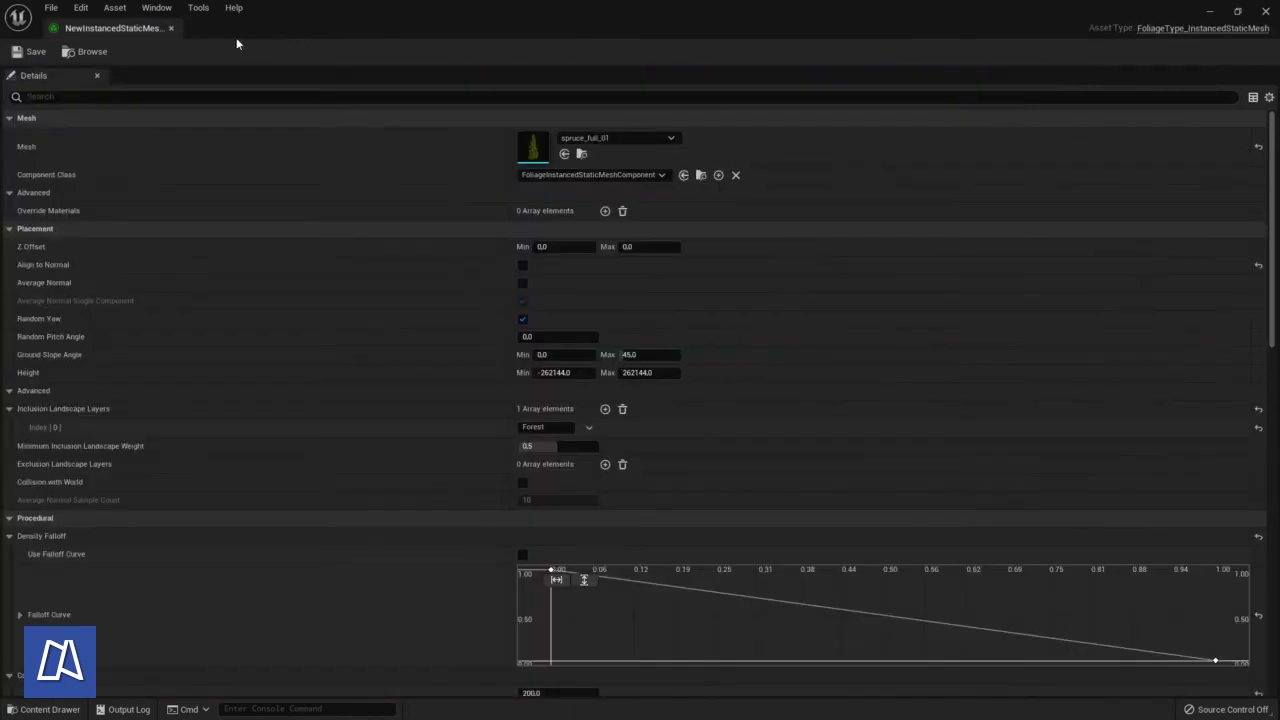
{"action": "left_click", "coordinate": [168, 28]}
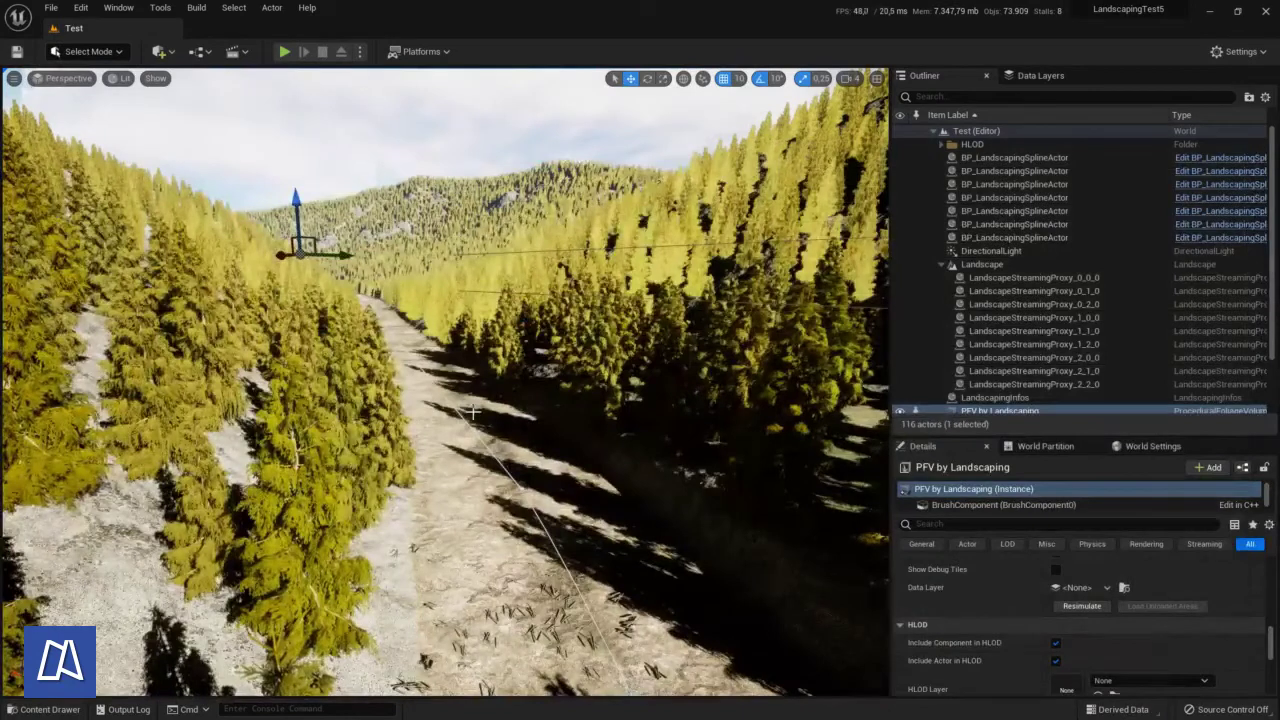
Look over the resimulated spruces on both sides of the road in the viewport
{"action": "right_click_drag", "start_coordinate": [445, 380], "coordinate": [560, 345]}
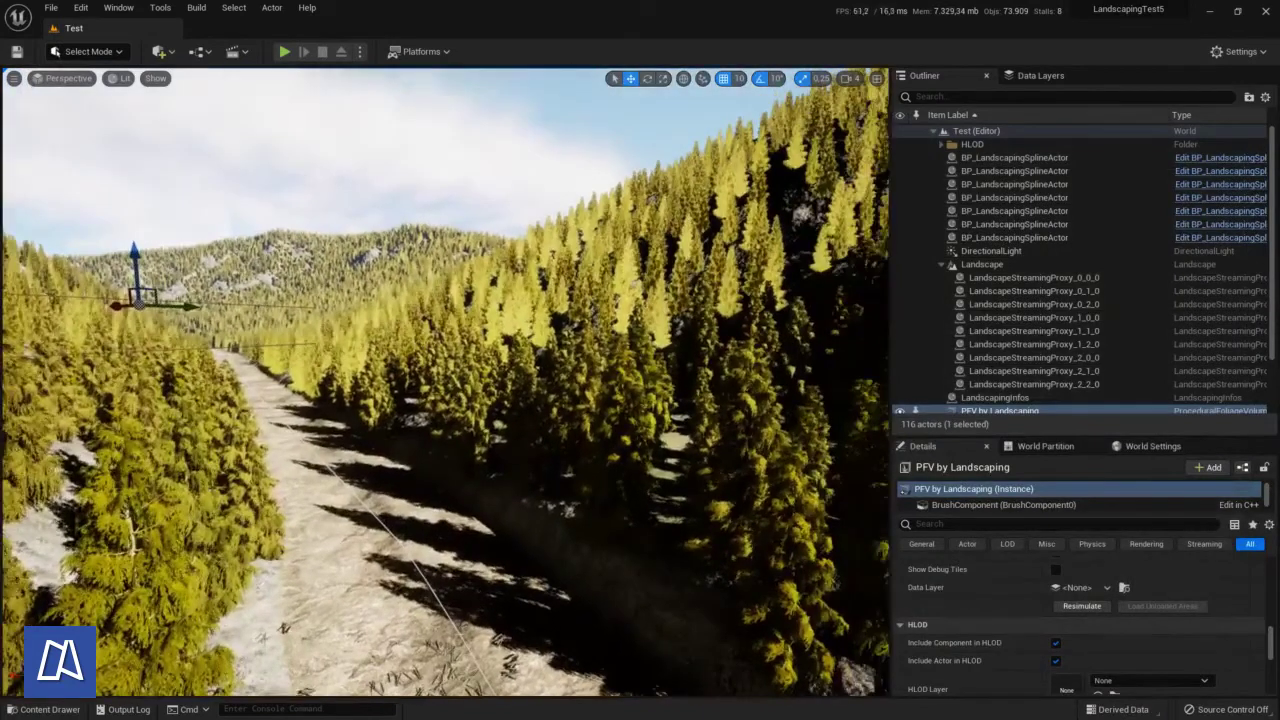
{"action": "right_click_drag", "start_coordinate": [468, 408], "coordinate": [430, 402]}
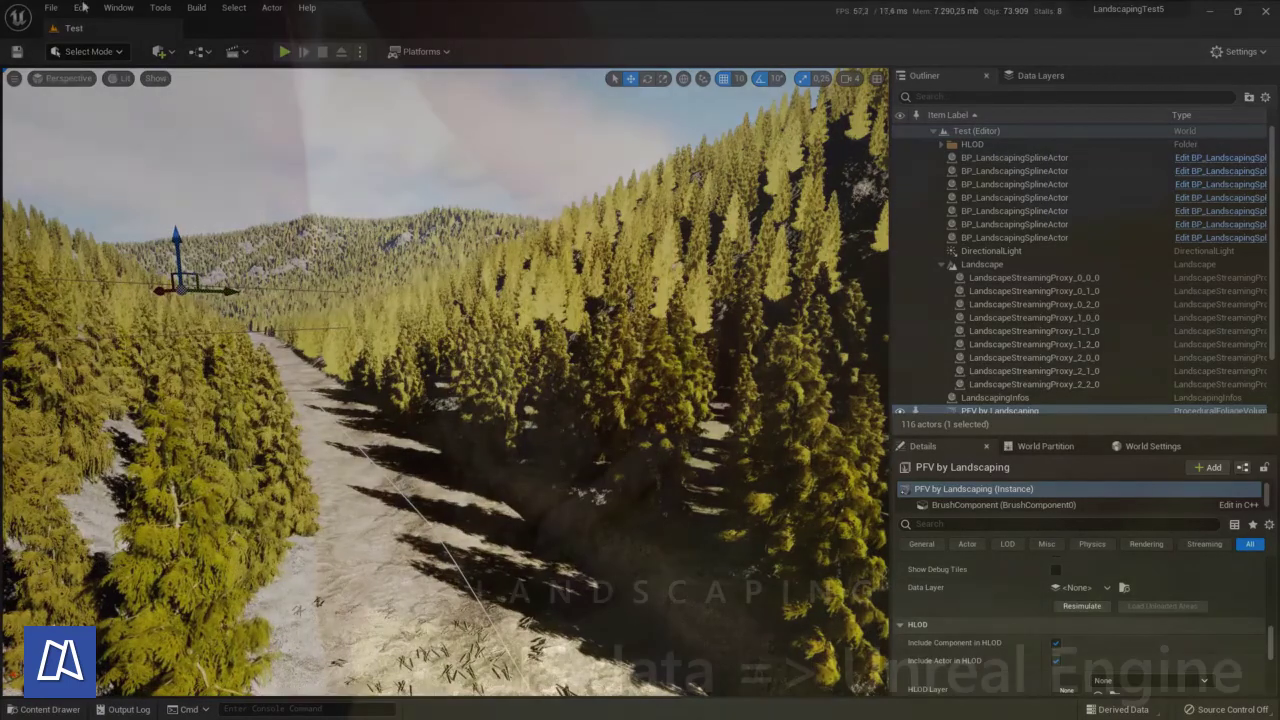
{"action": "left_click", "coordinate": [80, 7]}
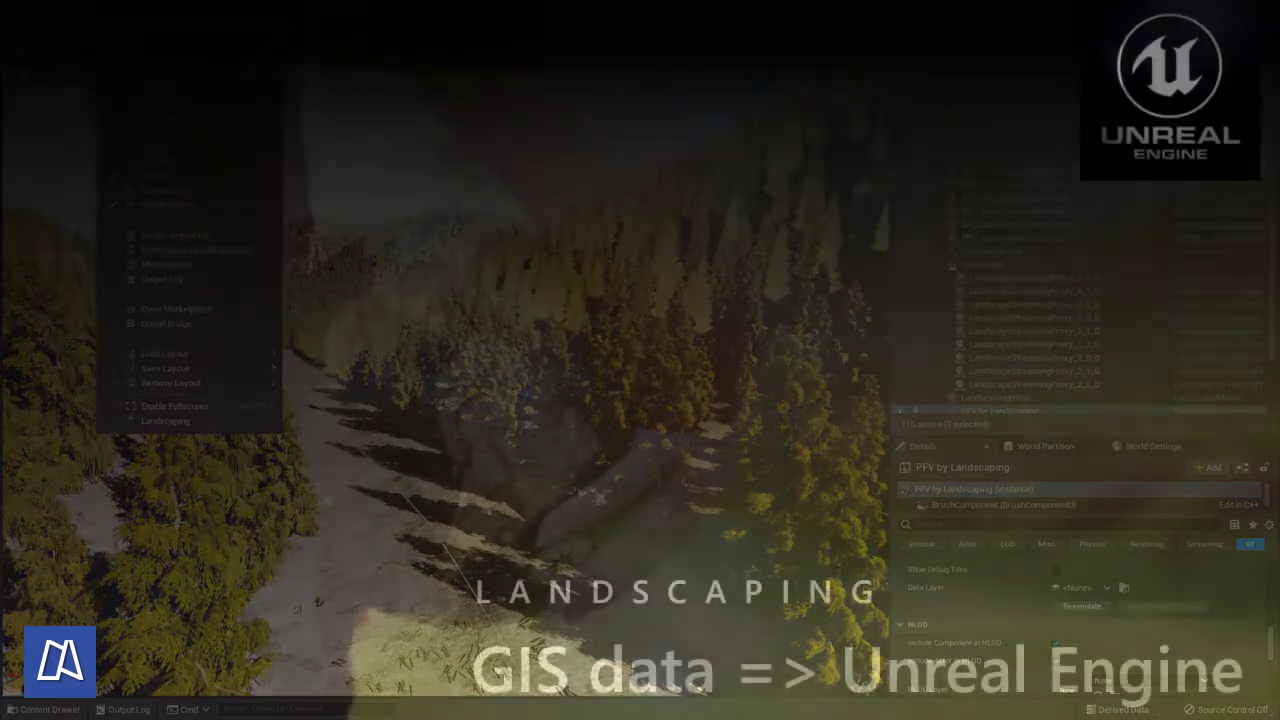